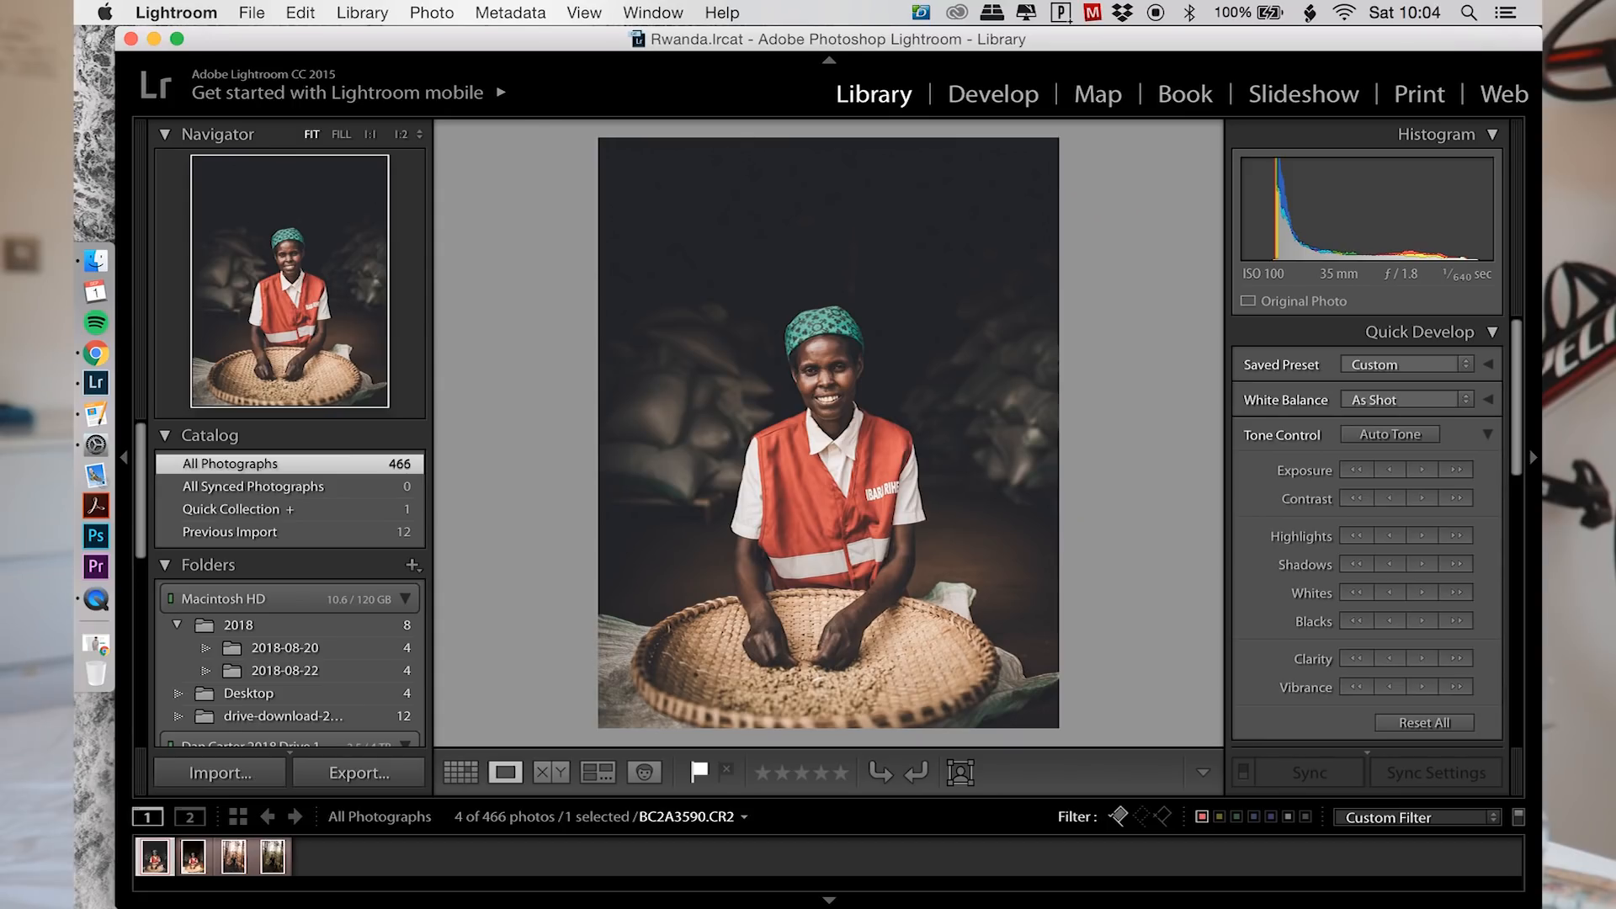
Step: Open the second photo in the filmstrip for developing and crop it to an 8.5 x 11 aspect around the woman and basket
{"action": "key", "text": "Right"}
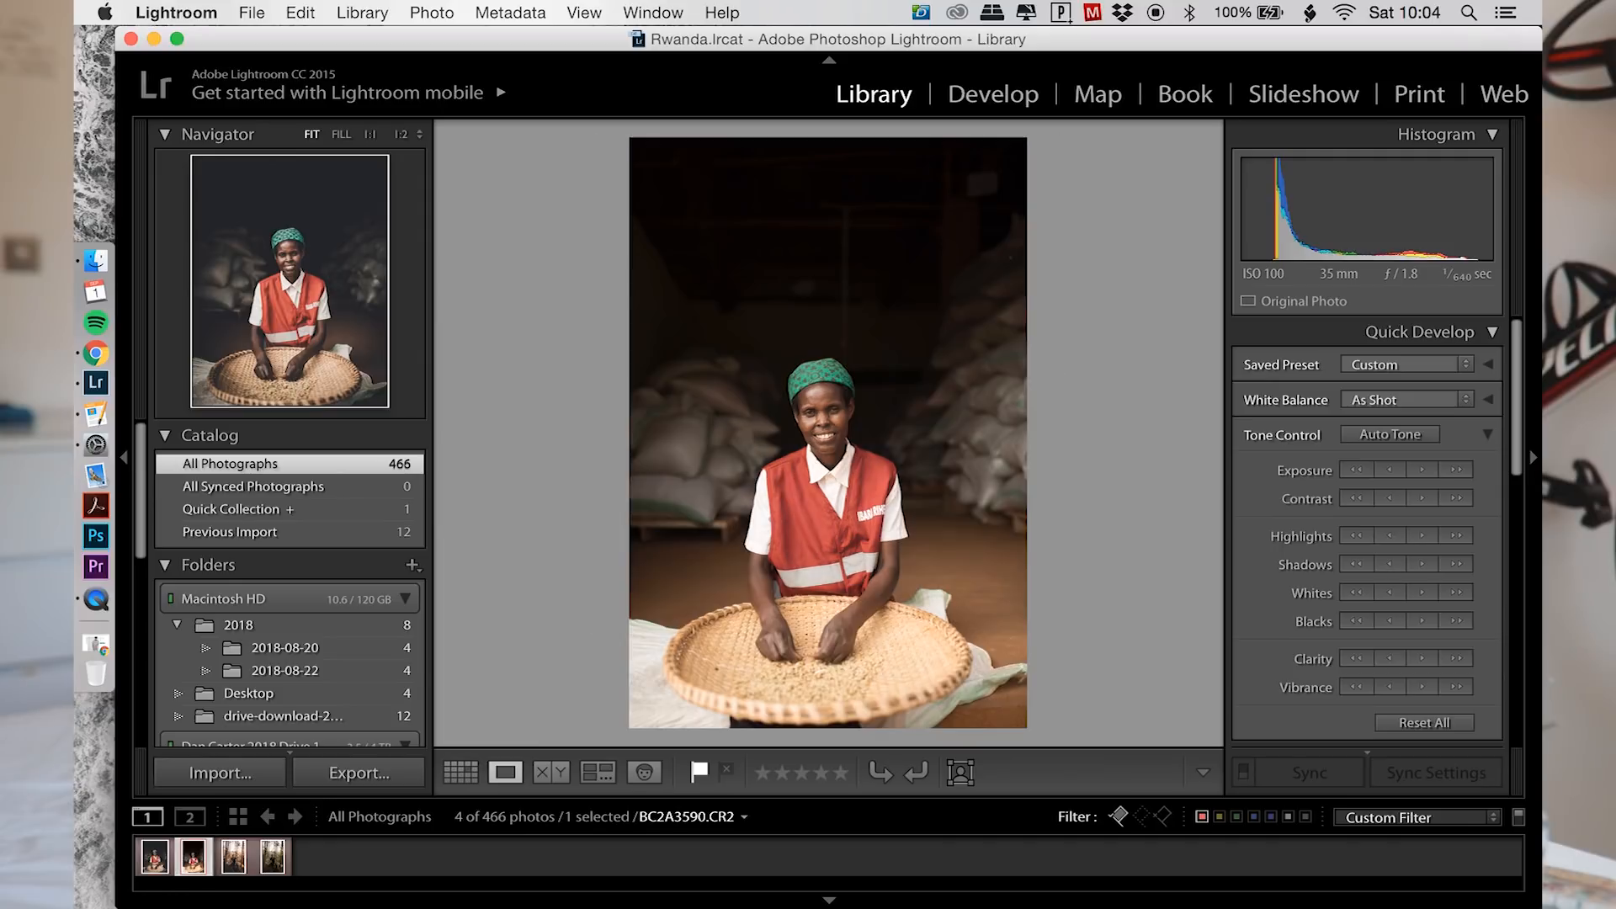
{"action": "left_click", "coordinate": [964, 88]}
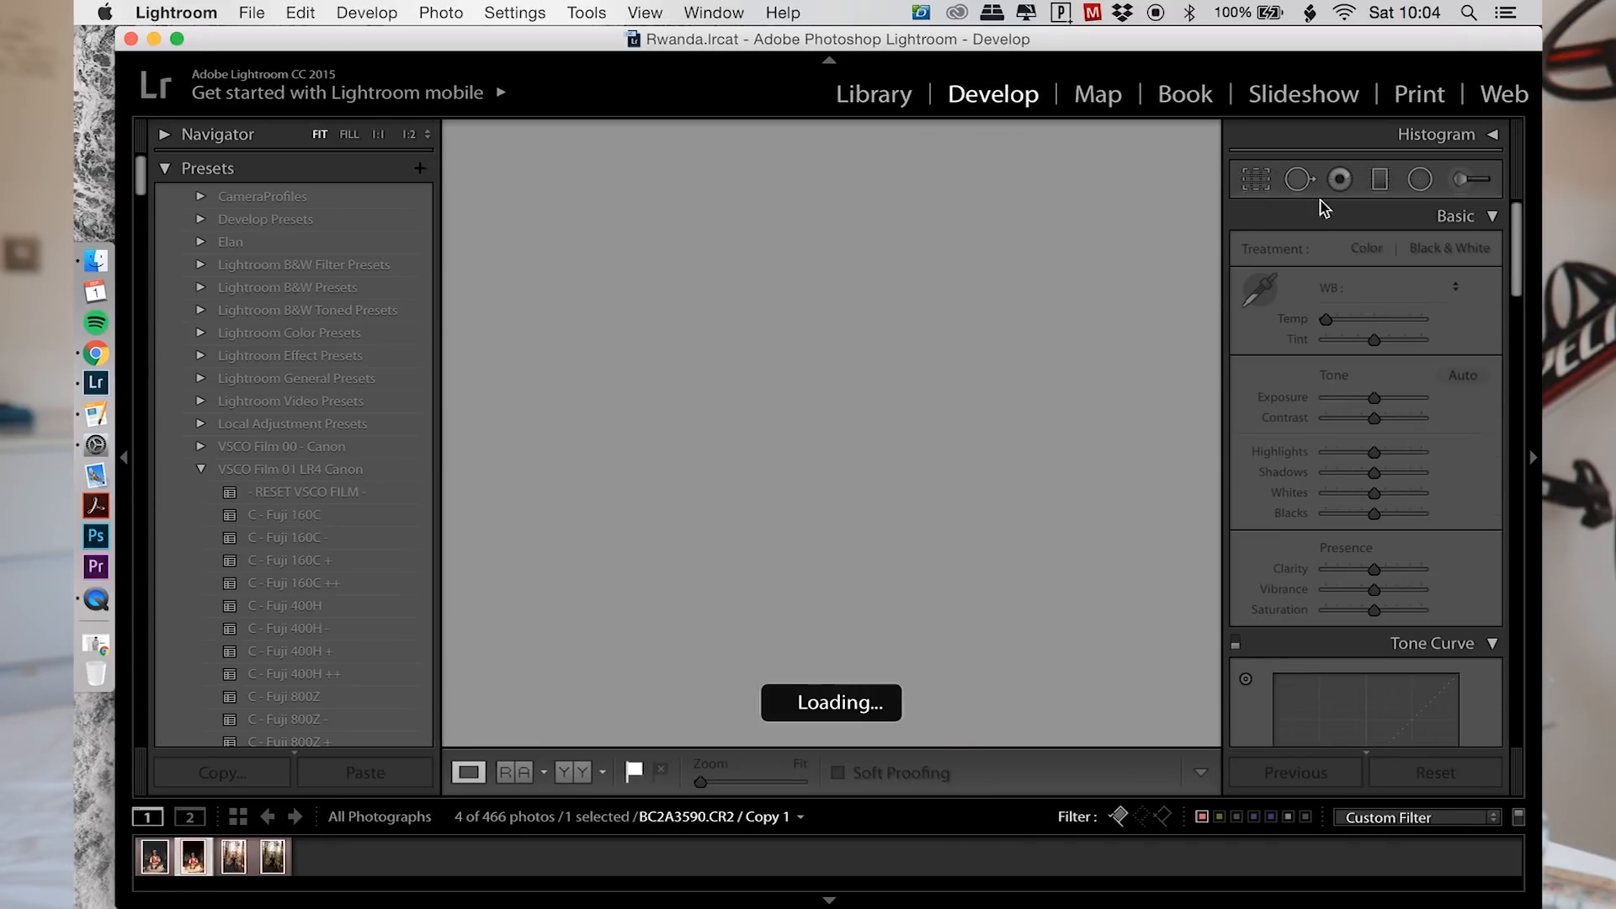
{"action": "key", "text": "r"}
{"action": "left_click", "coordinate": [1423, 257]}
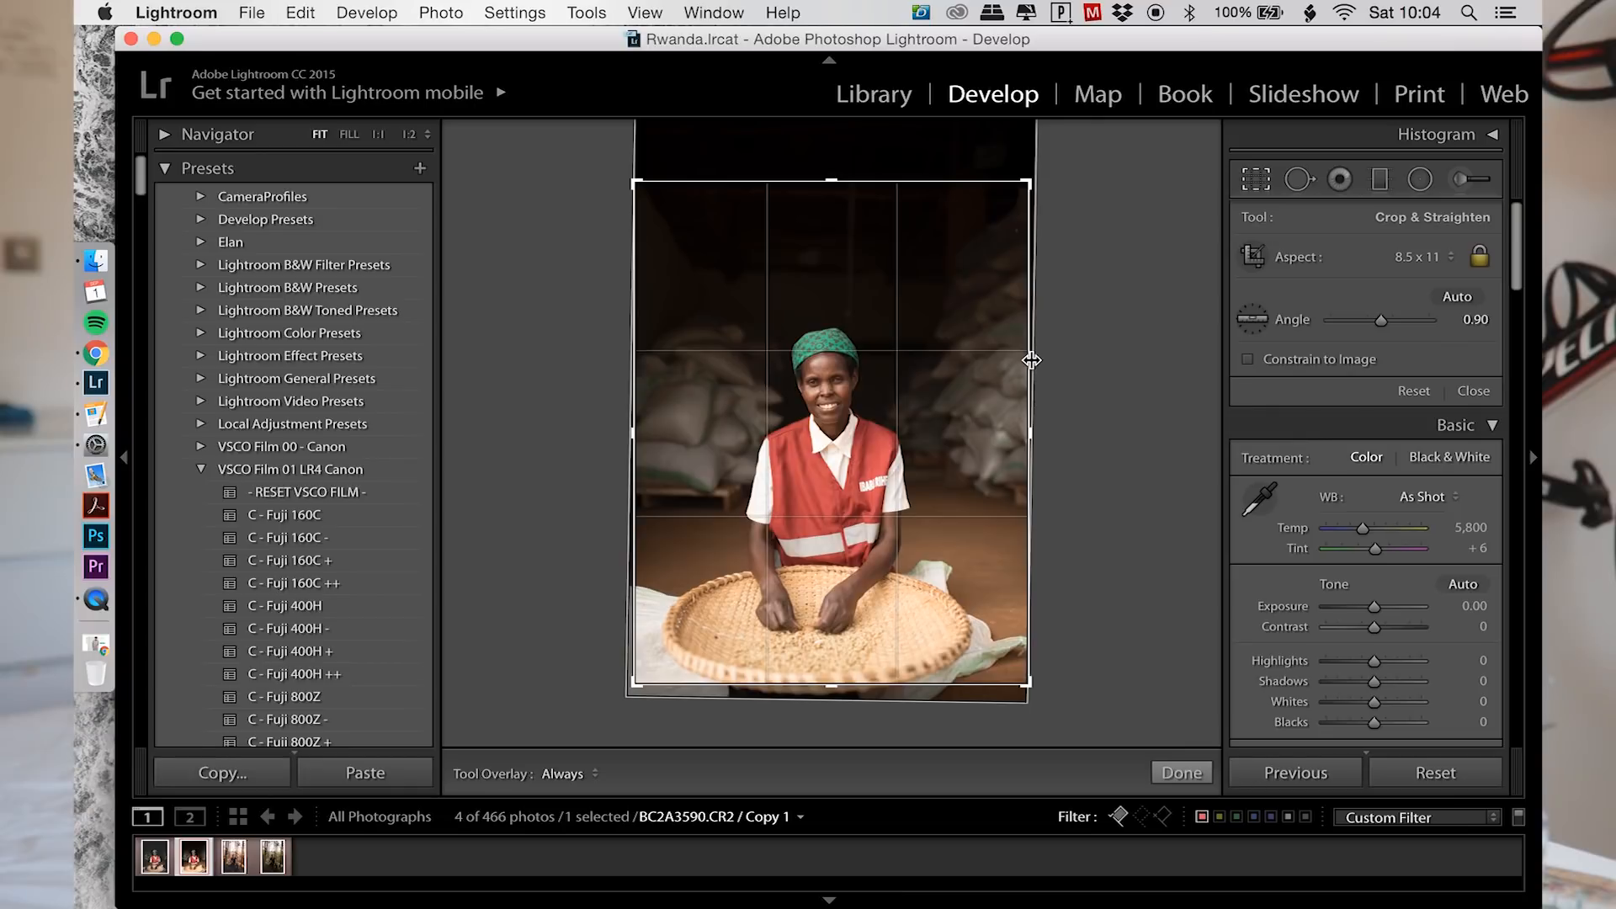
{"action": "left_click_drag", "start_coordinate": [1032, 375], "coordinate": [1026, 357]}
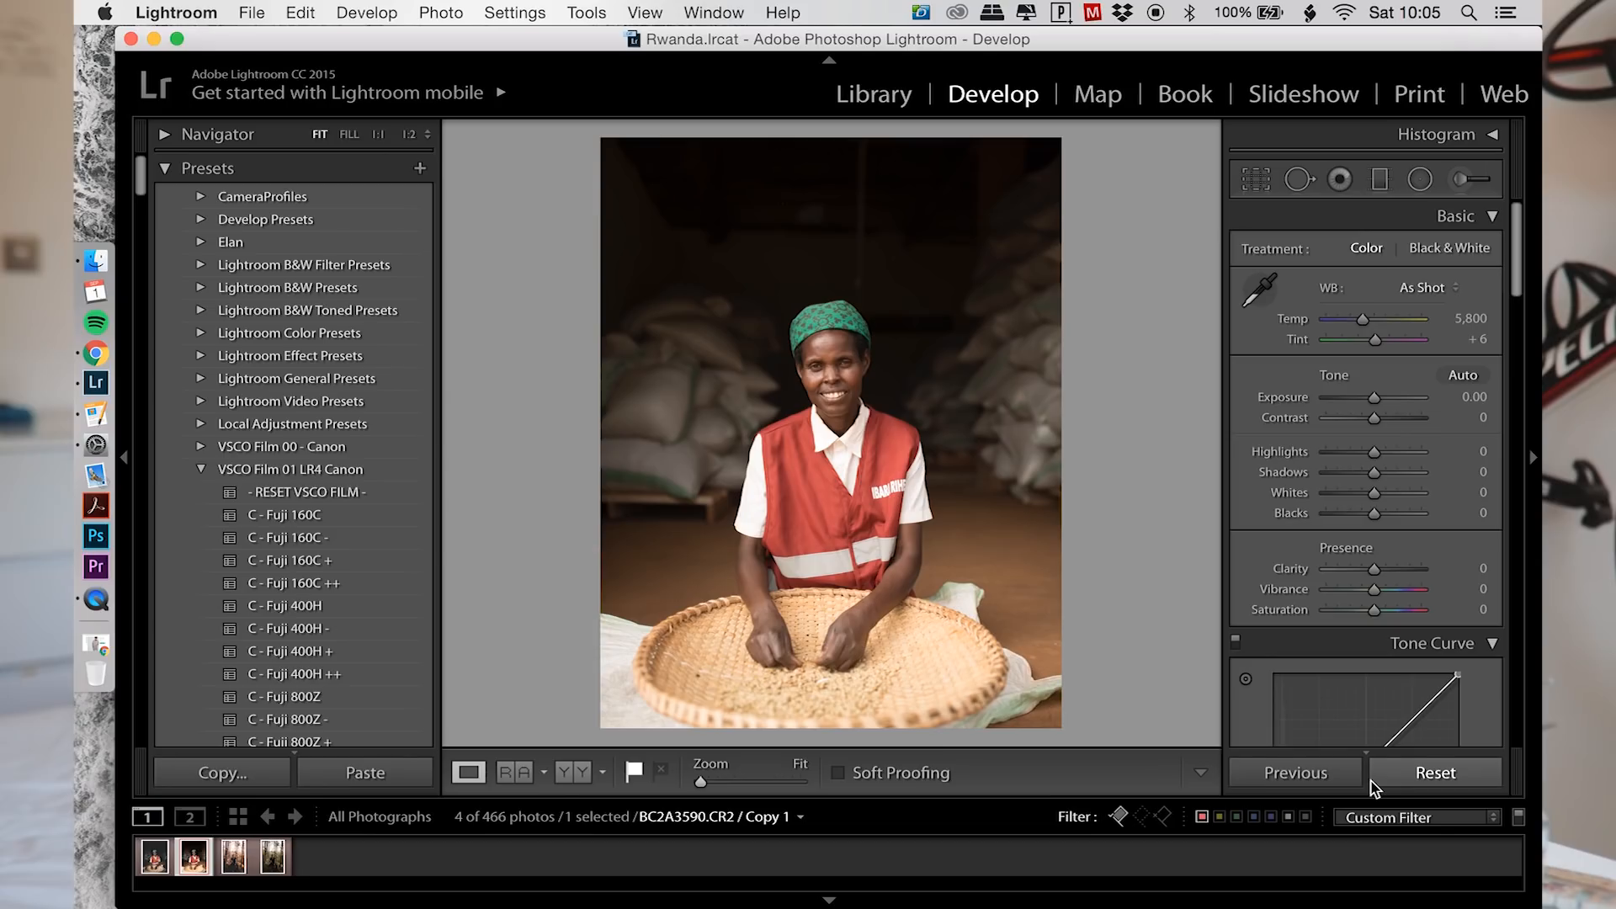
Step: Shape the RGB tone curve into an S-curve with lifted blacks, and set the overall Saturation to -8
{"action": "scroll", "coordinate": [1416, 696], "scroll_direction": "down", "scroll_amount": 5}
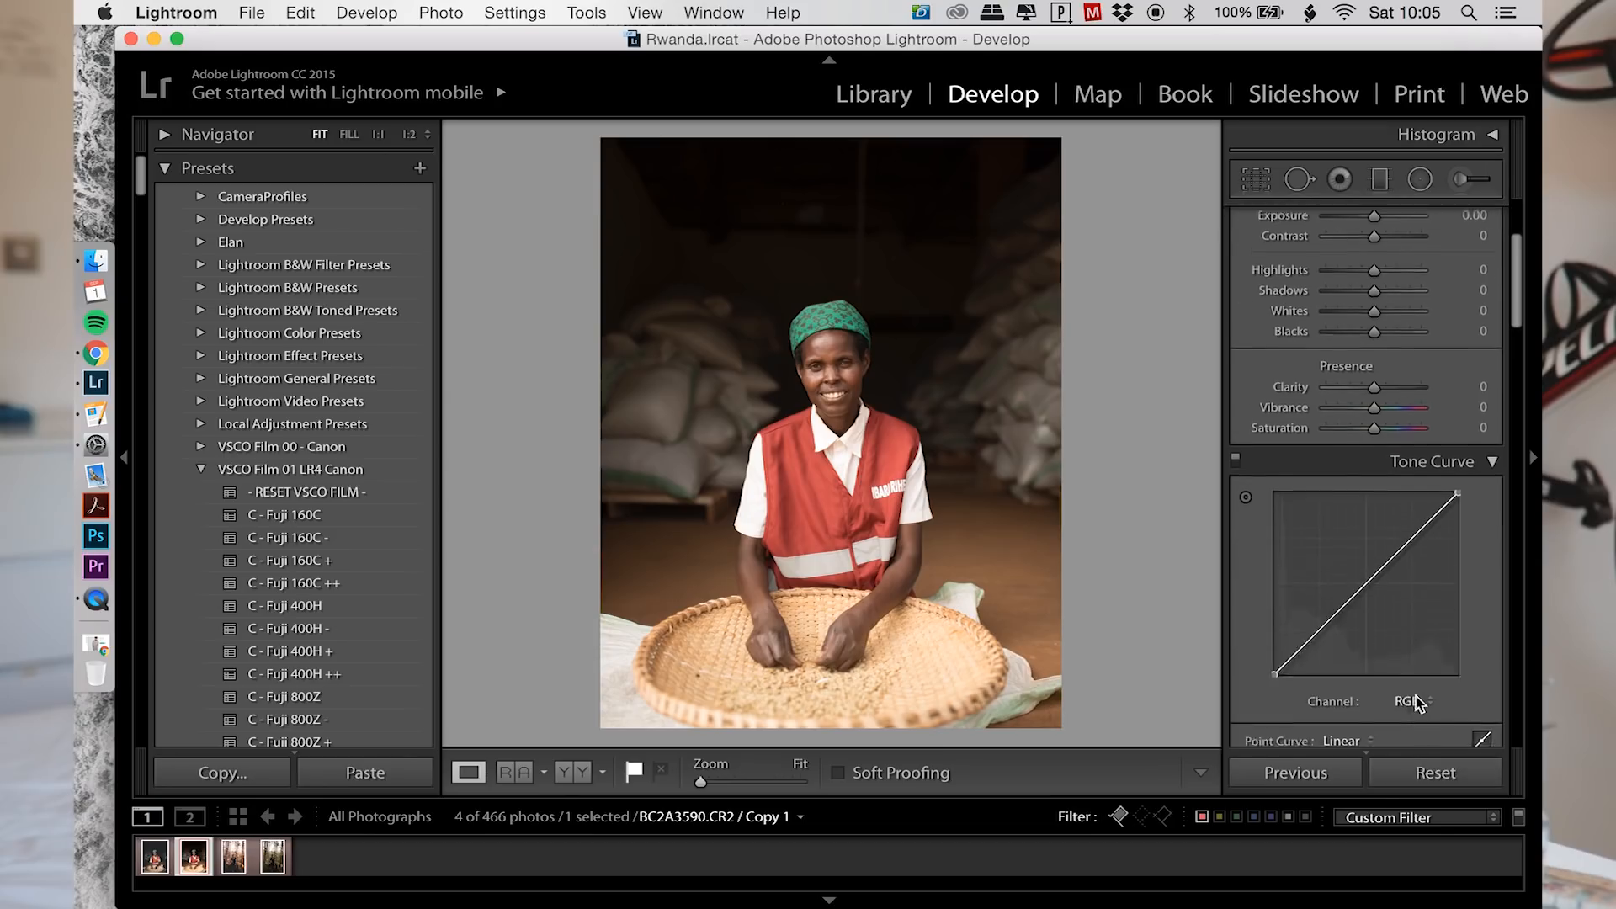
{"action": "scroll", "coordinate": [1416, 695], "scroll_direction": "up", "scroll_amount": 3}
{"action": "scroll", "coordinate": [1289, 648], "scroll_direction": "down", "scroll_amount": 2}
{"action": "left_click_drag", "start_coordinate": [1280, 640], "coordinate": [1407, 498]}
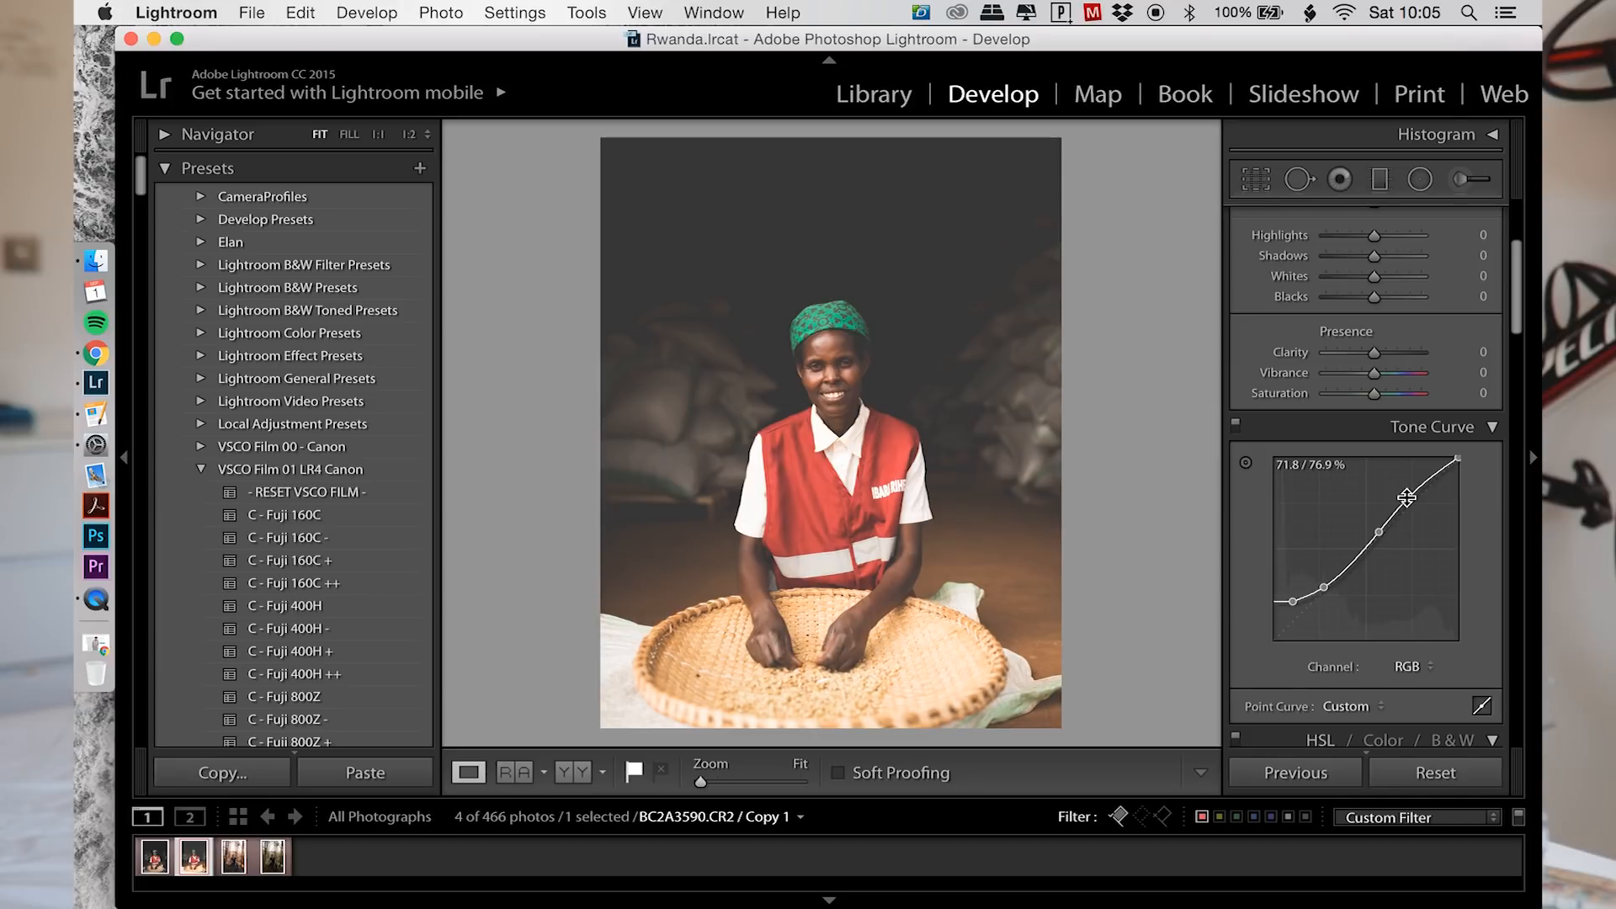
{"action": "left_click_drag", "start_coordinate": [1406, 497], "coordinate": [1407, 499]}
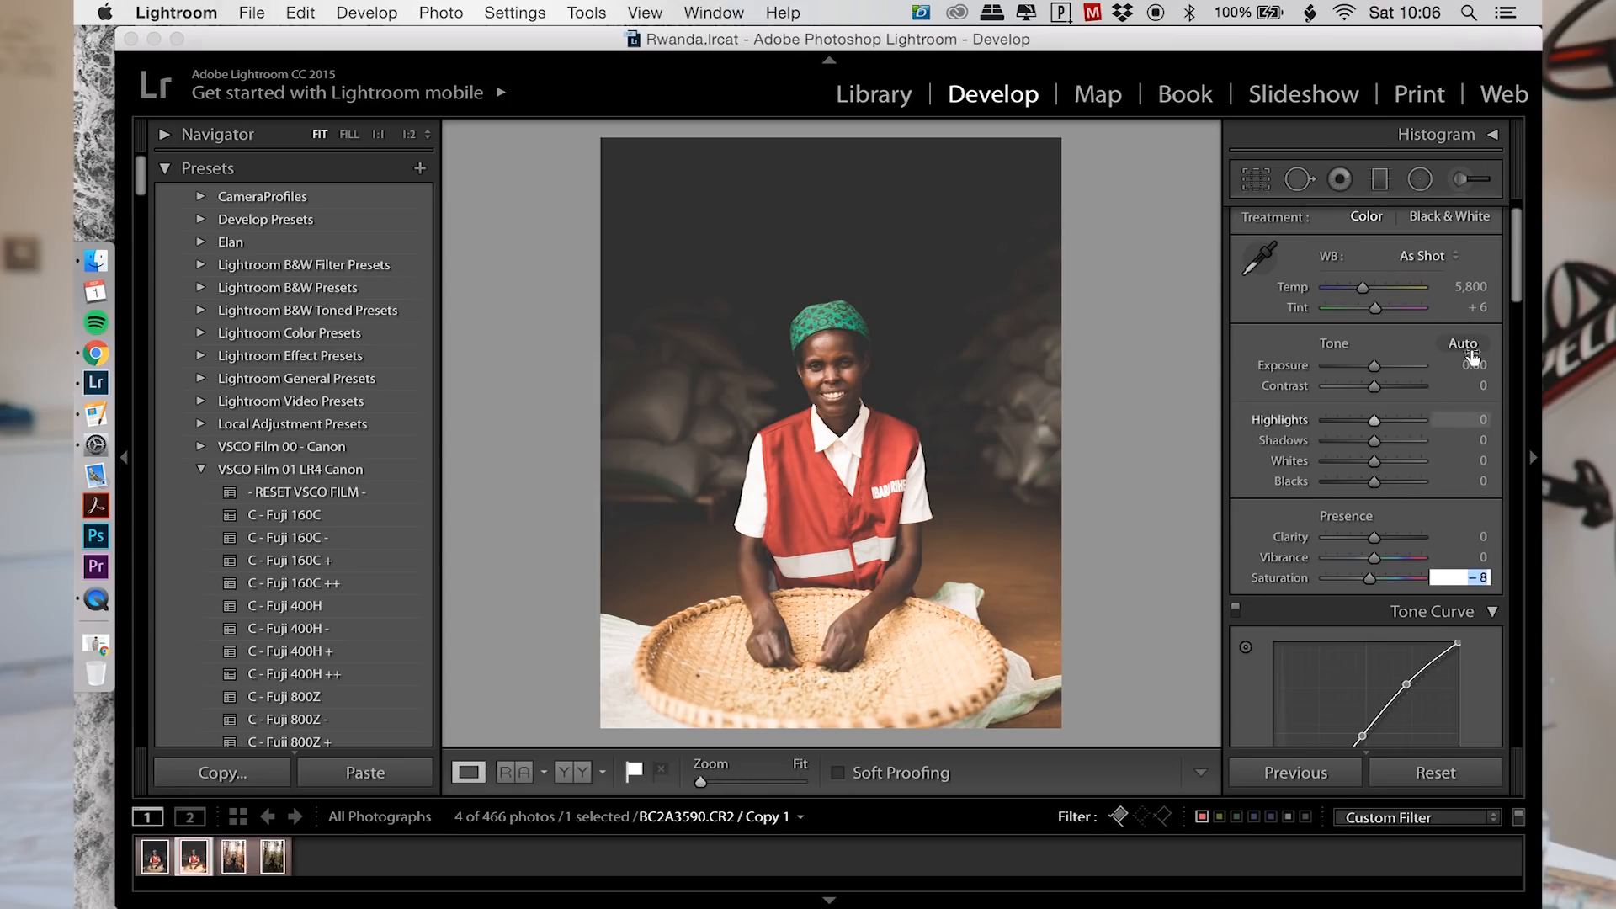
Step: Set the white balance to a temperature of 5,950 and a tint of +9
{"action": "left_click", "coordinate": [1478, 284]}
{"action": "type", "text": "5900"}
{"action": "key", "text": "Return"}
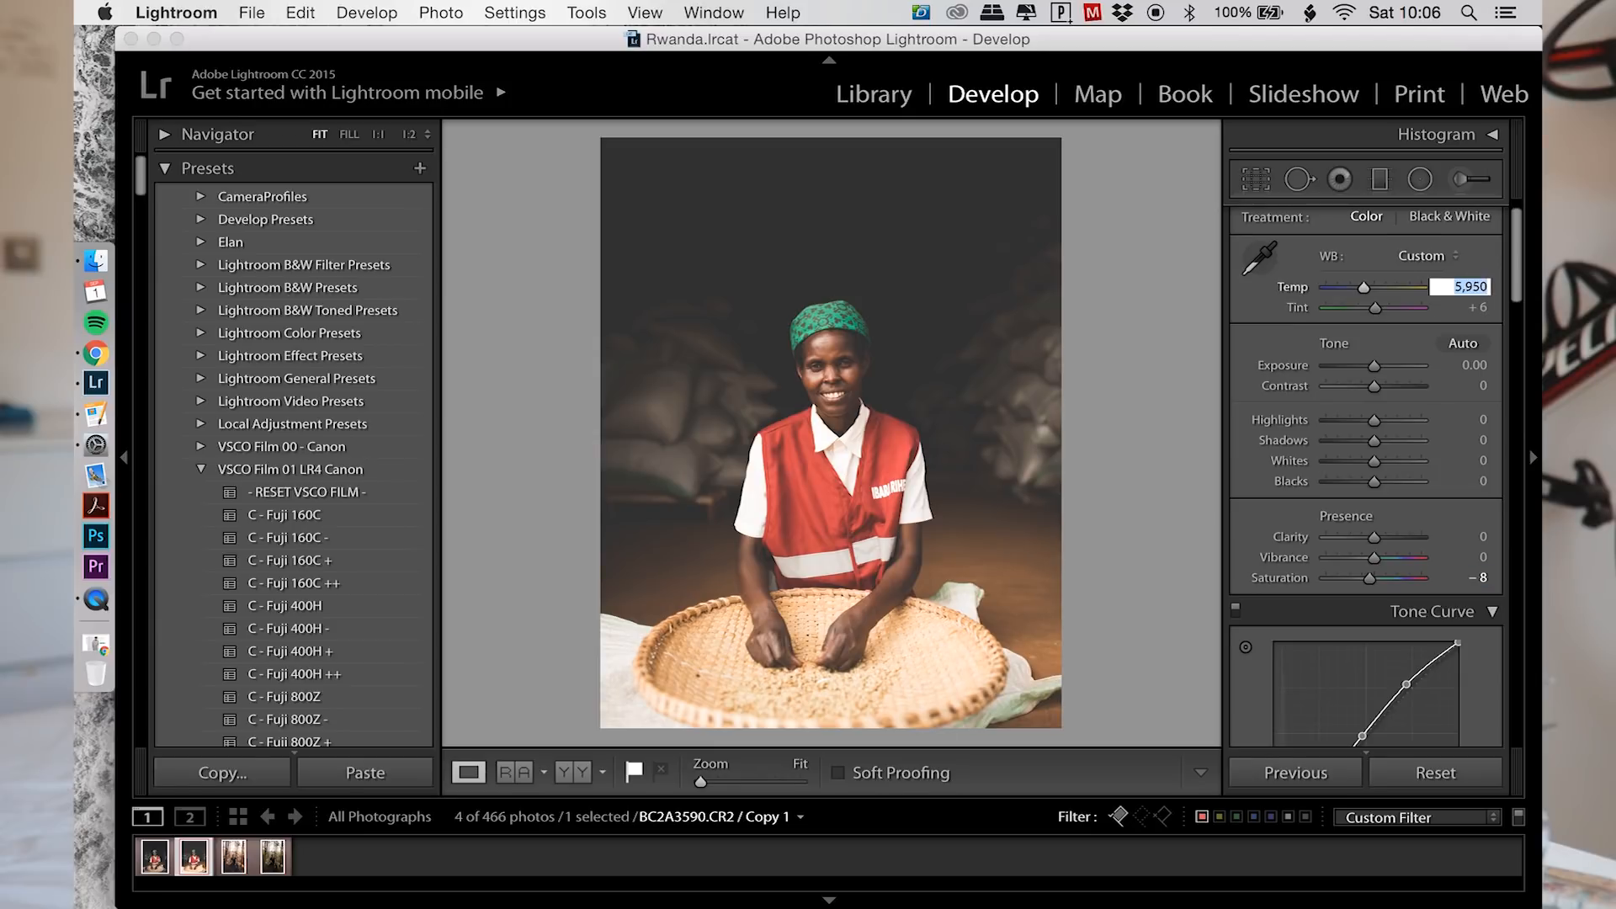
{"action": "left_click", "coordinate": [1482, 307]}
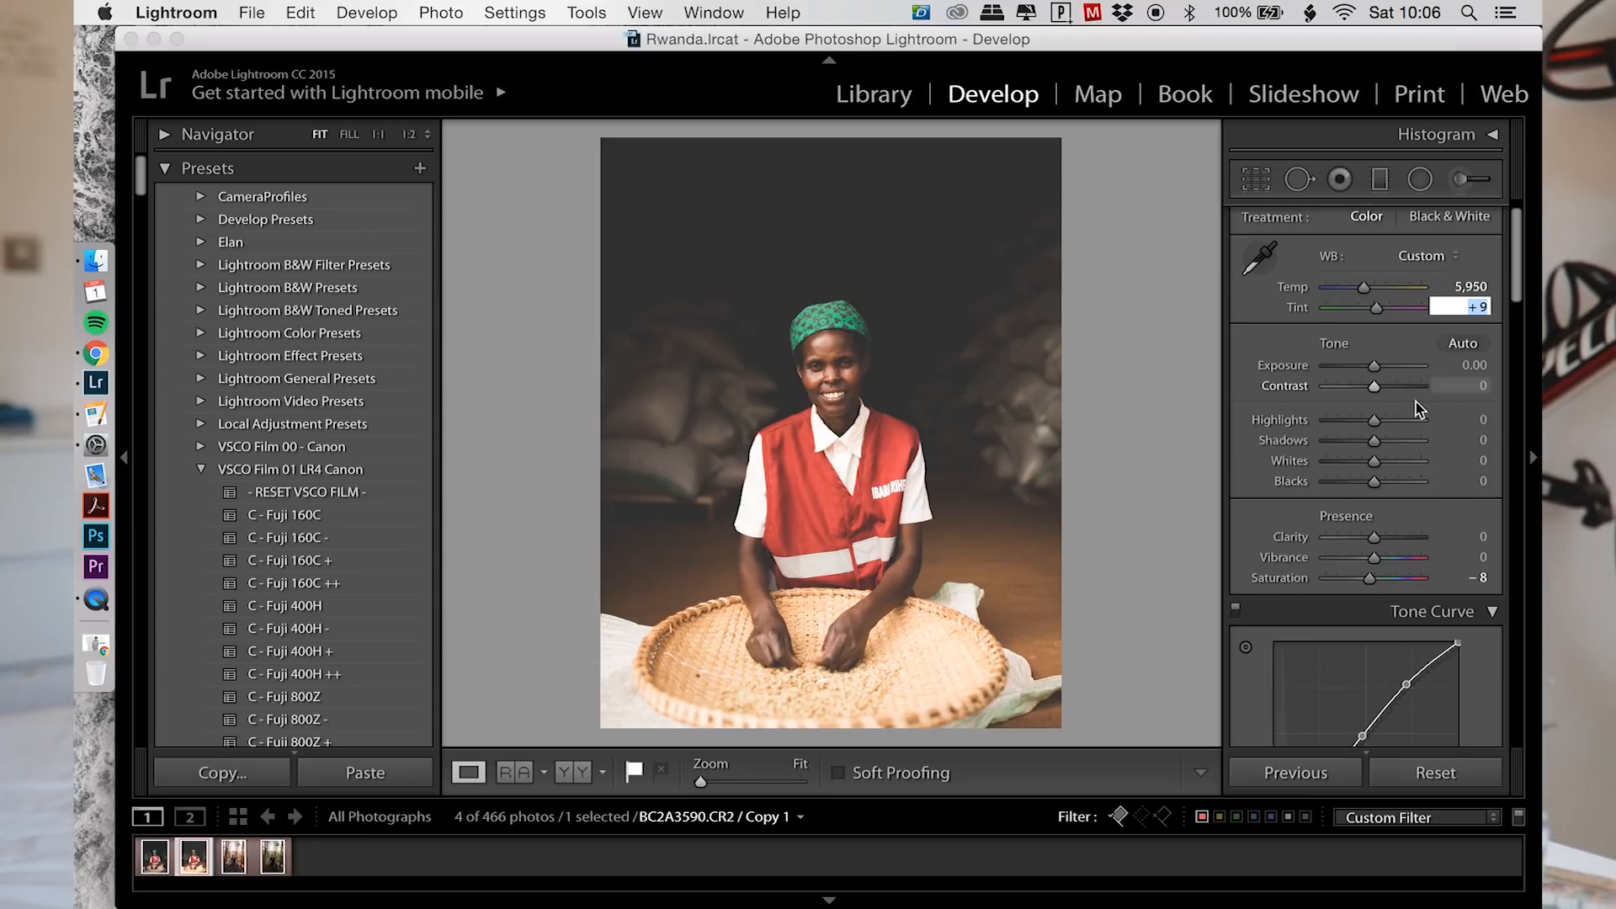
Step: Set the basic tones to Highlights -66, Whites +32, Shadows +59 and Blacks +40
{"action": "left_click", "coordinate": [1483, 420]}
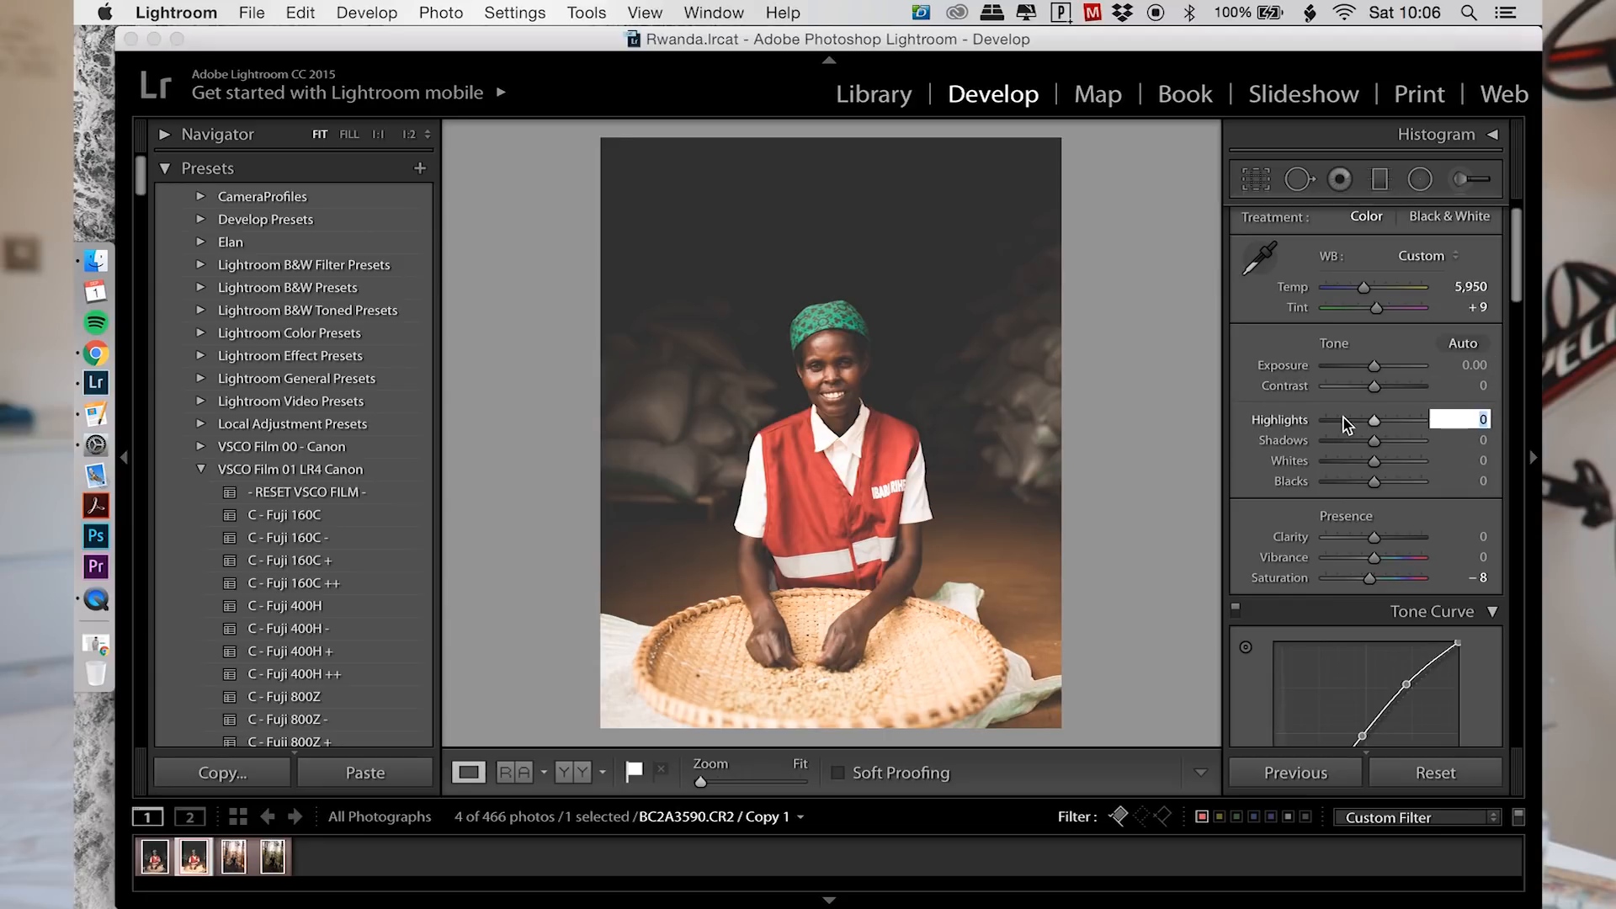
{"action": "left_click", "coordinate": [1343, 419]}
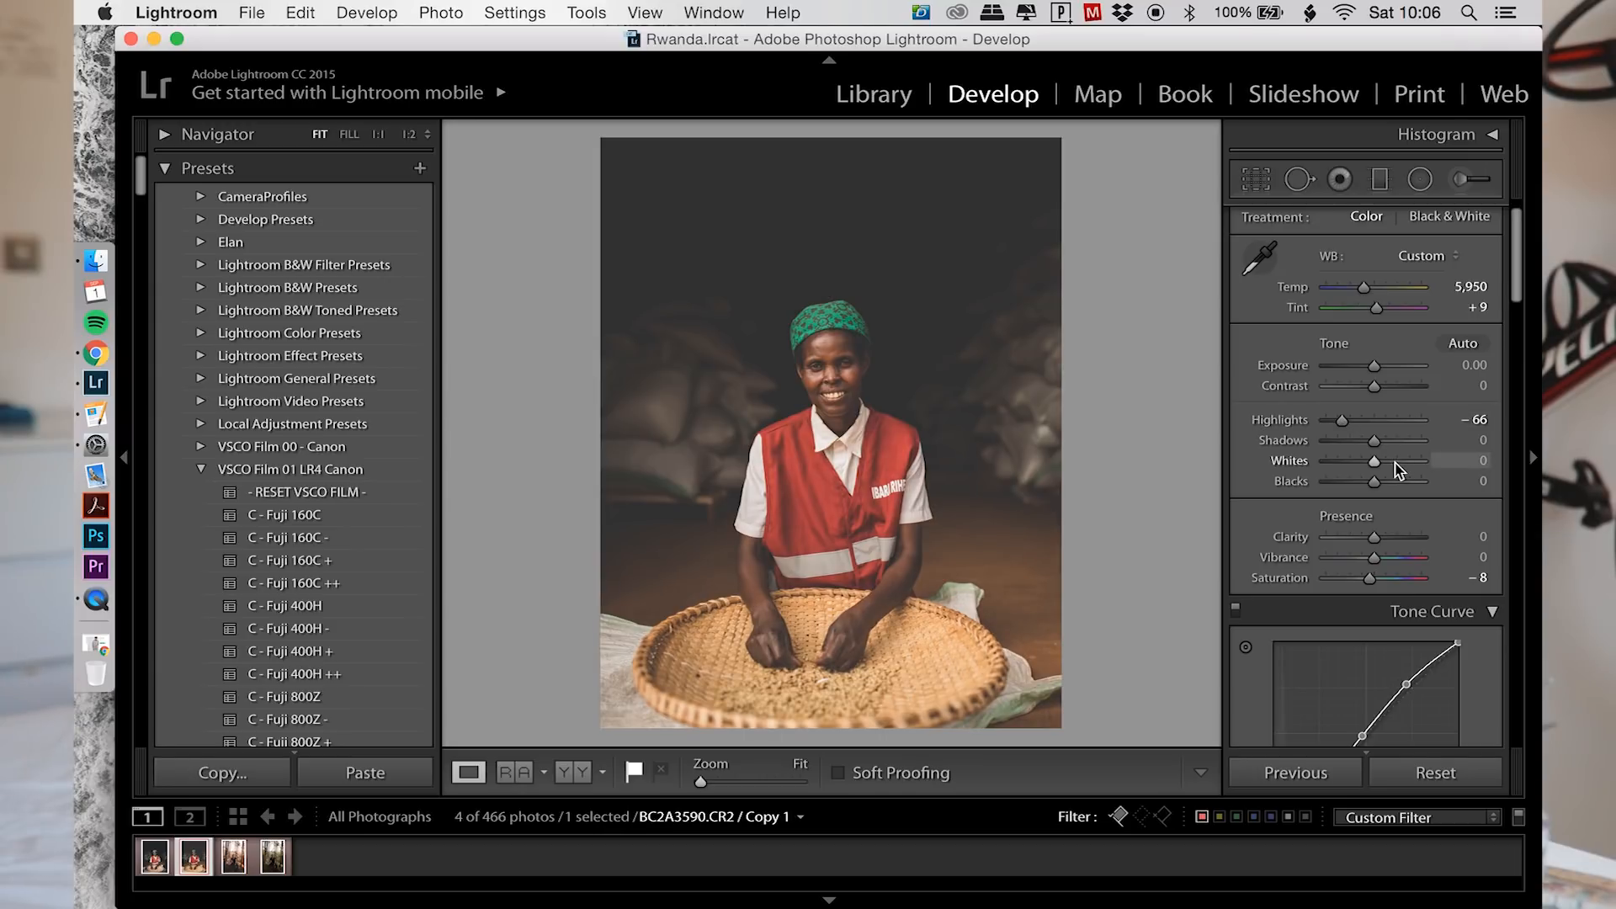
{"action": "left_click_drag", "start_coordinate": [1396, 462], "coordinate": [1392, 462]}
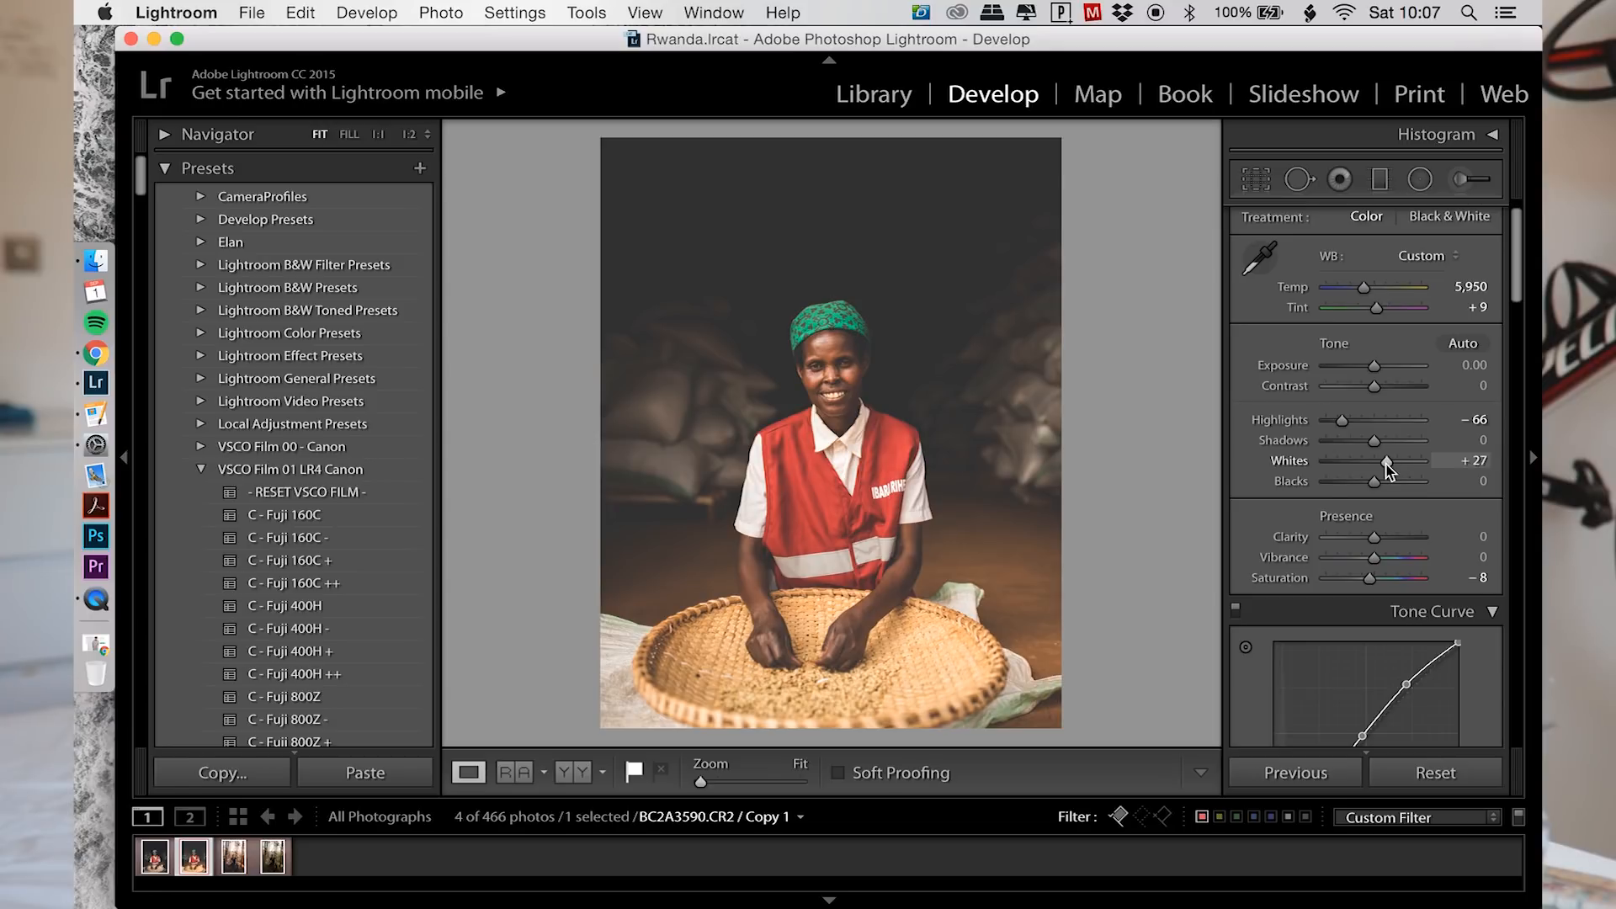
{"action": "left_click_drag", "start_coordinate": [1388, 465], "coordinate": [1387, 465]}
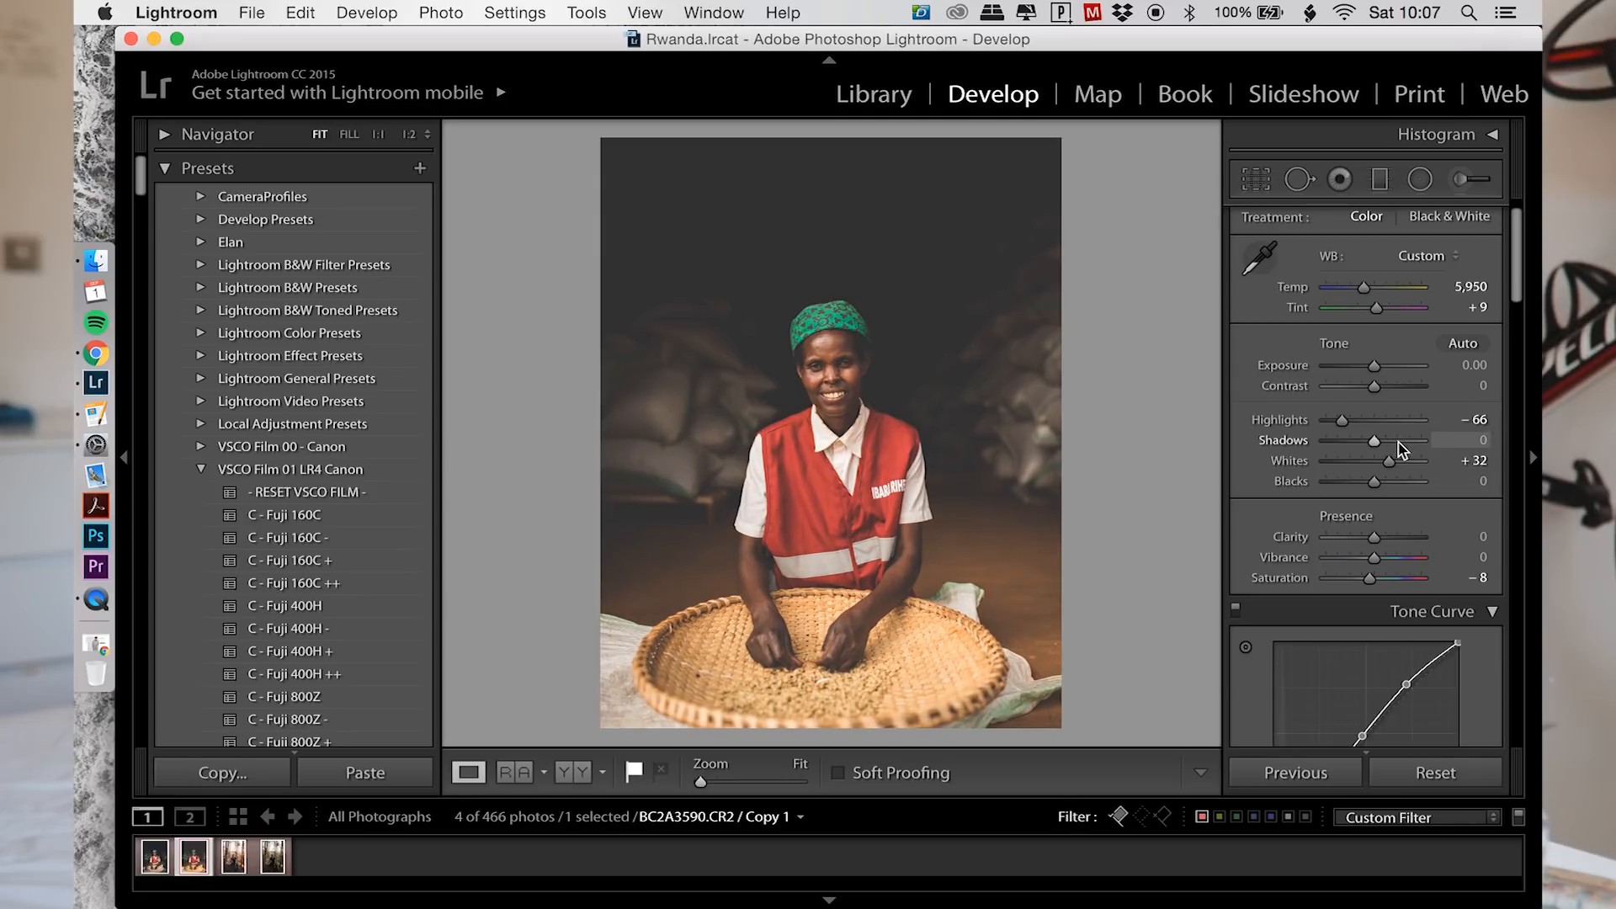
{"action": "left_click_drag", "start_coordinate": [1393, 444], "coordinate": [1413, 446]}
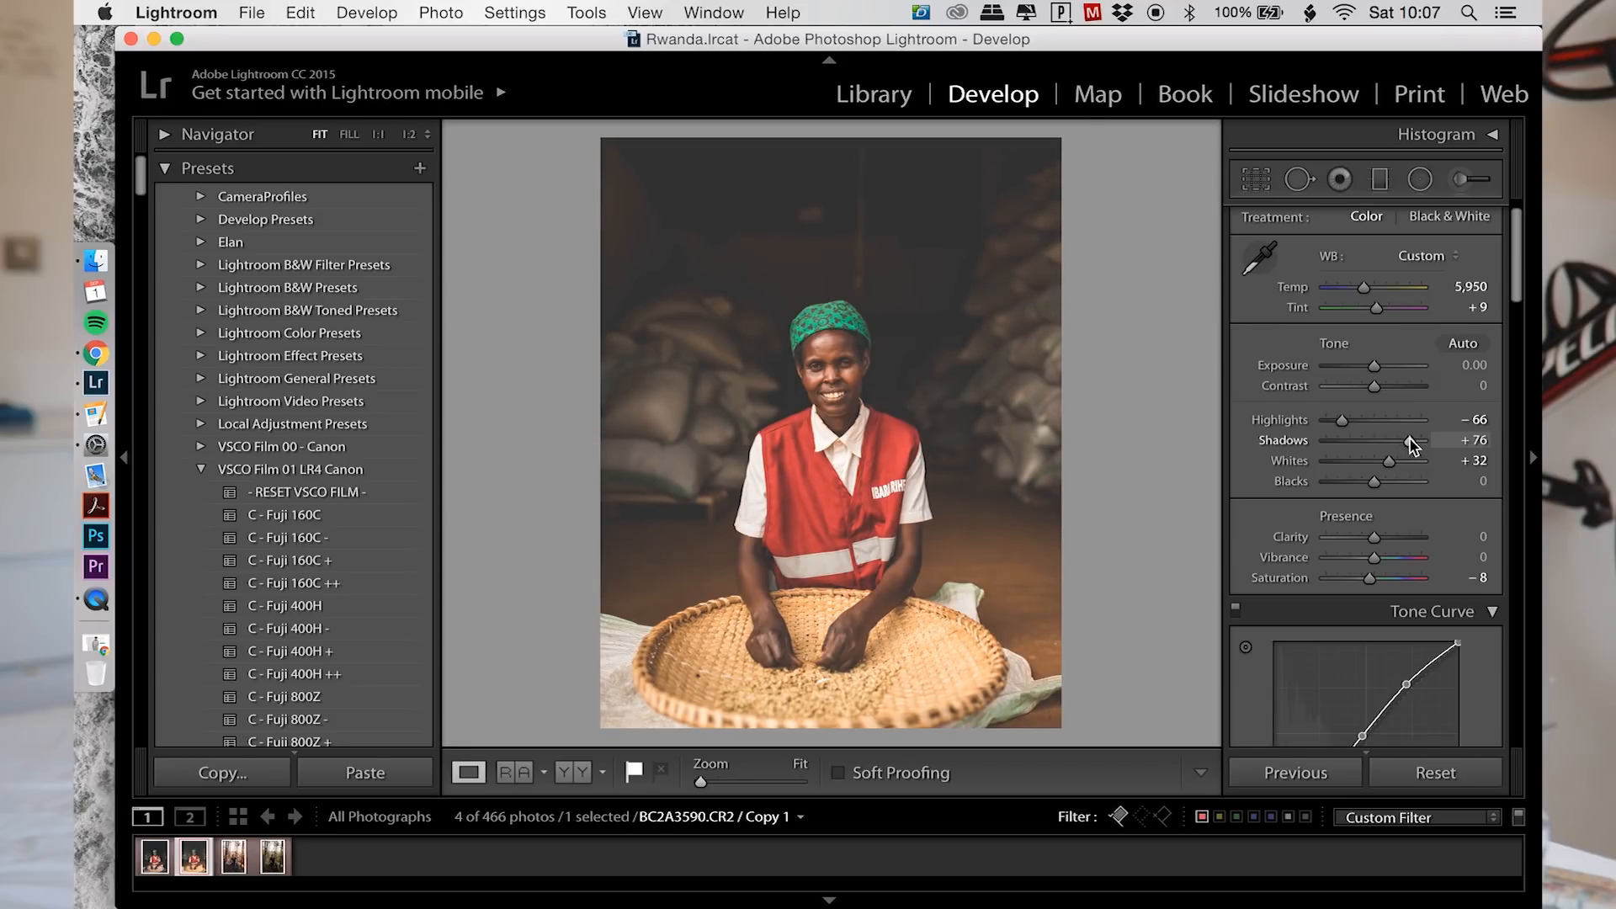
{"action": "left_click_drag", "start_coordinate": [1411, 437], "coordinate": [1392, 487]}
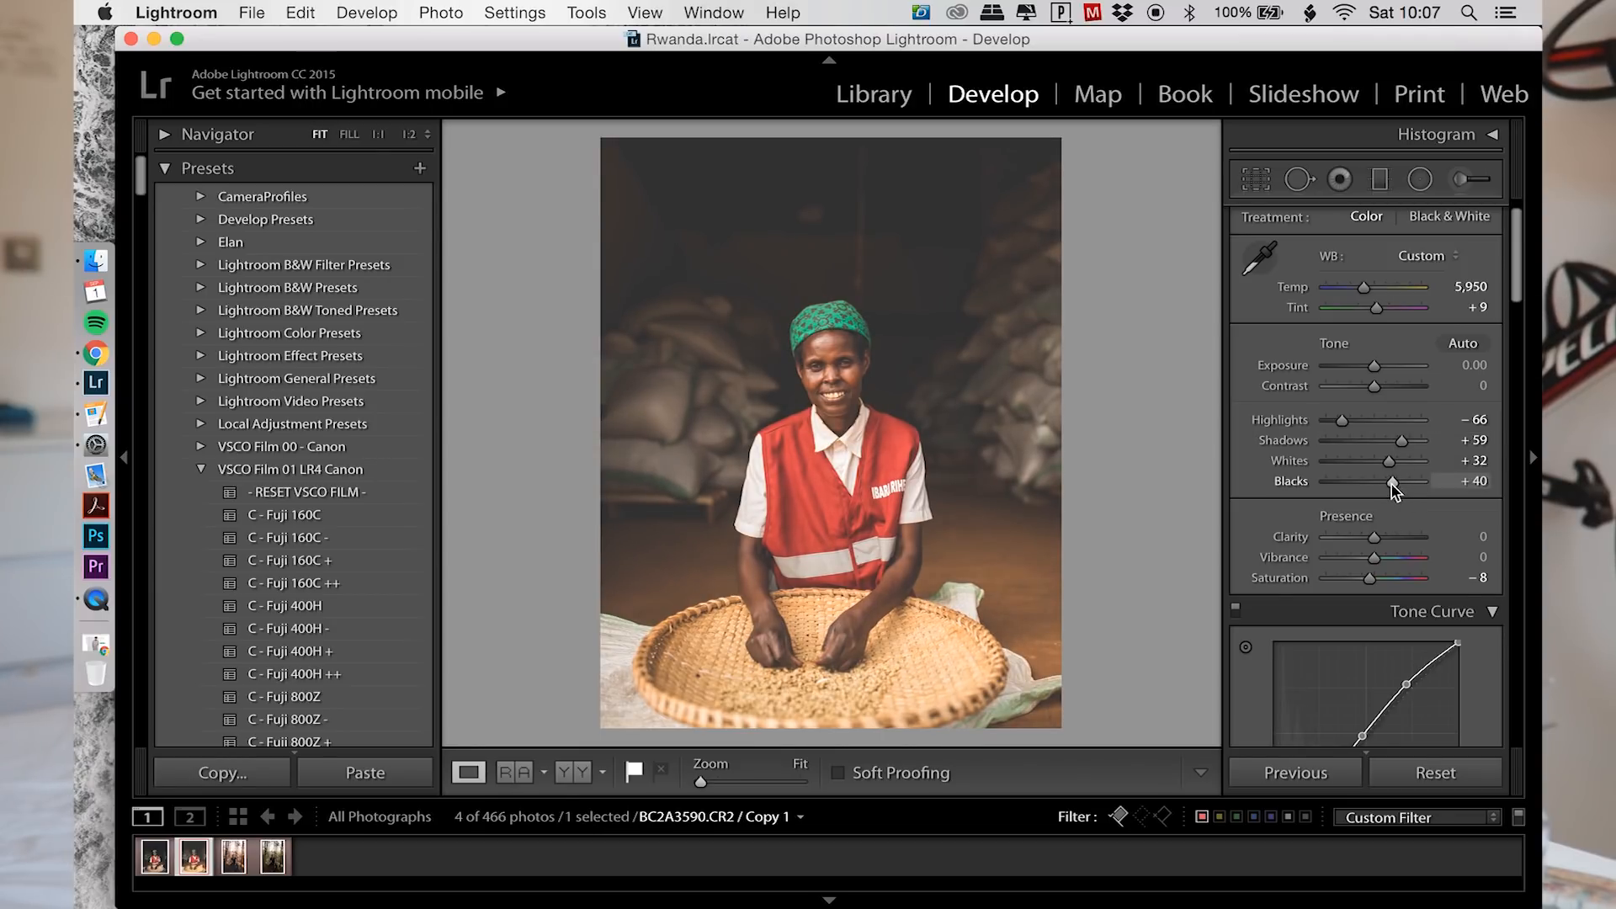
Step: Set Vibrance to -8 and Clarity to +2
{"action": "scroll", "coordinate": [1385, 497], "scroll_direction": "down", "scroll_amount": 2}
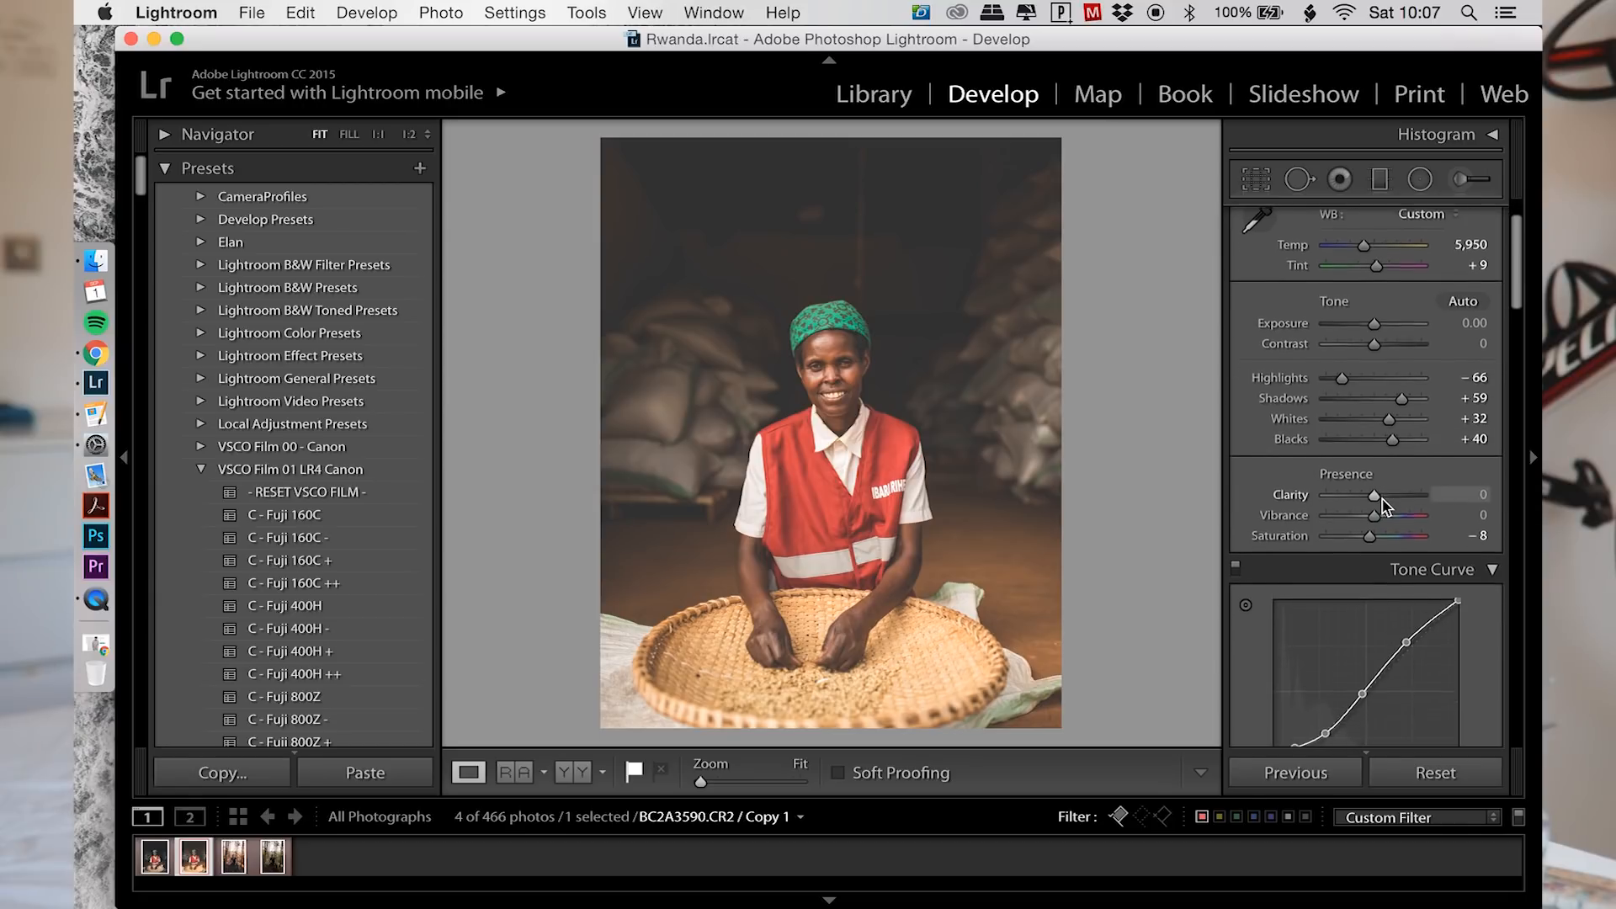
{"action": "left_click_drag", "start_coordinate": [1374, 498], "coordinate": [1370, 501]}
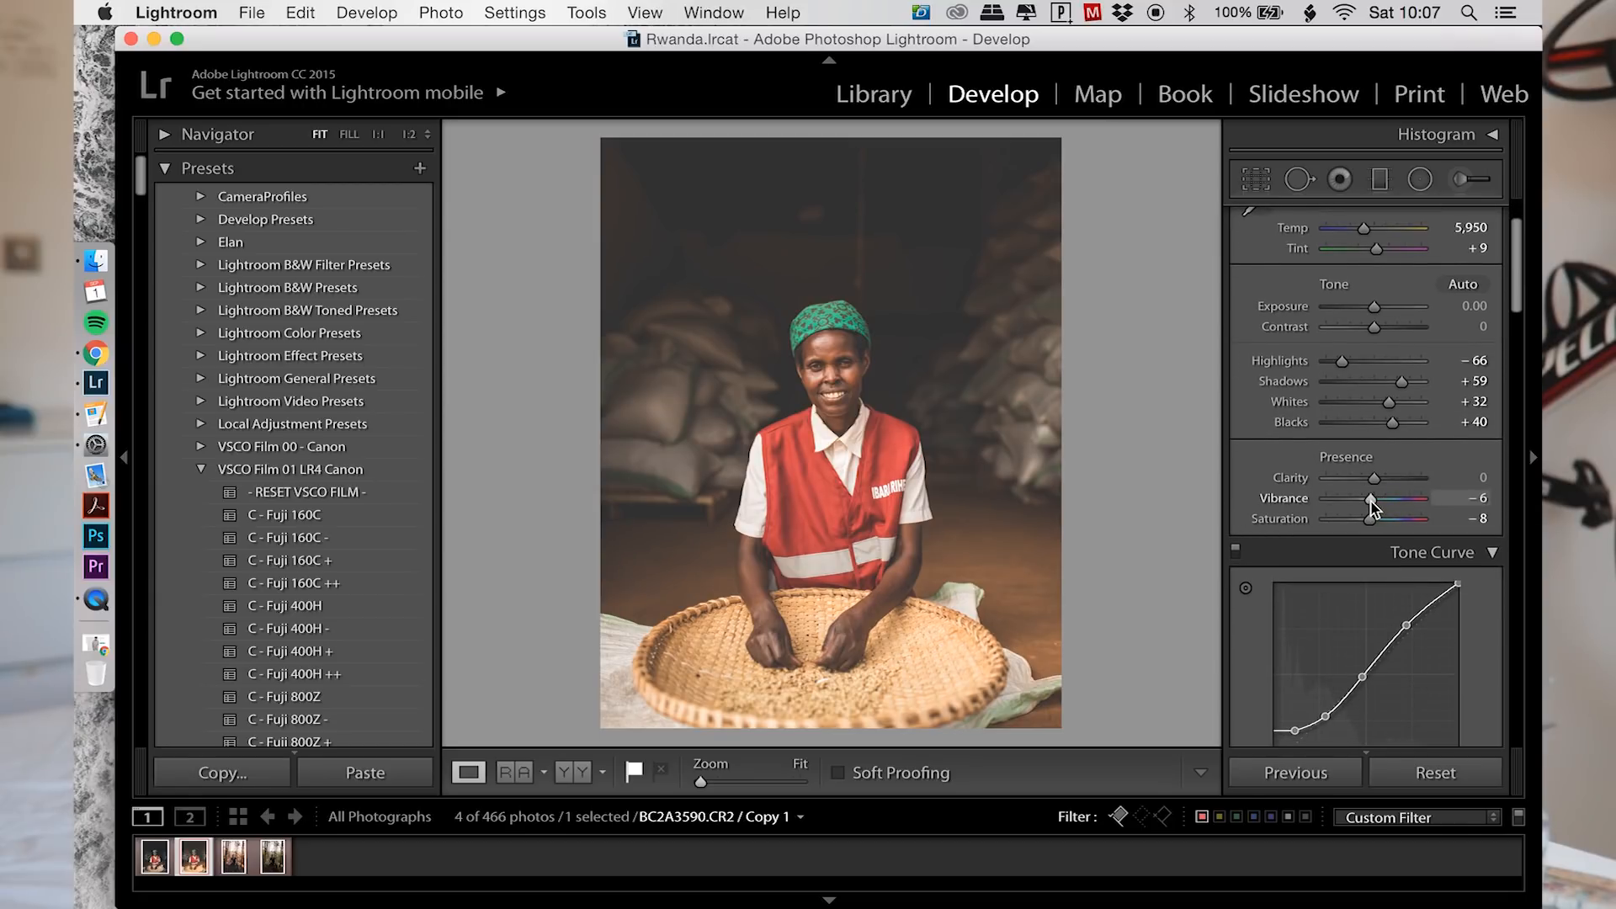
{"action": "left_click", "coordinate": [1483, 474]}
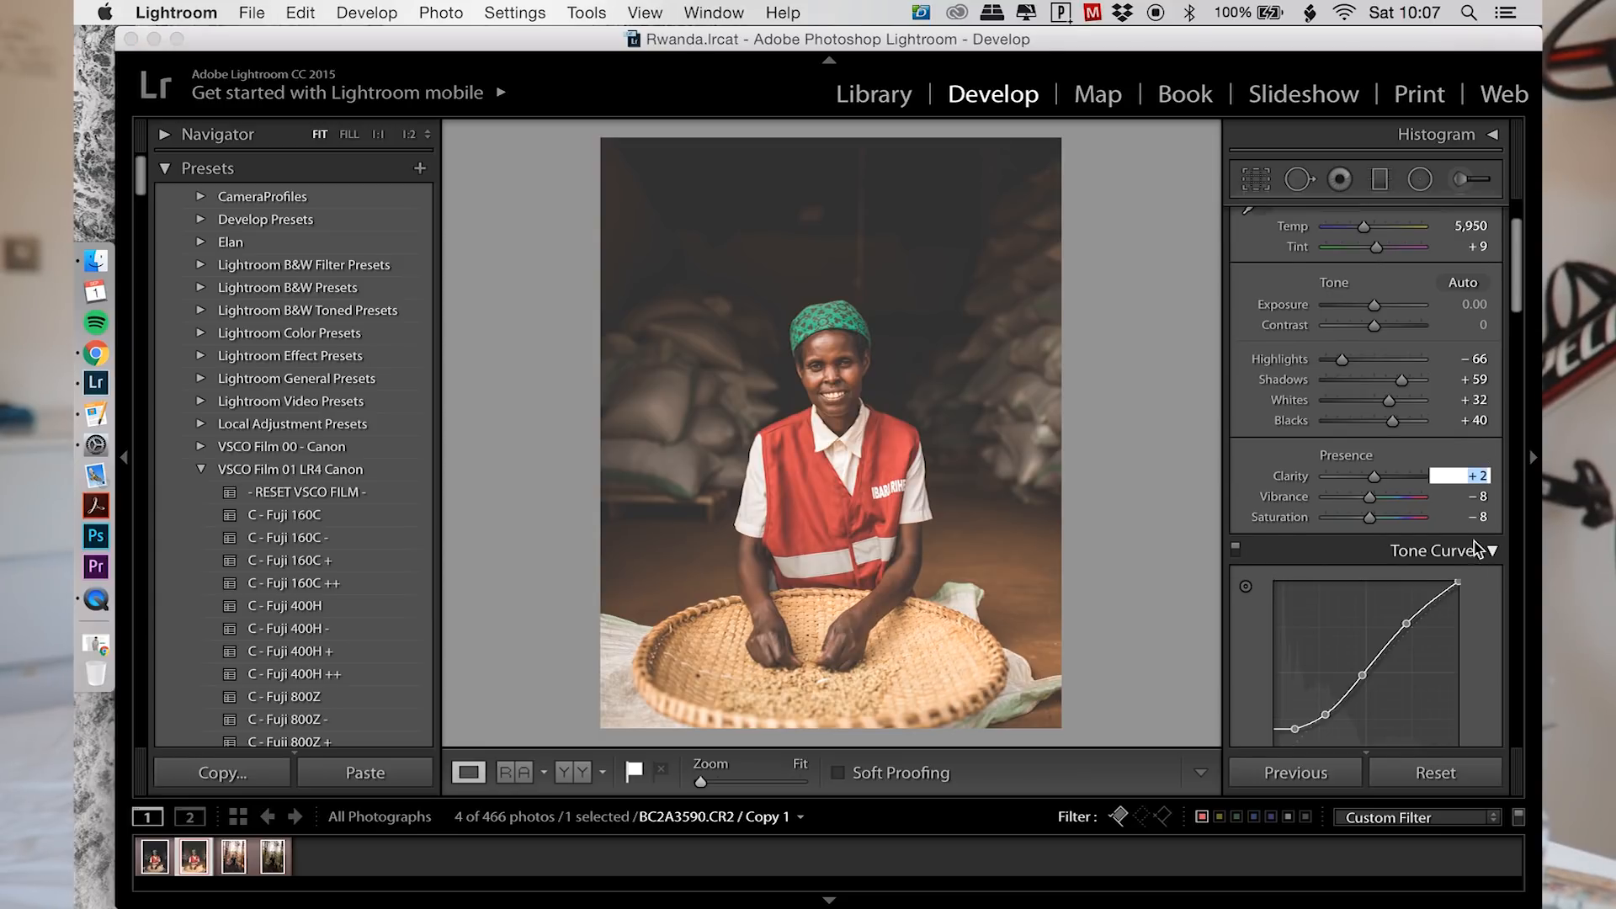
{"action": "scroll", "coordinate": [1364, 590], "scroll_direction": "down", "scroll_amount": 1}
{"action": "left_click", "coordinate": [1259, 174]}
{"action": "left_click", "coordinate": [1258, 175]}
Step: Lower the individual colour saturations to Red -29, Orange -33, Yellow -18, Green -49, Aqua -41, Blue -15 and Purple -19
{"action": "scroll", "coordinate": [1278, 352], "scroll_direction": "down", "scroll_amount": 10}
{"action": "scroll", "coordinate": [1274, 351], "scroll_direction": "down", "scroll_amount": 12}
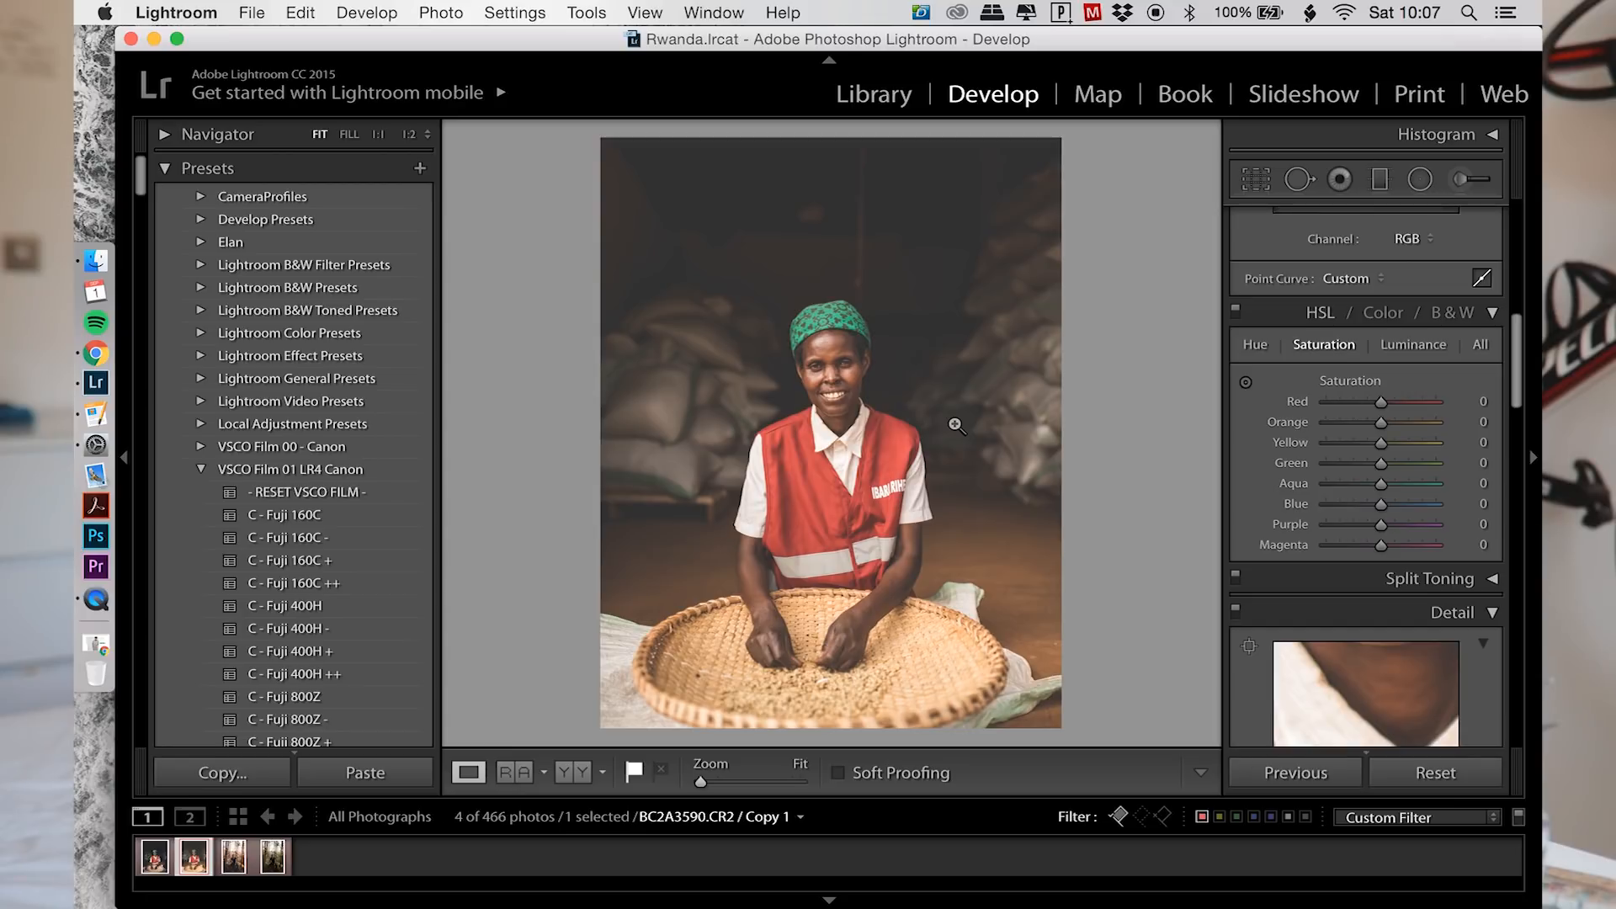
{"action": "left_click", "coordinate": [1356, 402]}
{"action": "left_click_drag", "start_coordinate": [1357, 404], "coordinate": [1365, 411]}
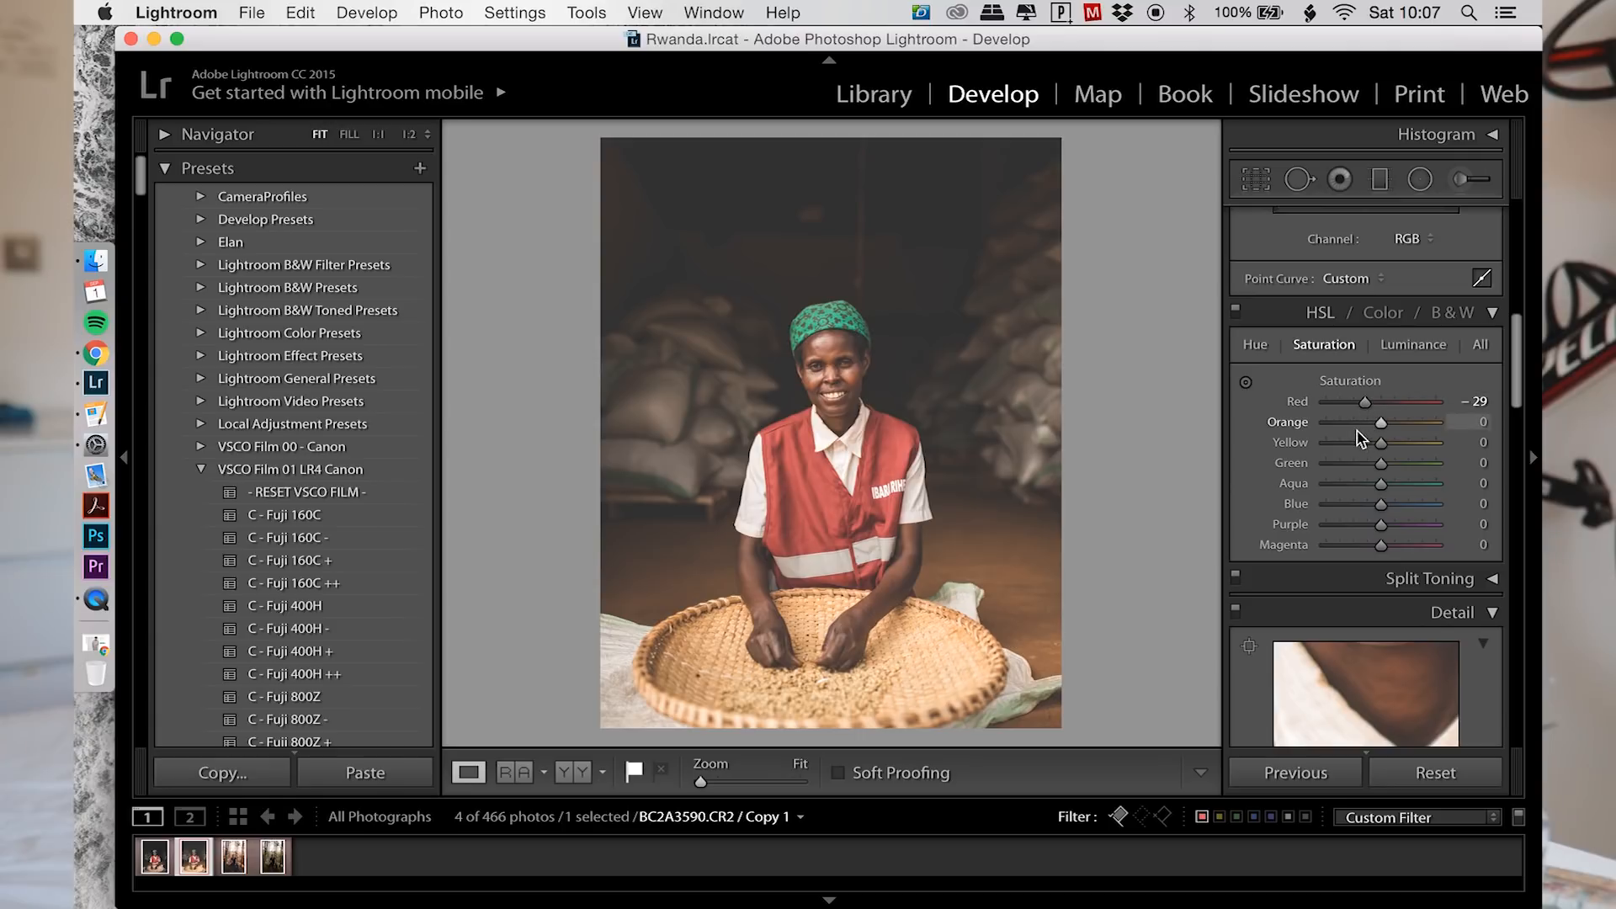
{"action": "left_click", "coordinate": [1351, 423]}
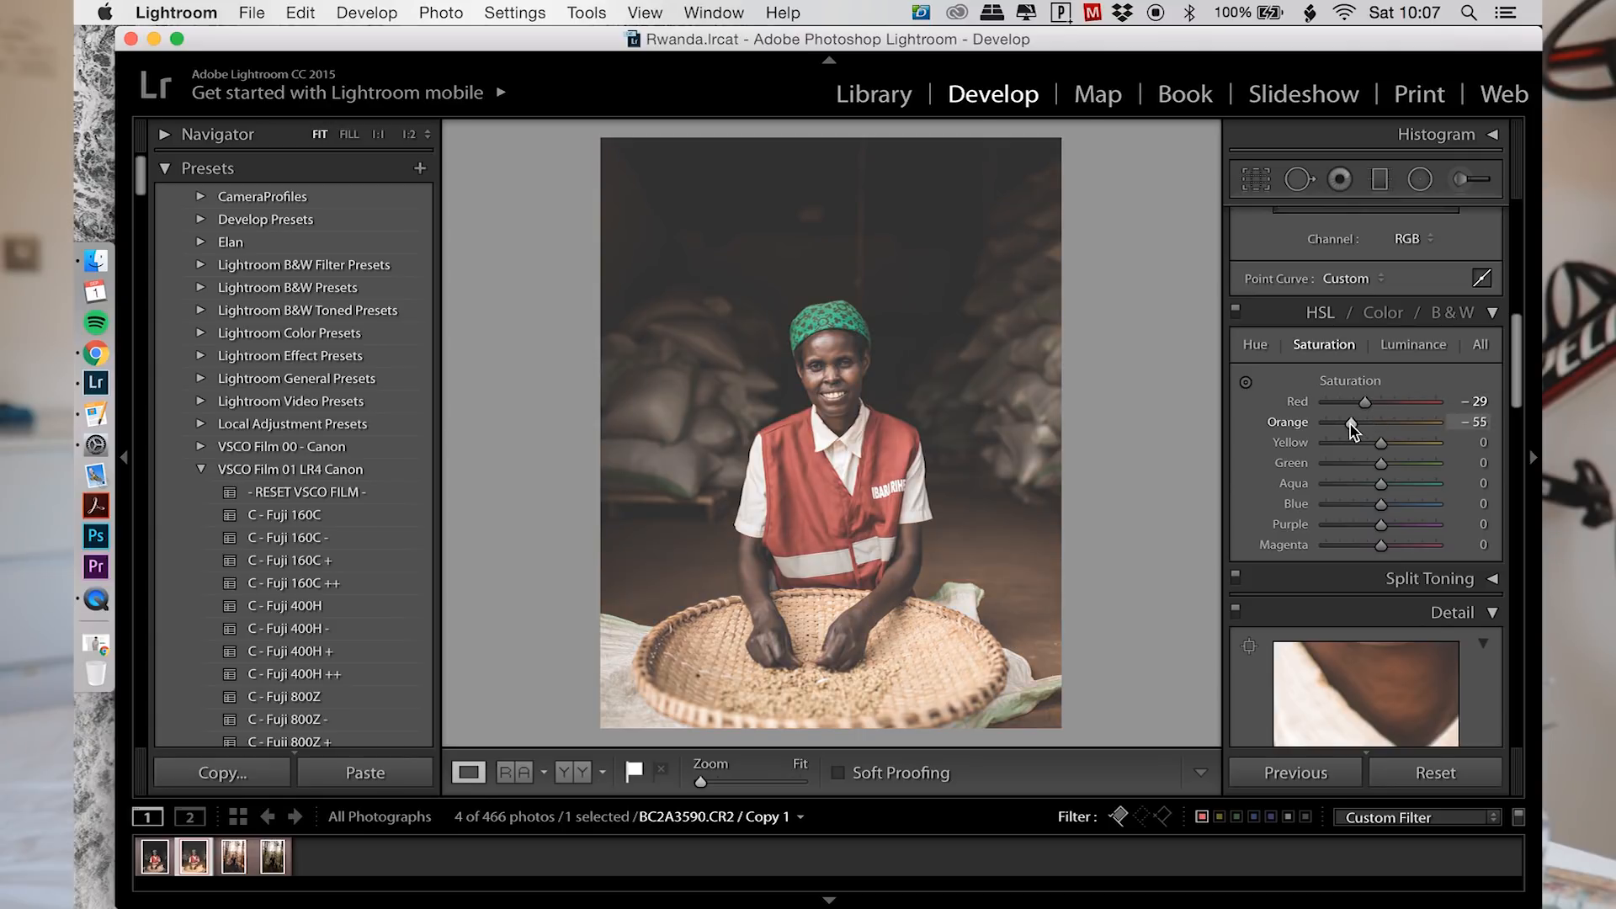
{"action": "left_click_drag", "start_coordinate": [1348, 430], "coordinate": [1363, 424]}
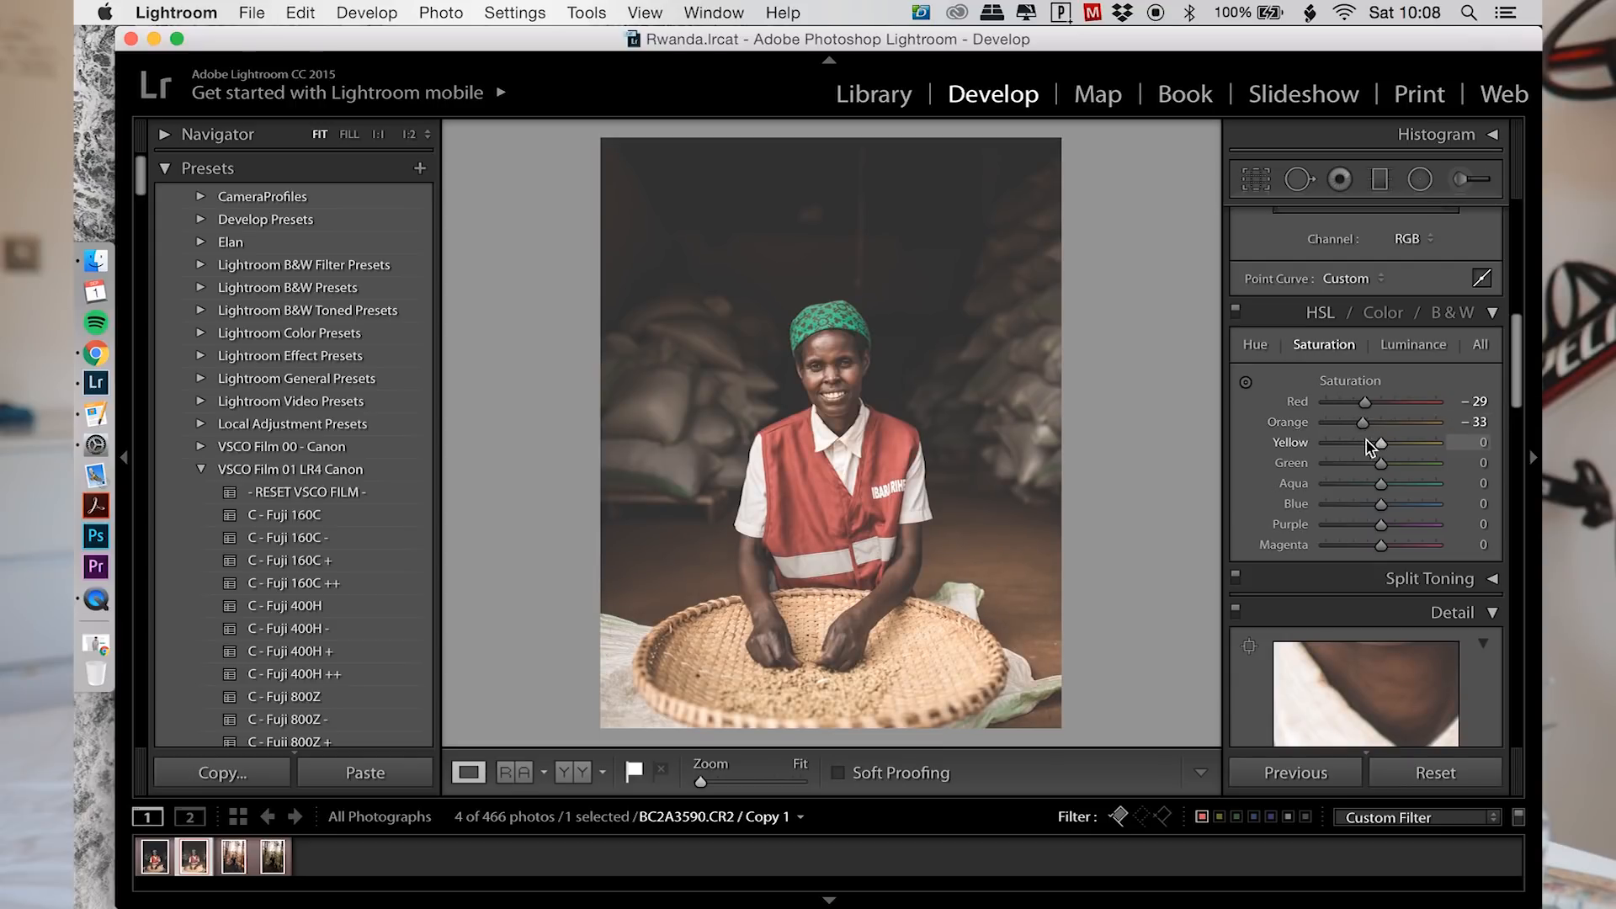
{"action": "left_click_drag", "start_coordinate": [1370, 446], "coordinate": [1357, 477]}
{"action": "left_click", "coordinate": [1357, 483]}
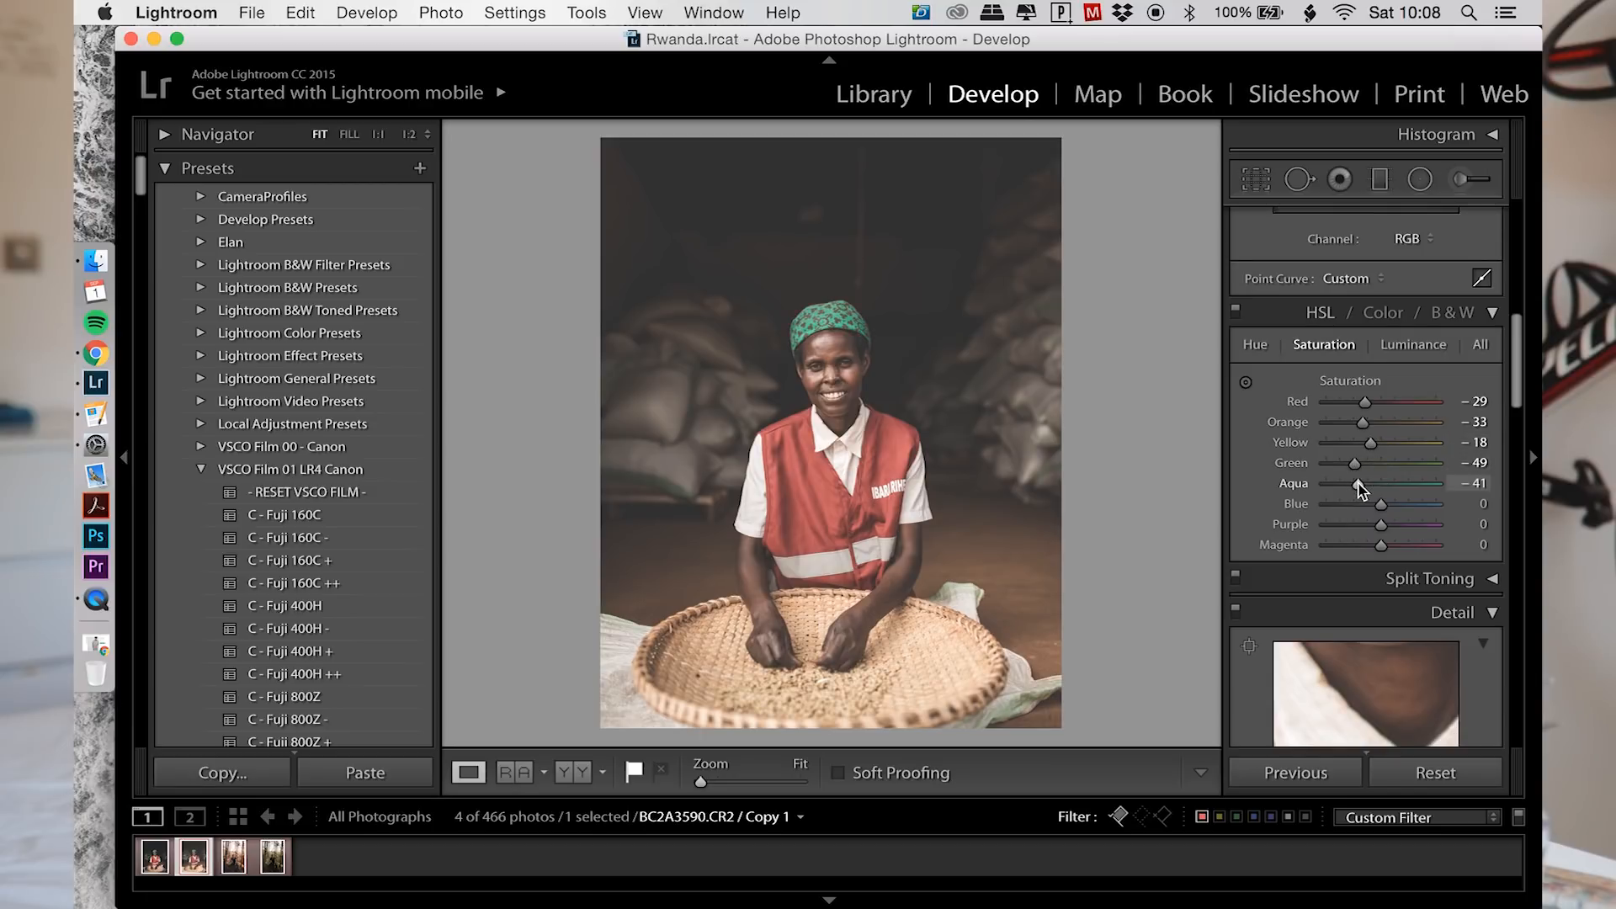
{"action": "left_click", "coordinate": [1373, 503]}
{"action": "left_click", "coordinate": [1373, 523]}
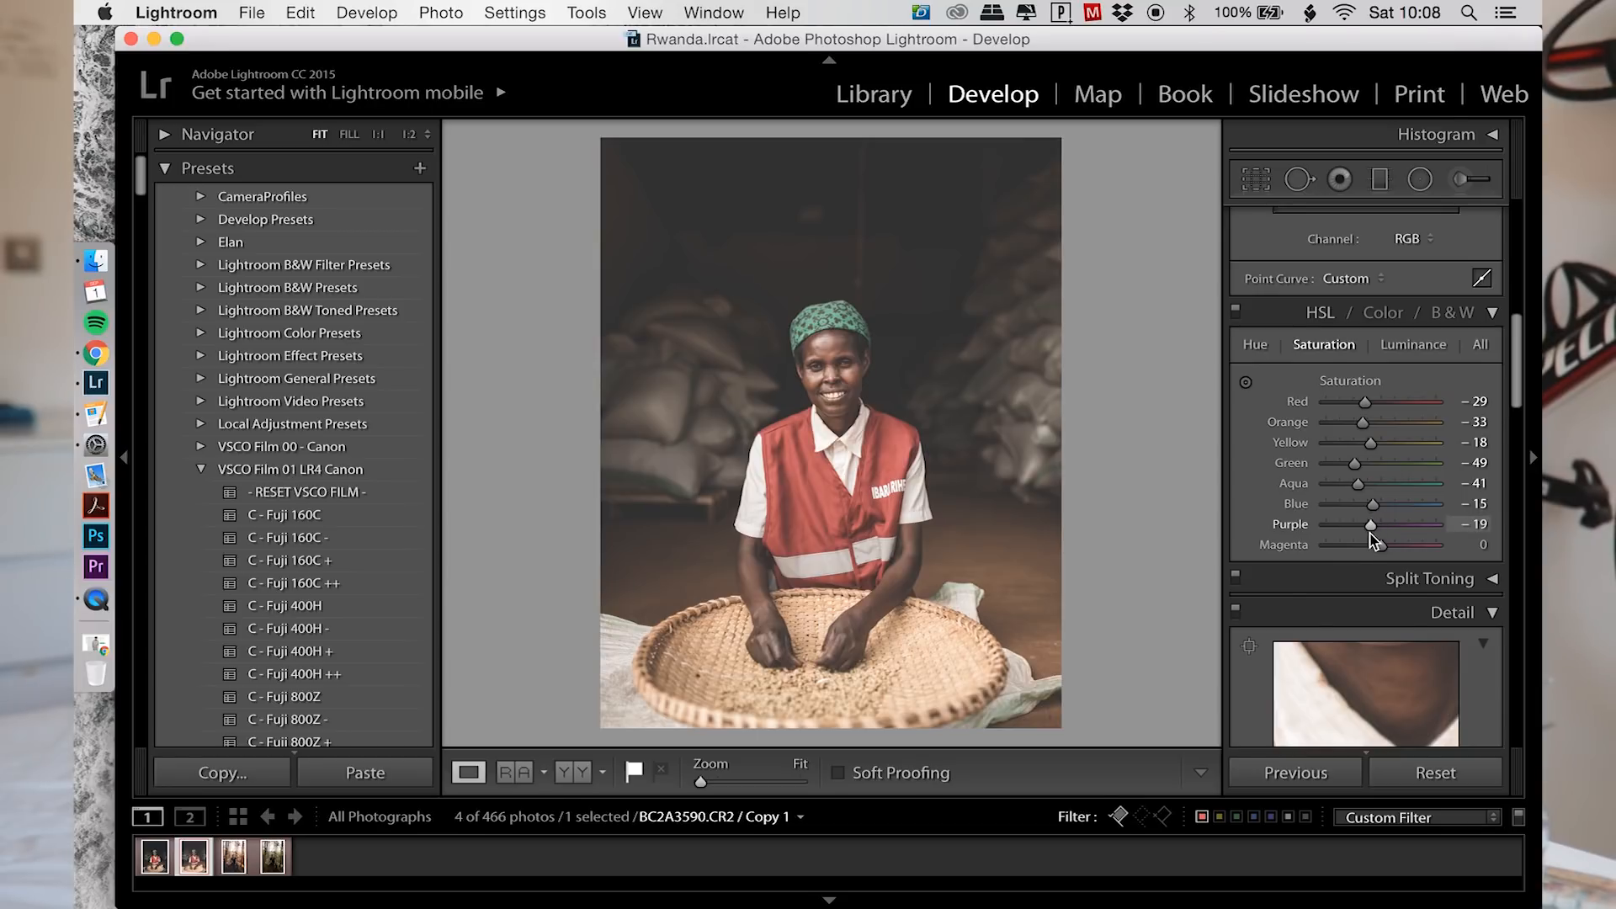
Step: Shift the individual colour hues to Blue -6, Aqua +13, Green +21, Orange -7 and Red +11
{"action": "scroll", "coordinate": [1373, 541], "scroll_direction": "up", "scroll_amount": 5}
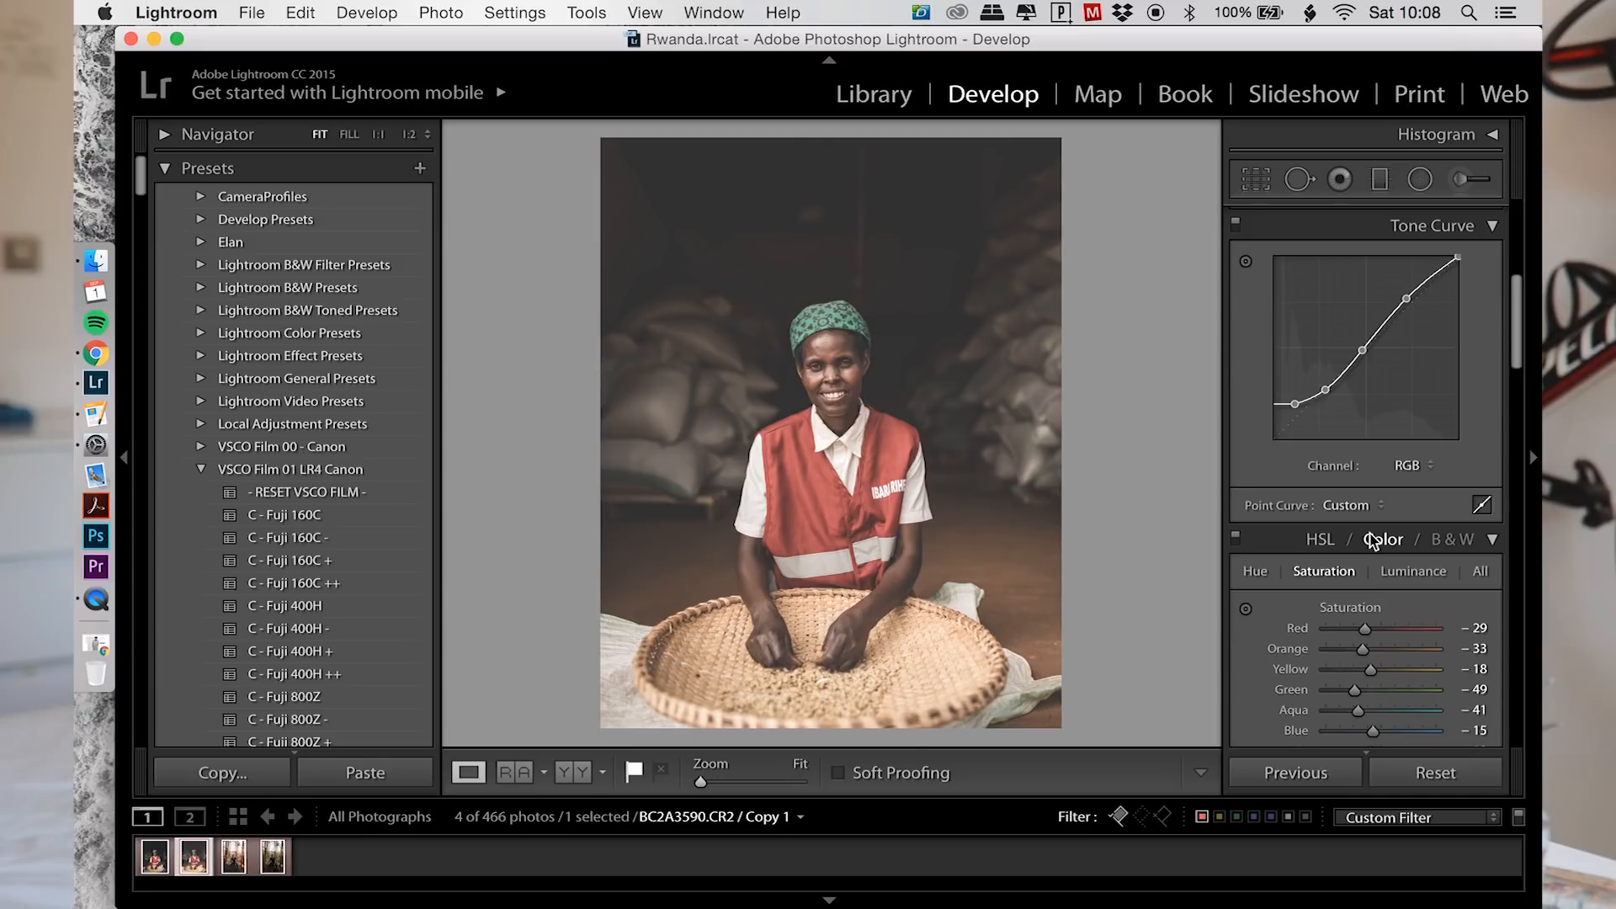
{"action": "key", "text": "XF86MonBrightnessUp"}
{"action": "scroll", "coordinate": [1342, 596], "scroll_direction": "down", "scroll_amount": 3}
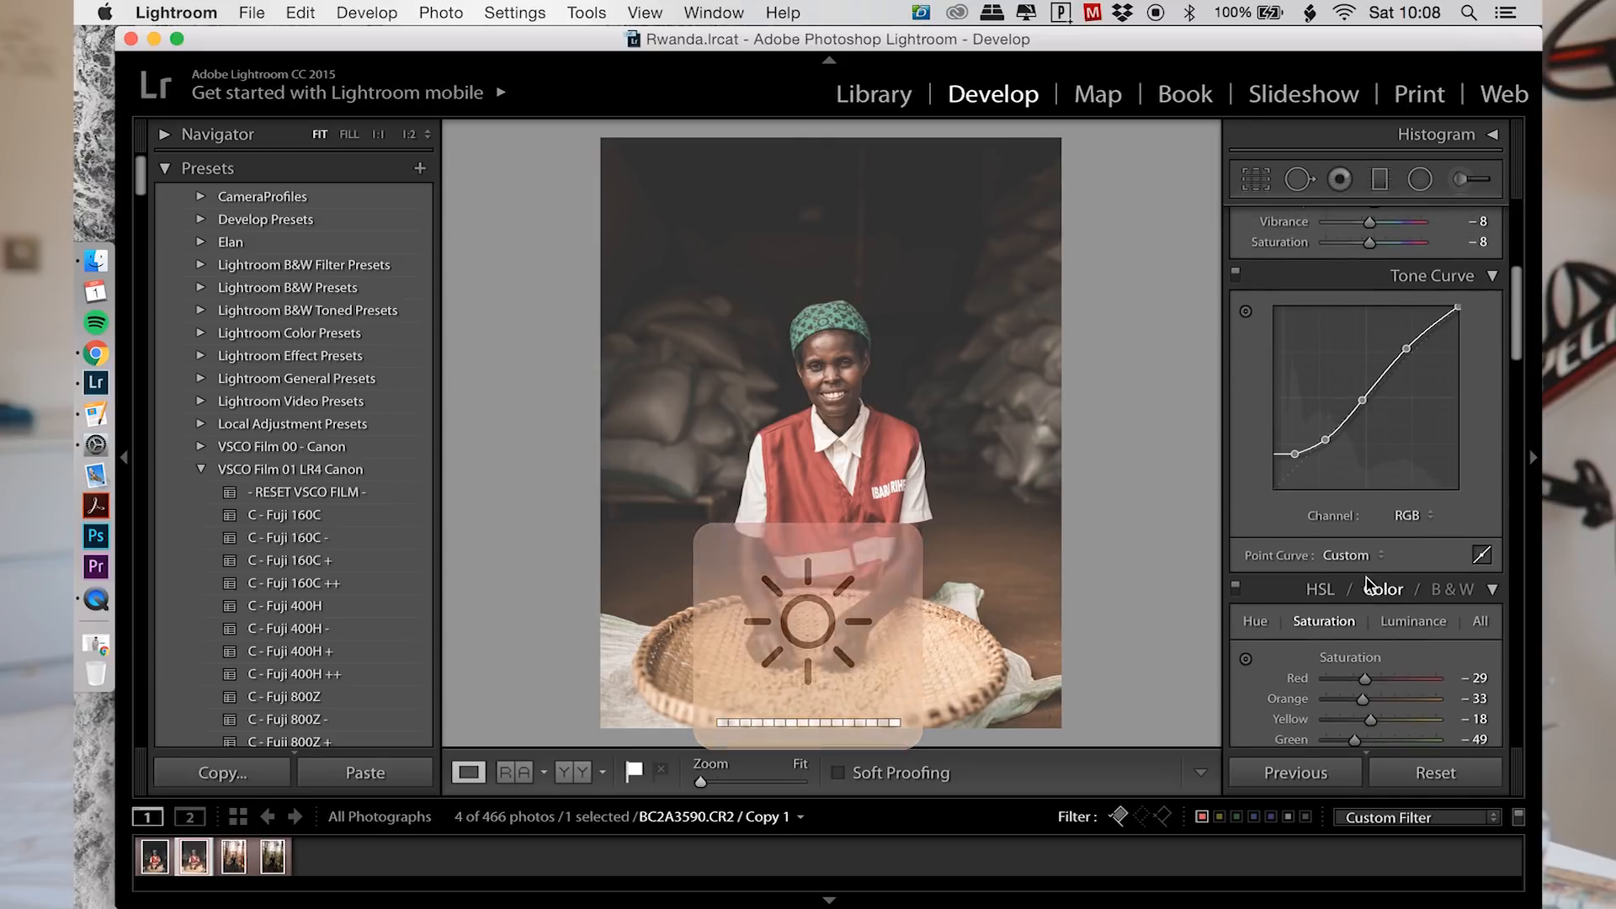
{"action": "scroll", "coordinate": [1342, 596], "scroll_direction": "down", "scroll_amount": 1}
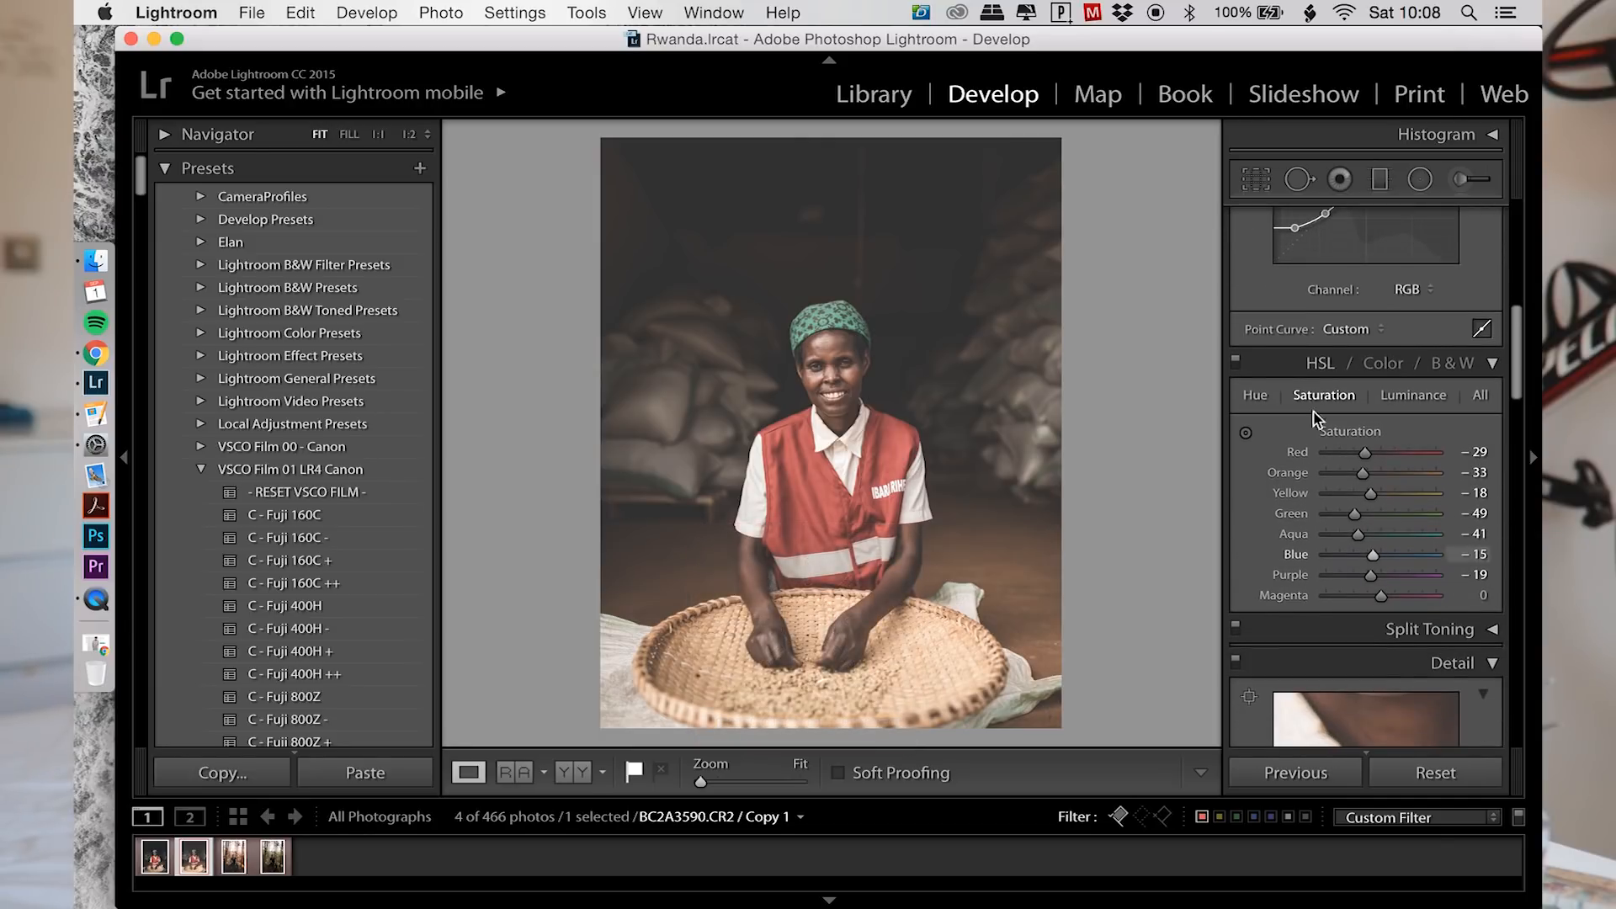
{"action": "left_click", "coordinate": [1256, 396]}
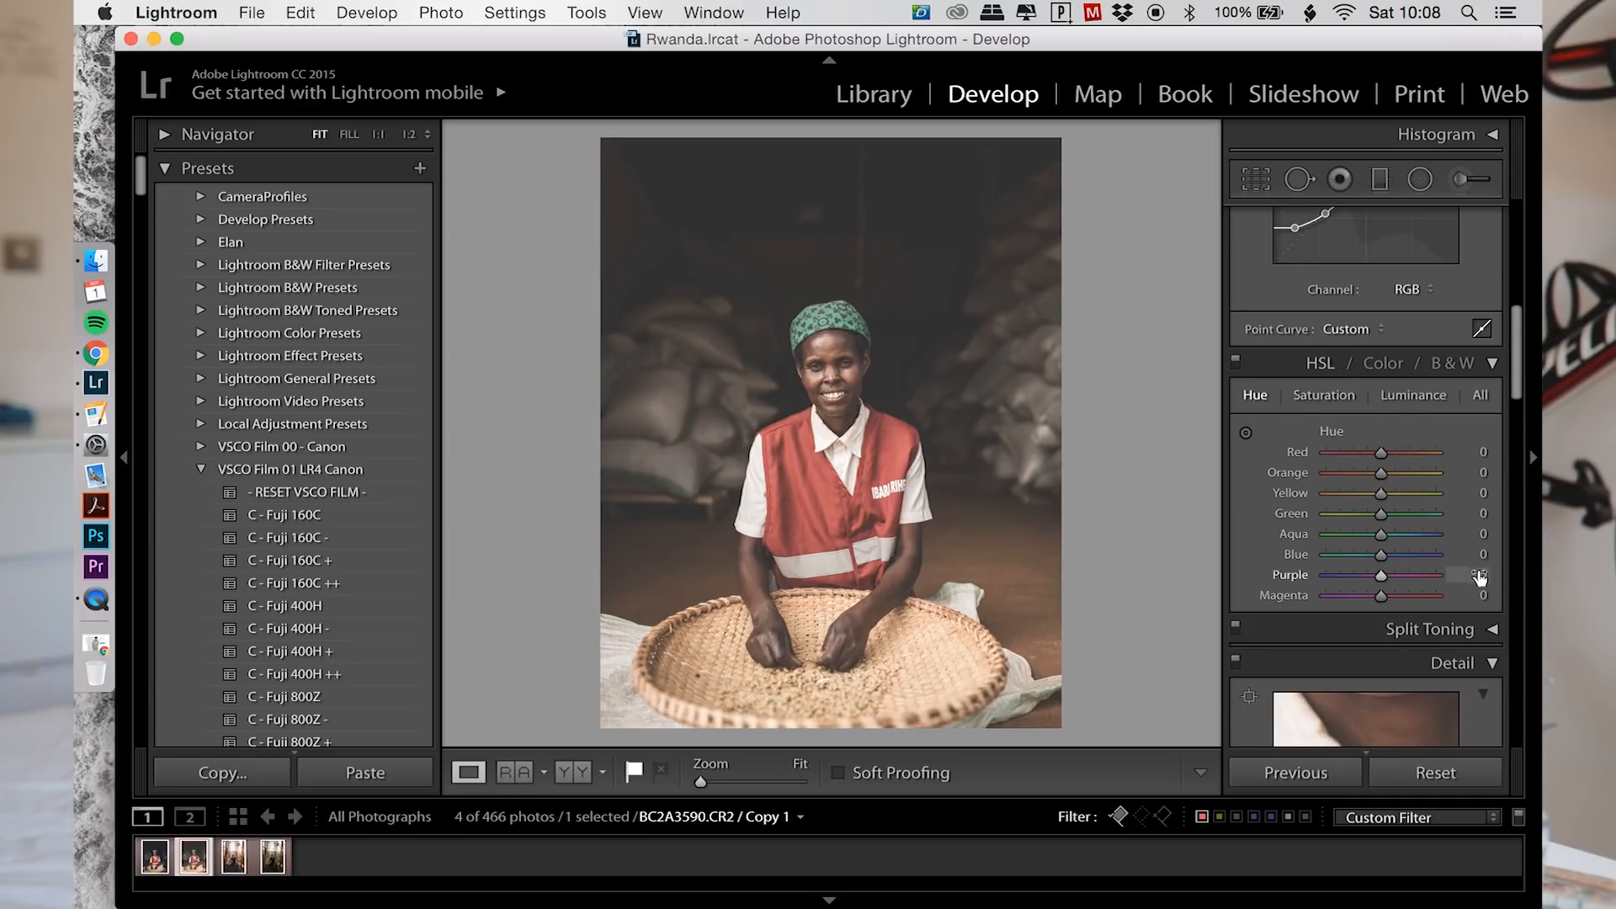
{"action": "left_click_drag", "start_coordinate": [1379, 556], "coordinate": [1380, 561]}
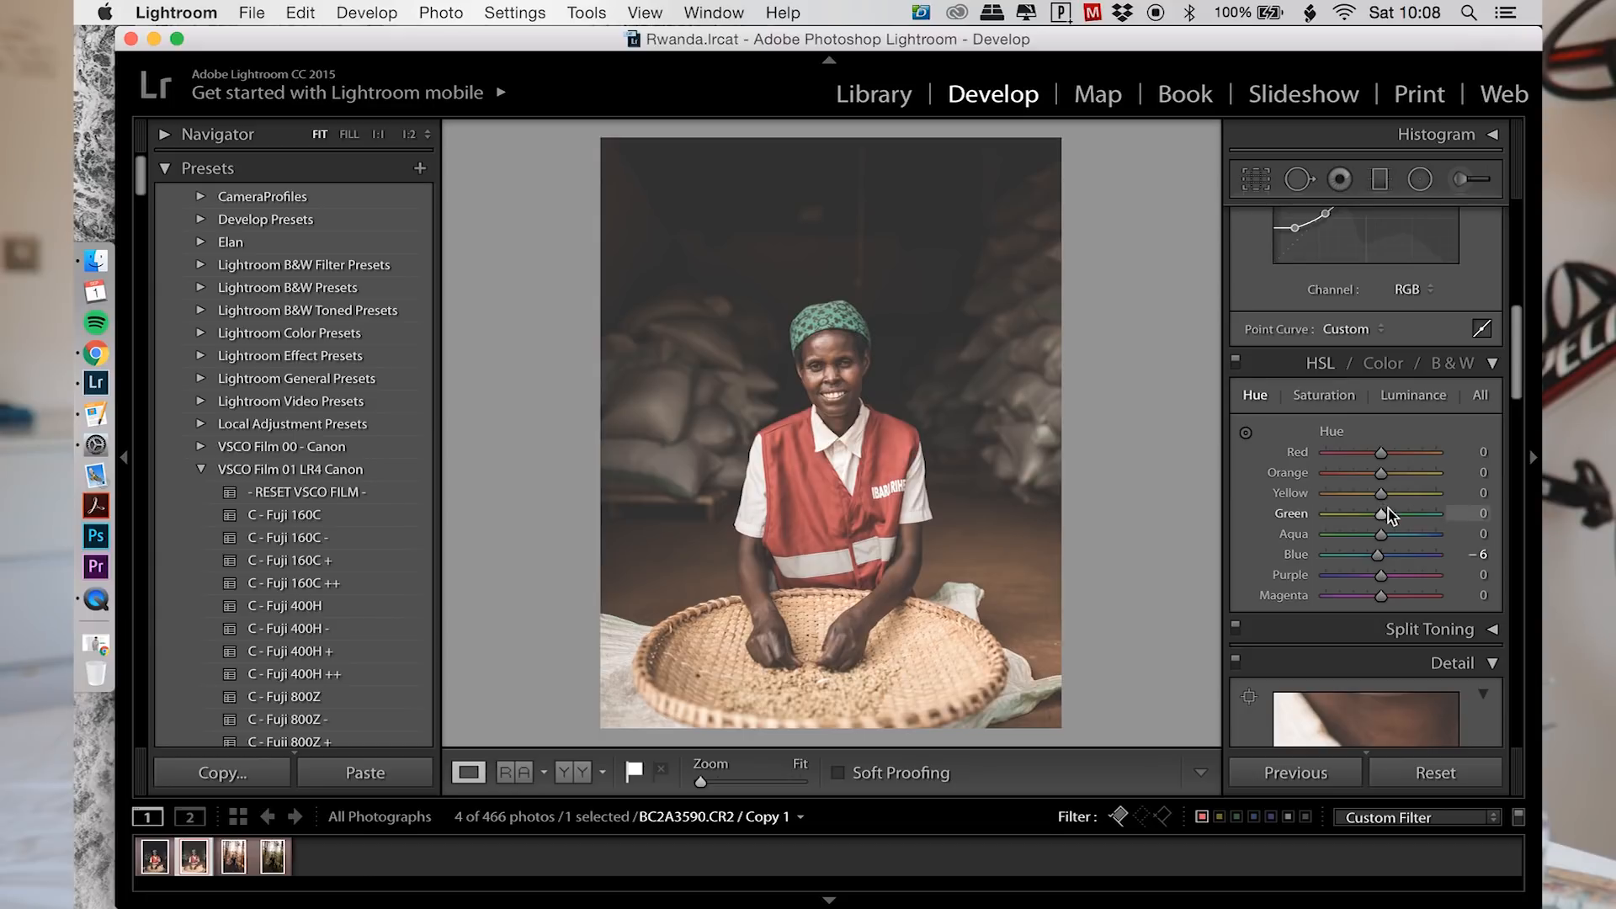
{"action": "left_click_drag", "start_coordinate": [1381, 535], "coordinate": [1389, 510]}
{"action": "mouse_move", "coordinate": [1381, 473]}
{"action": "left_mouse_down"}
{"action": "mouse_move", "coordinate": [1423, 476]}
{"action": "mouse_move", "coordinate": [1389, 457]}
{"action": "left_mouse_up"}
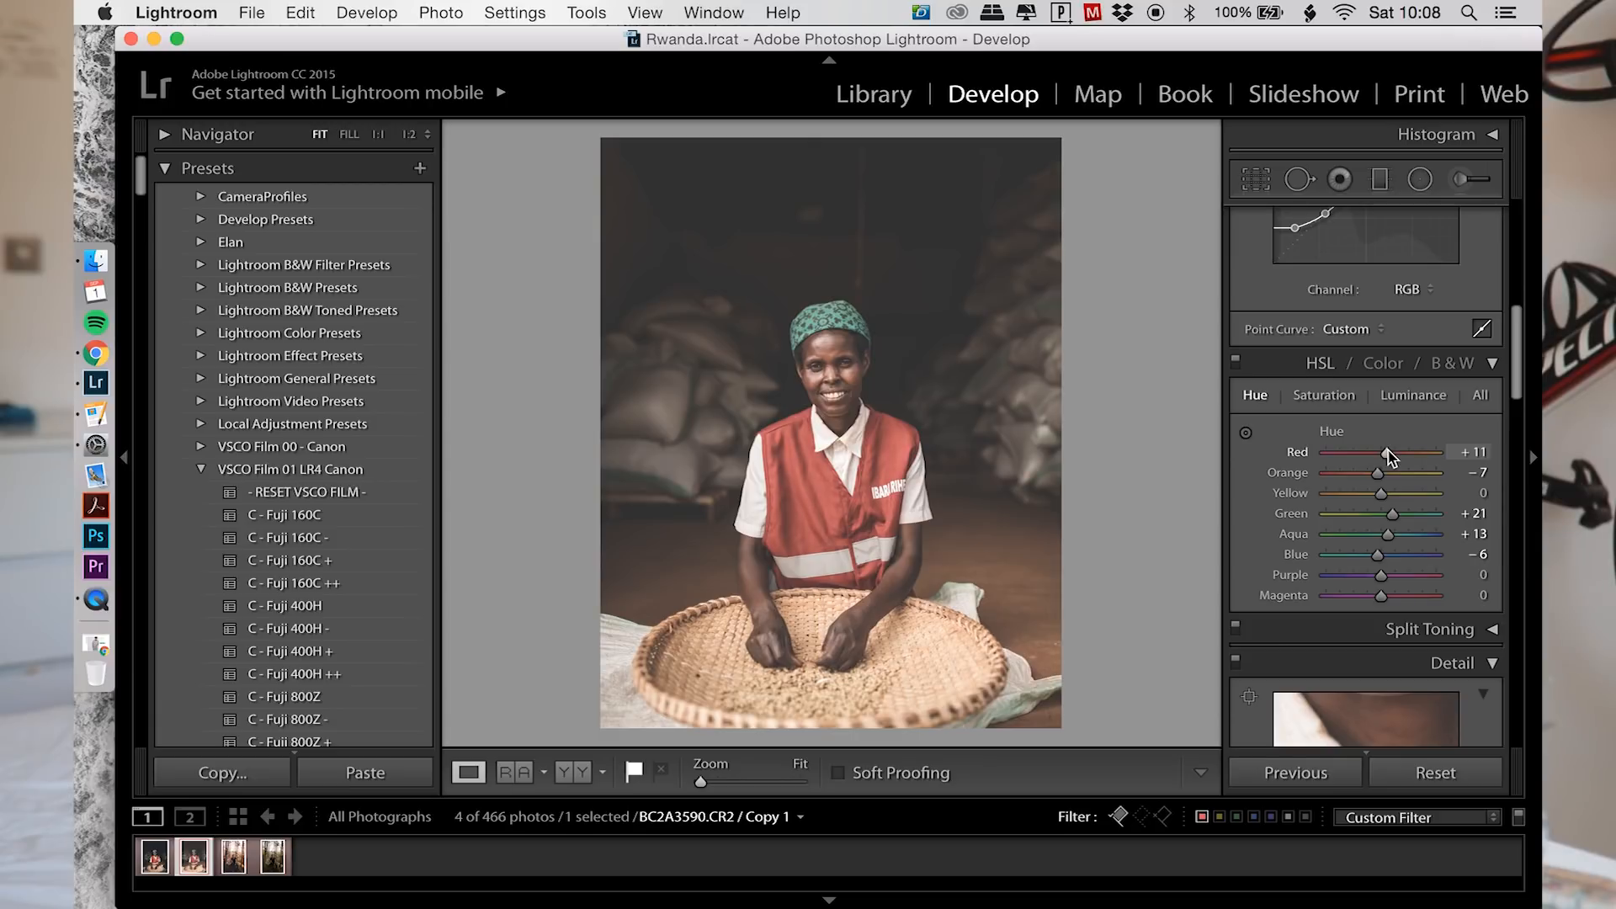
Step: Set the individual colour luminances to Red +16, Orange -21 and Yellow -2
{"action": "left_click", "coordinate": [1392, 398]}
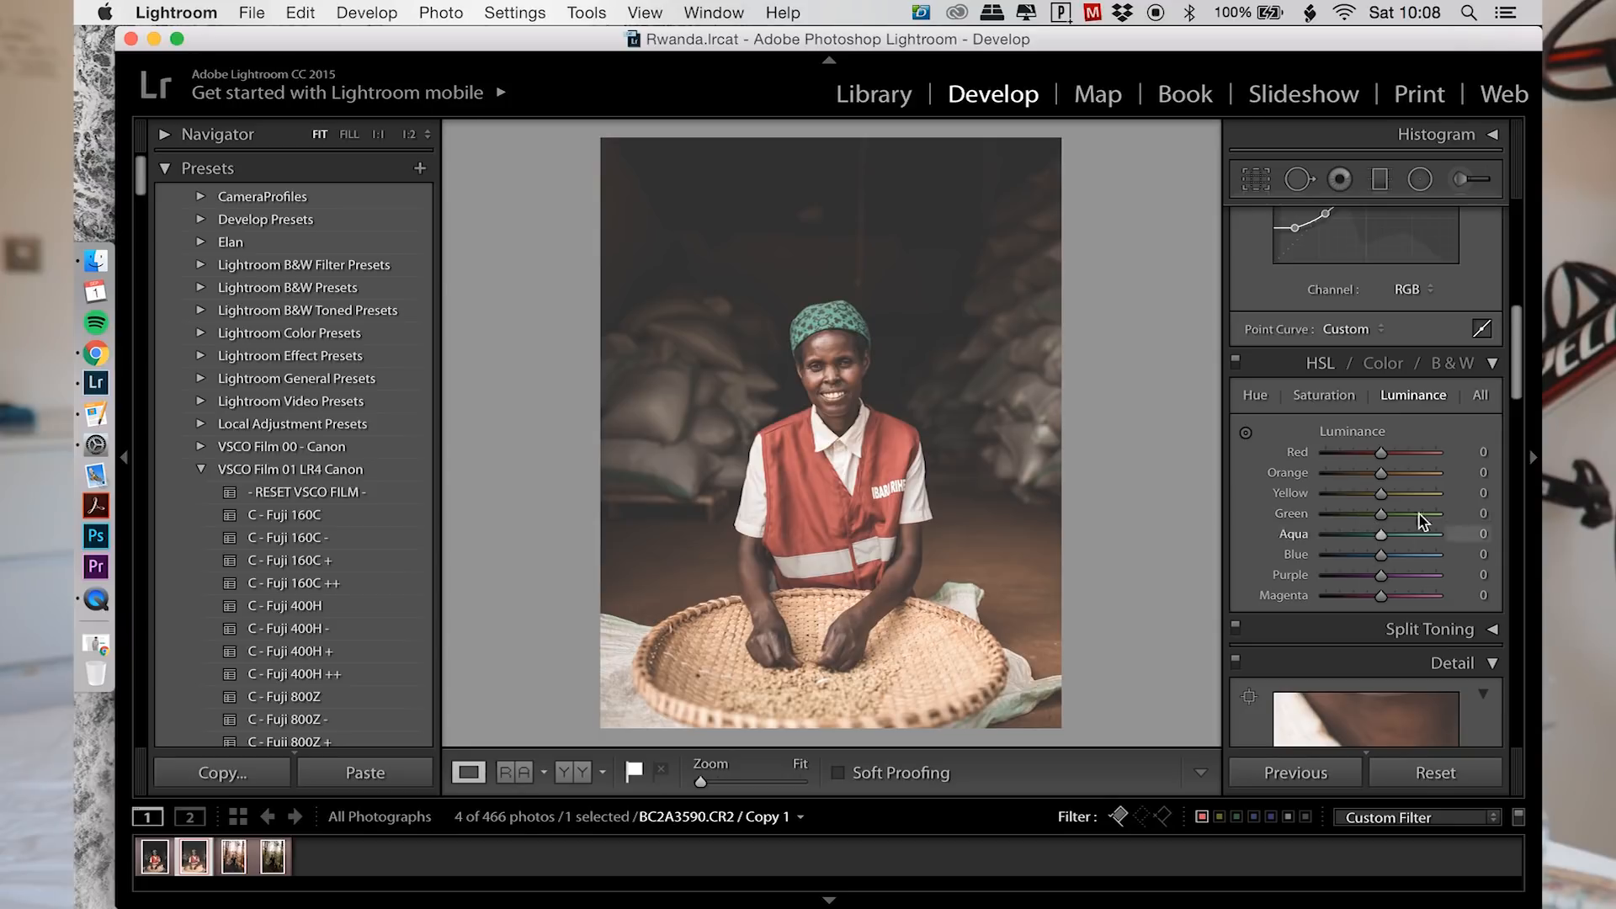
{"action": "left_click_drag", "start_coordinate": [1378, 479], "coordinate": [1370, 478]}
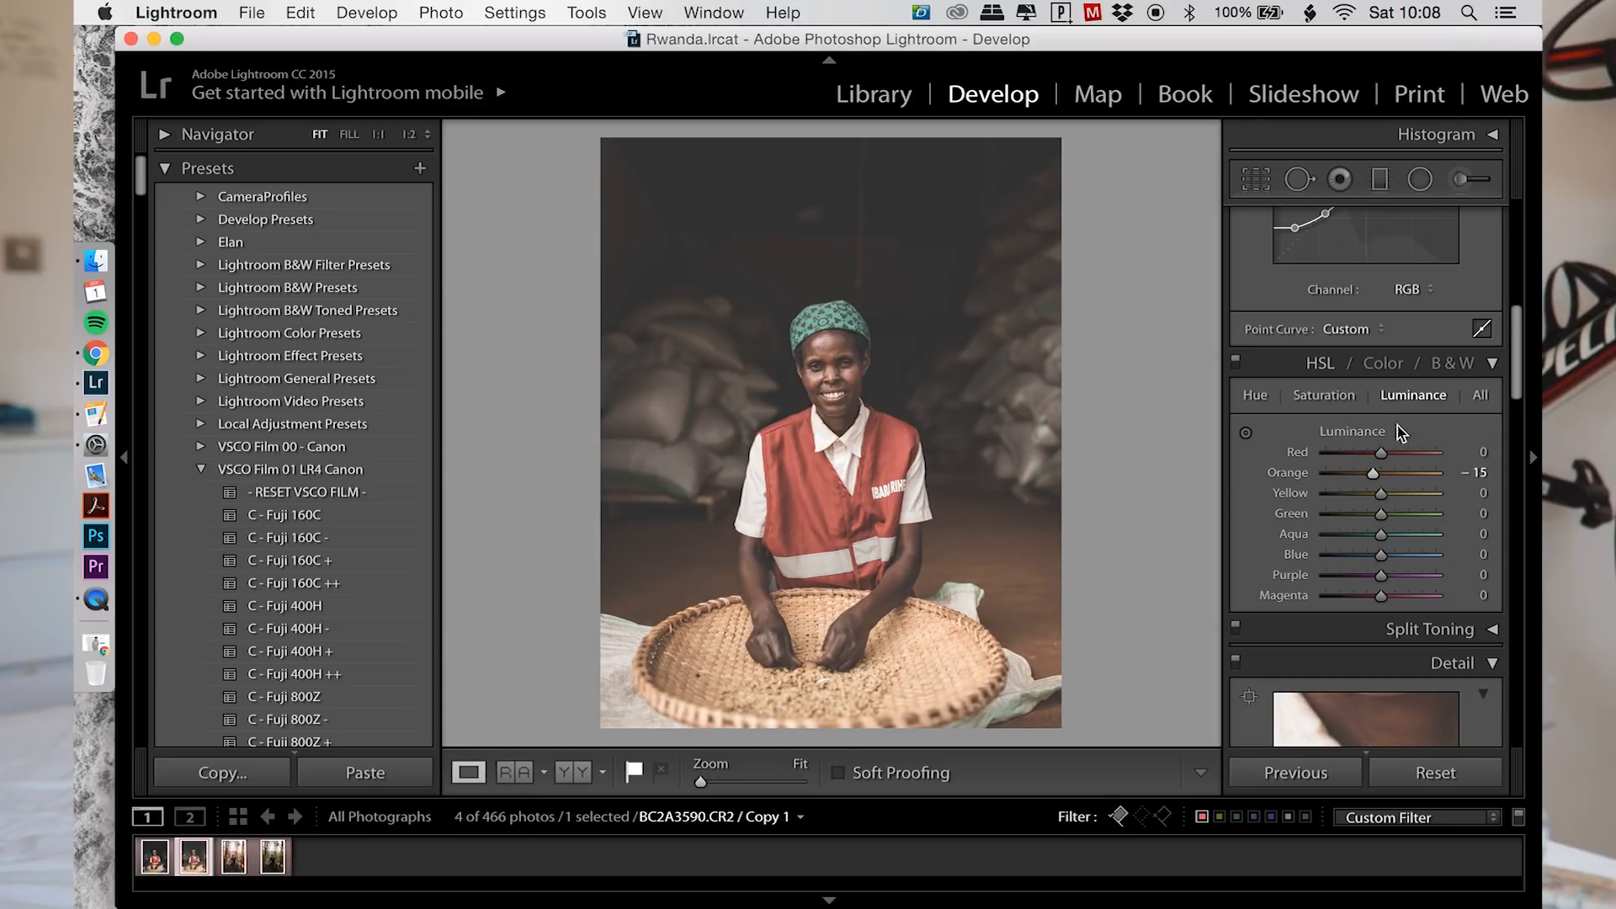
{"action": "mouse_move", "coordinate": [1381, 495]}
{"action": "left_mouse_down"}
{"action": "mouse_move", "coordinate": [1397, 462]}
{"action": "mouse_move", "coordinate": [1370, 475]}
{"action": "left_mouse_up"}
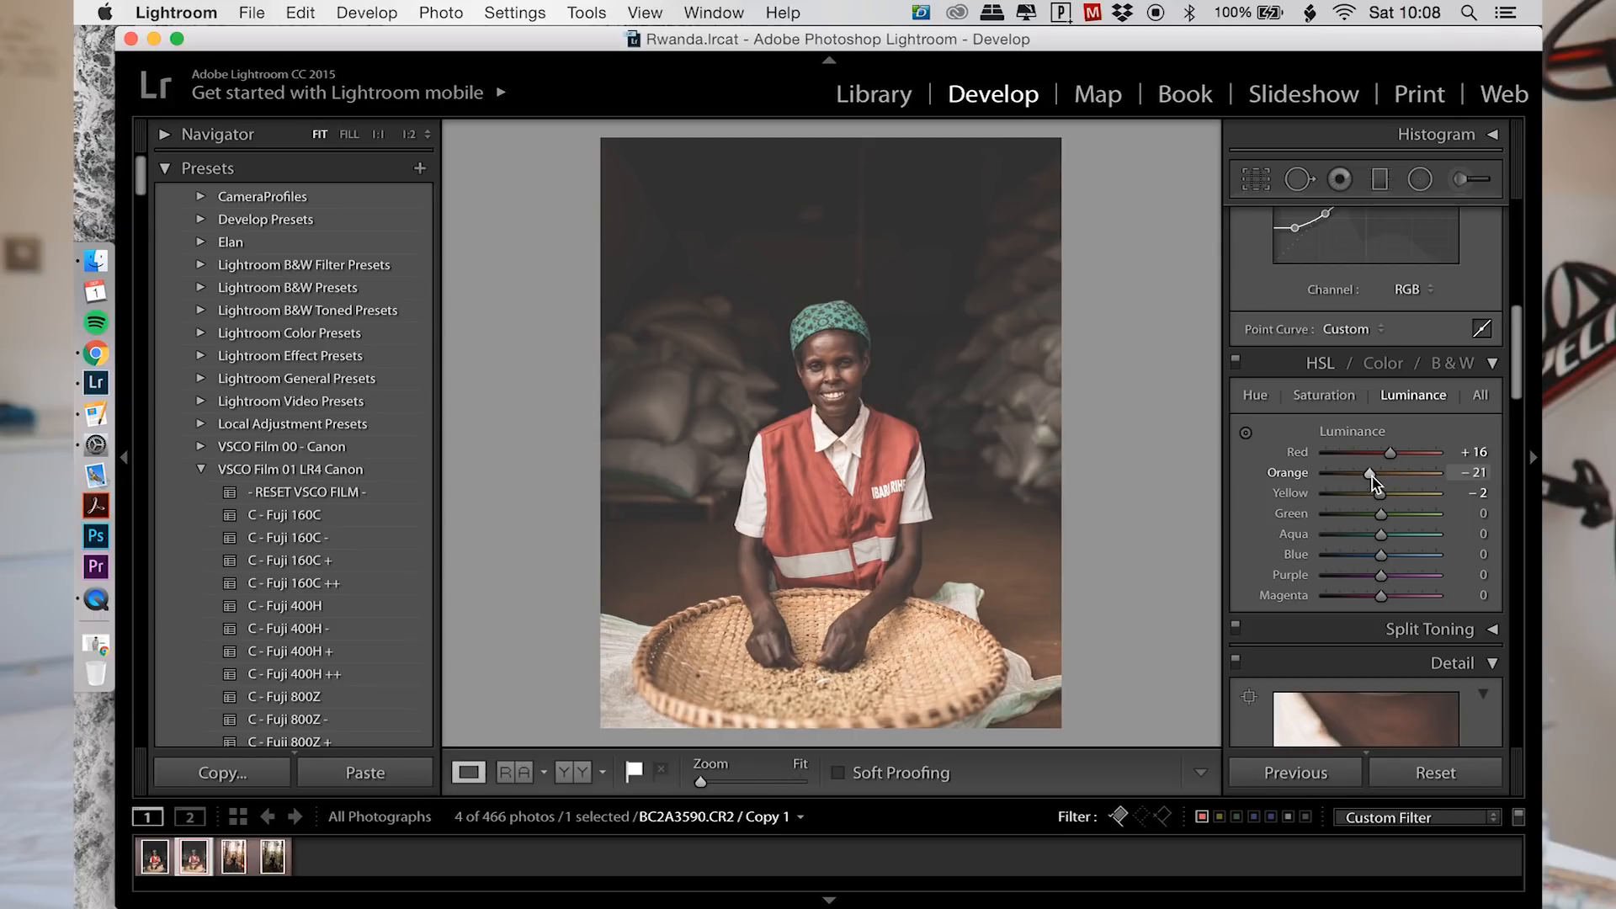
Step: Apply Highlight Priority post-crop vignetting with an amount of -39 and add film grain with an amount of 19
{"action": "left_click_drag", "start_coordinate": [1380, 575], "coordinate": [1388, 520]}
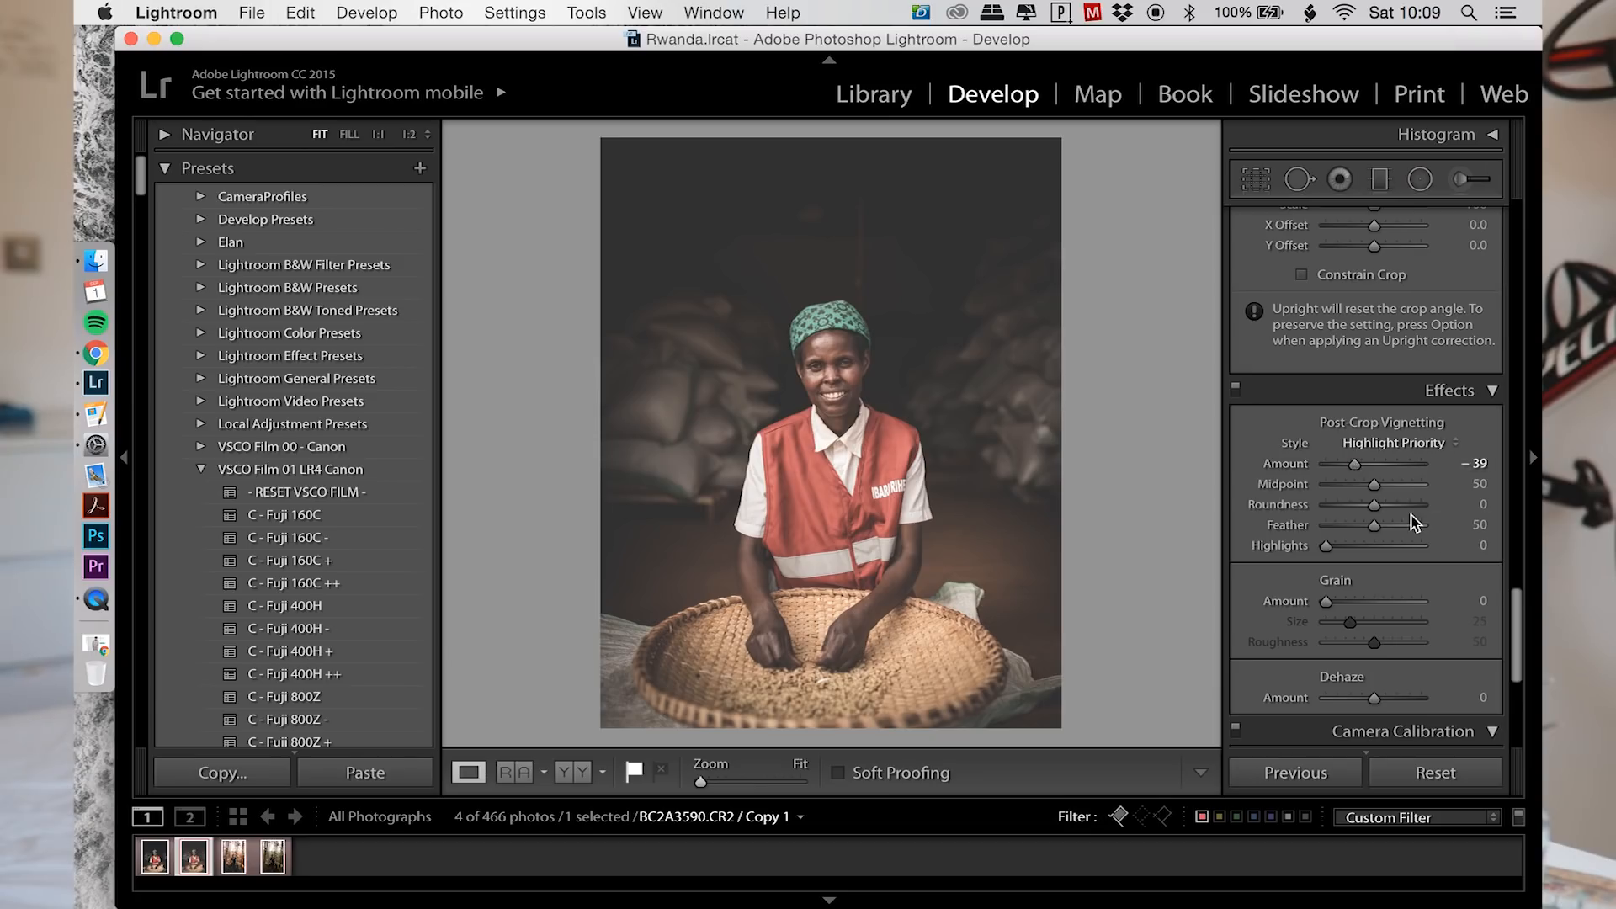
{"action": "scroll", "coordinate": [1356, 446], "scroll_direction": "down", "scroll_amount": 5}
{"action": "left_click", "coordinate": [1345, 408]}
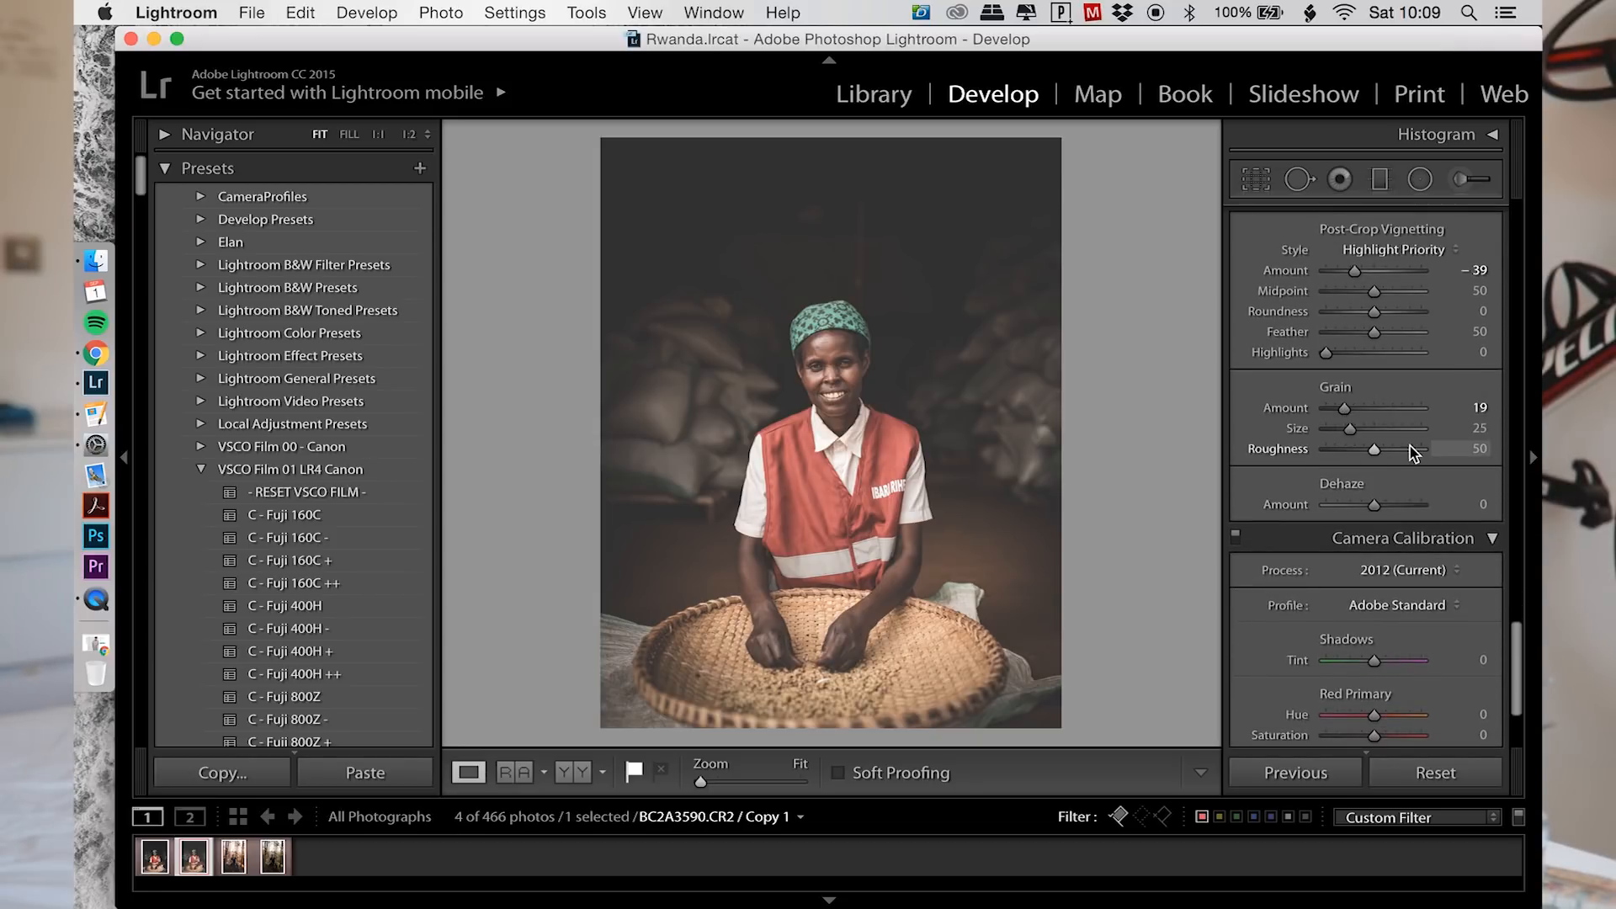
Step: Lower the shadow point of the RGB tone curve slightly to deepen the darks and preview the portrait full screen
{"action": "scroll", "coordinate": [1413, 453], "scroll_direction": "up", "scroll_amount": 20}
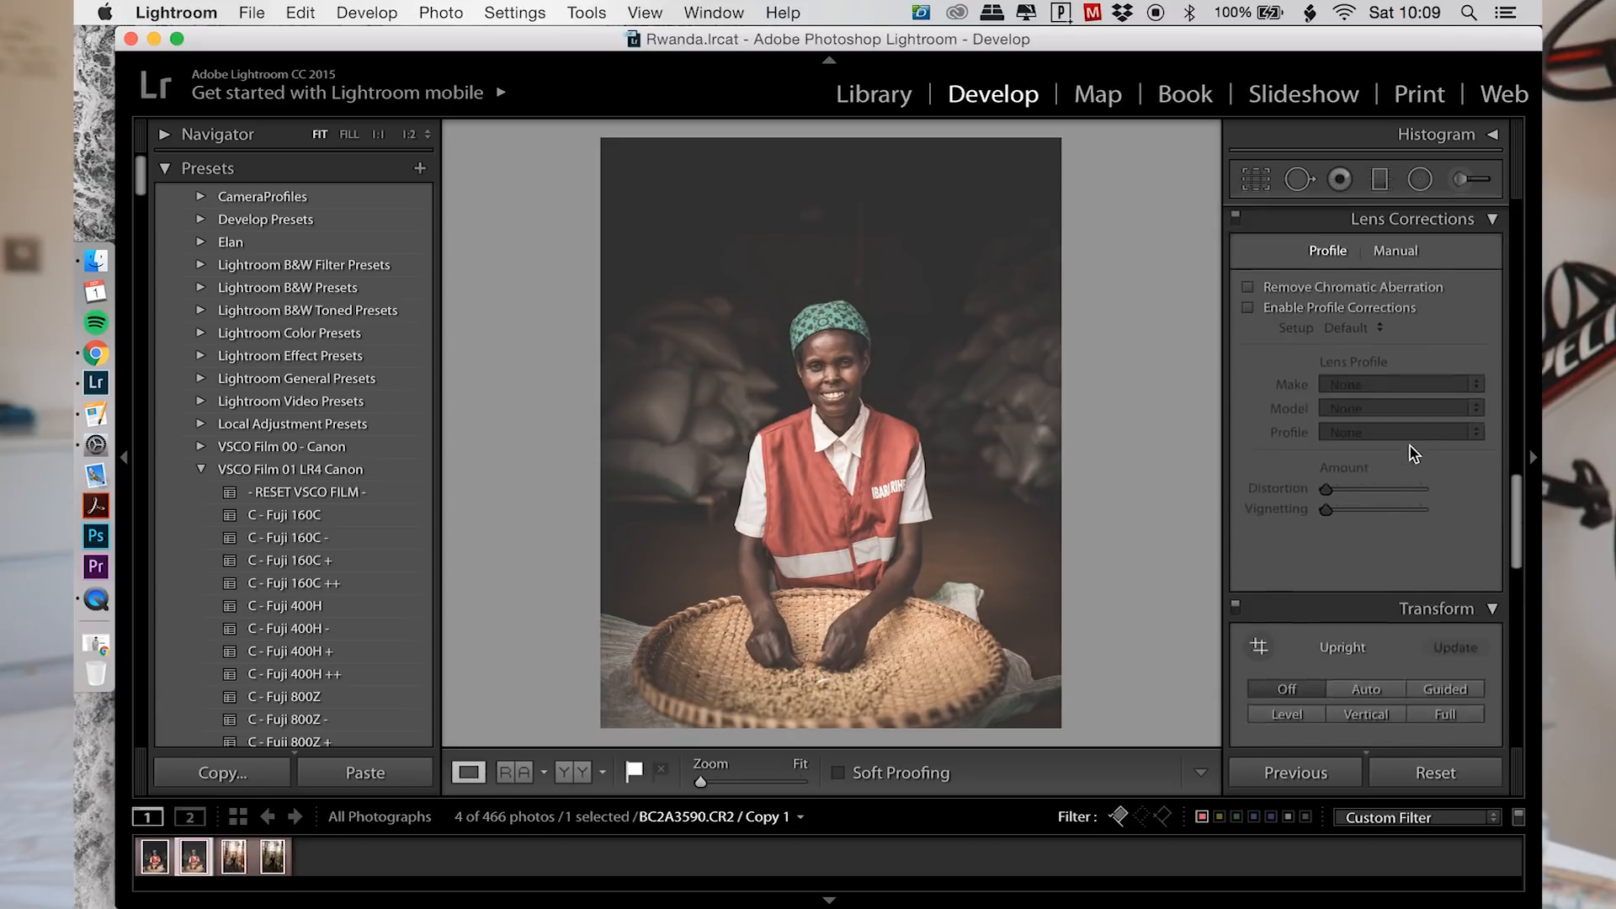
{"action": "scroll", "coordinate": [1413, 453], "scroll_direction": "down", "scroll_amount": 3}
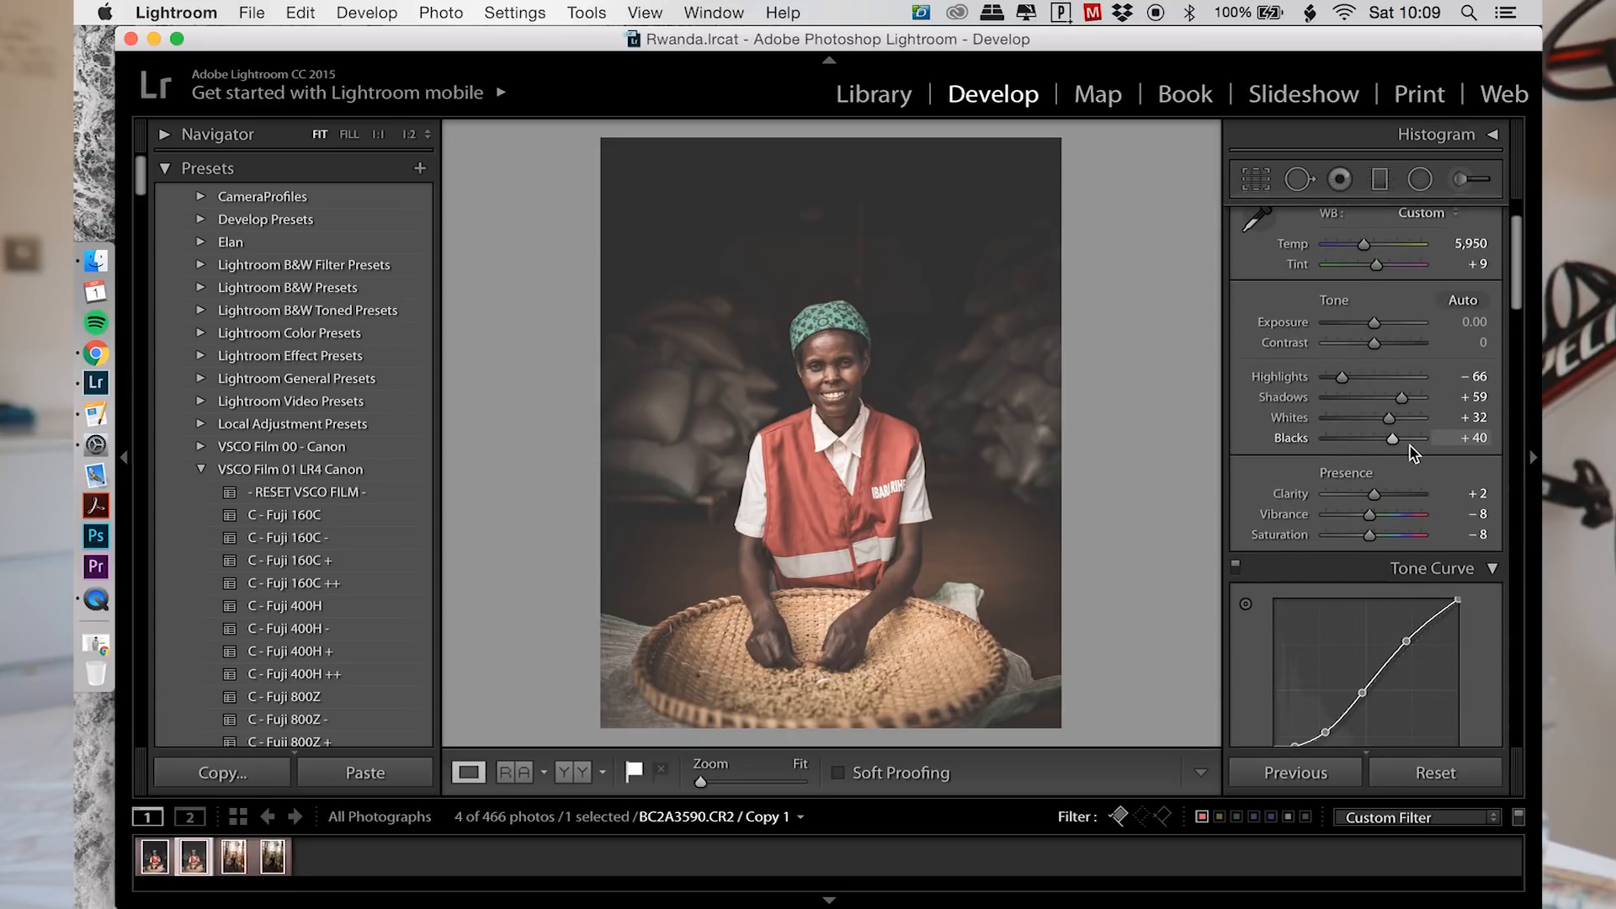
{"action": "scroll", "coordinate": [1316, 633], "scroll_direction": "down", "scroll_amount": 4}
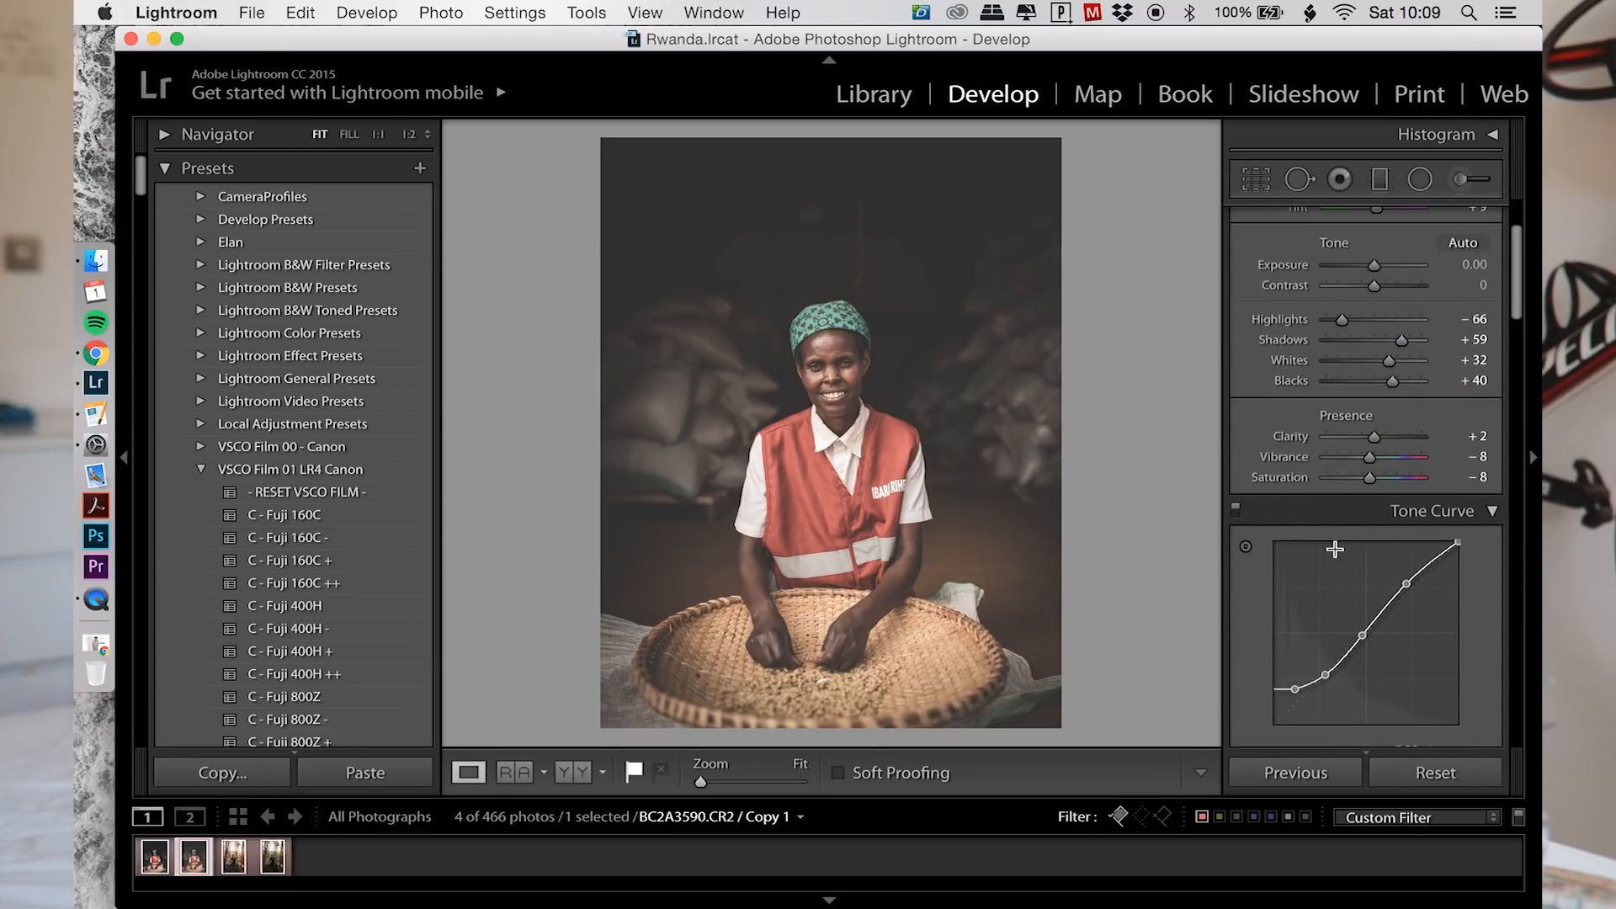
{"action": "left_click_drag", "start_coordinate": [1326, 621], "coordinate": [1324, 628]}
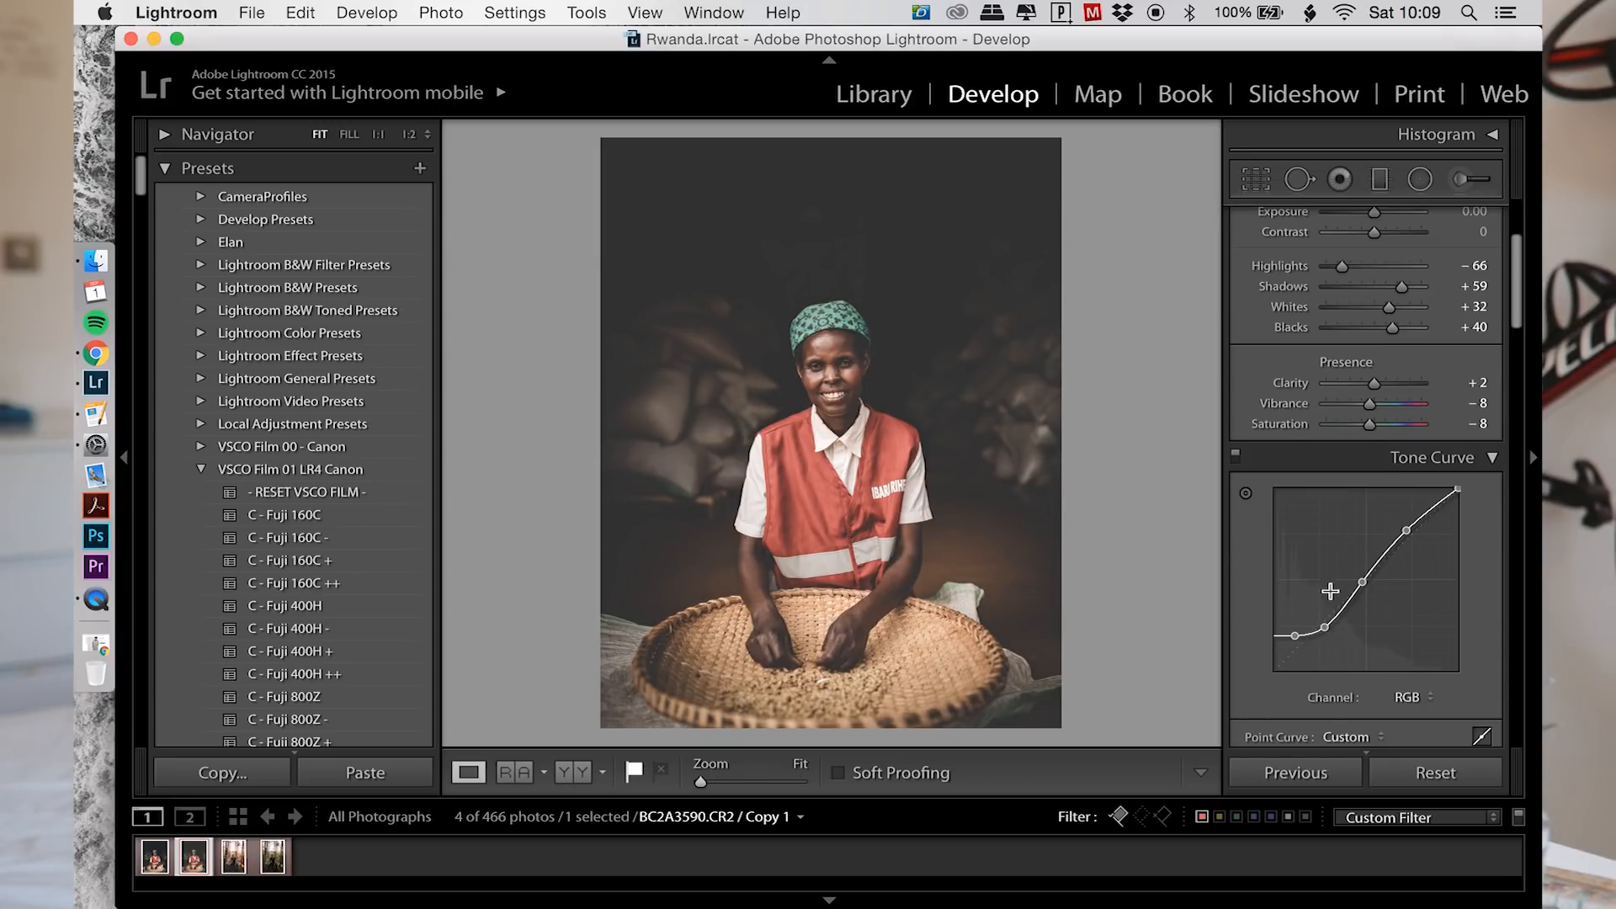
{"action": "key", "text": "f"}
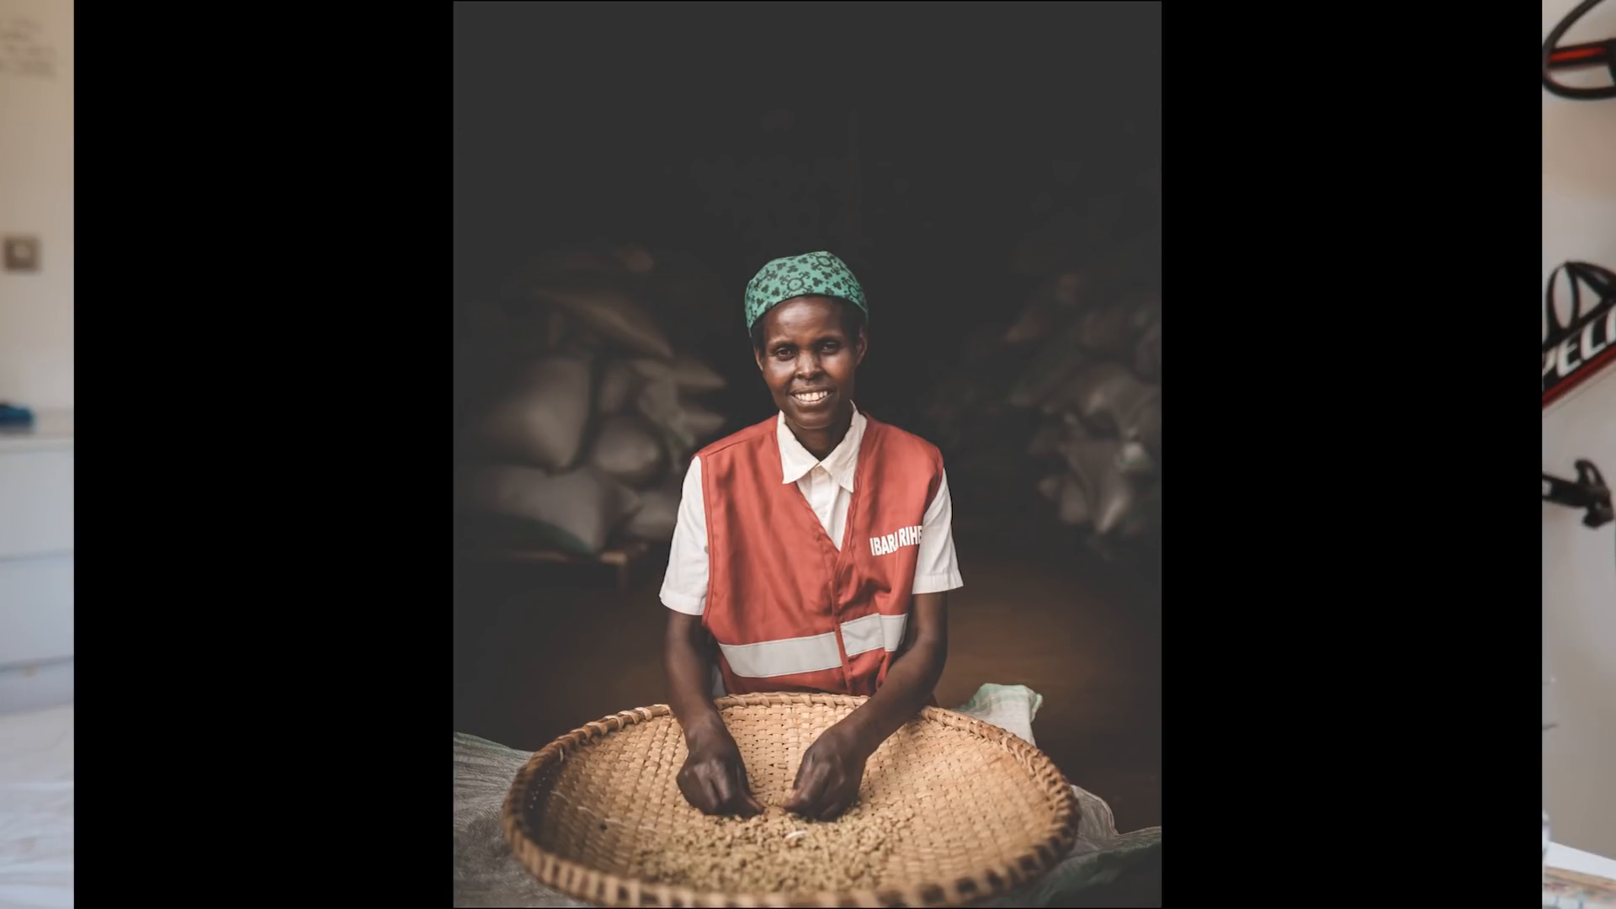
{"action": "key", "text": "f"}
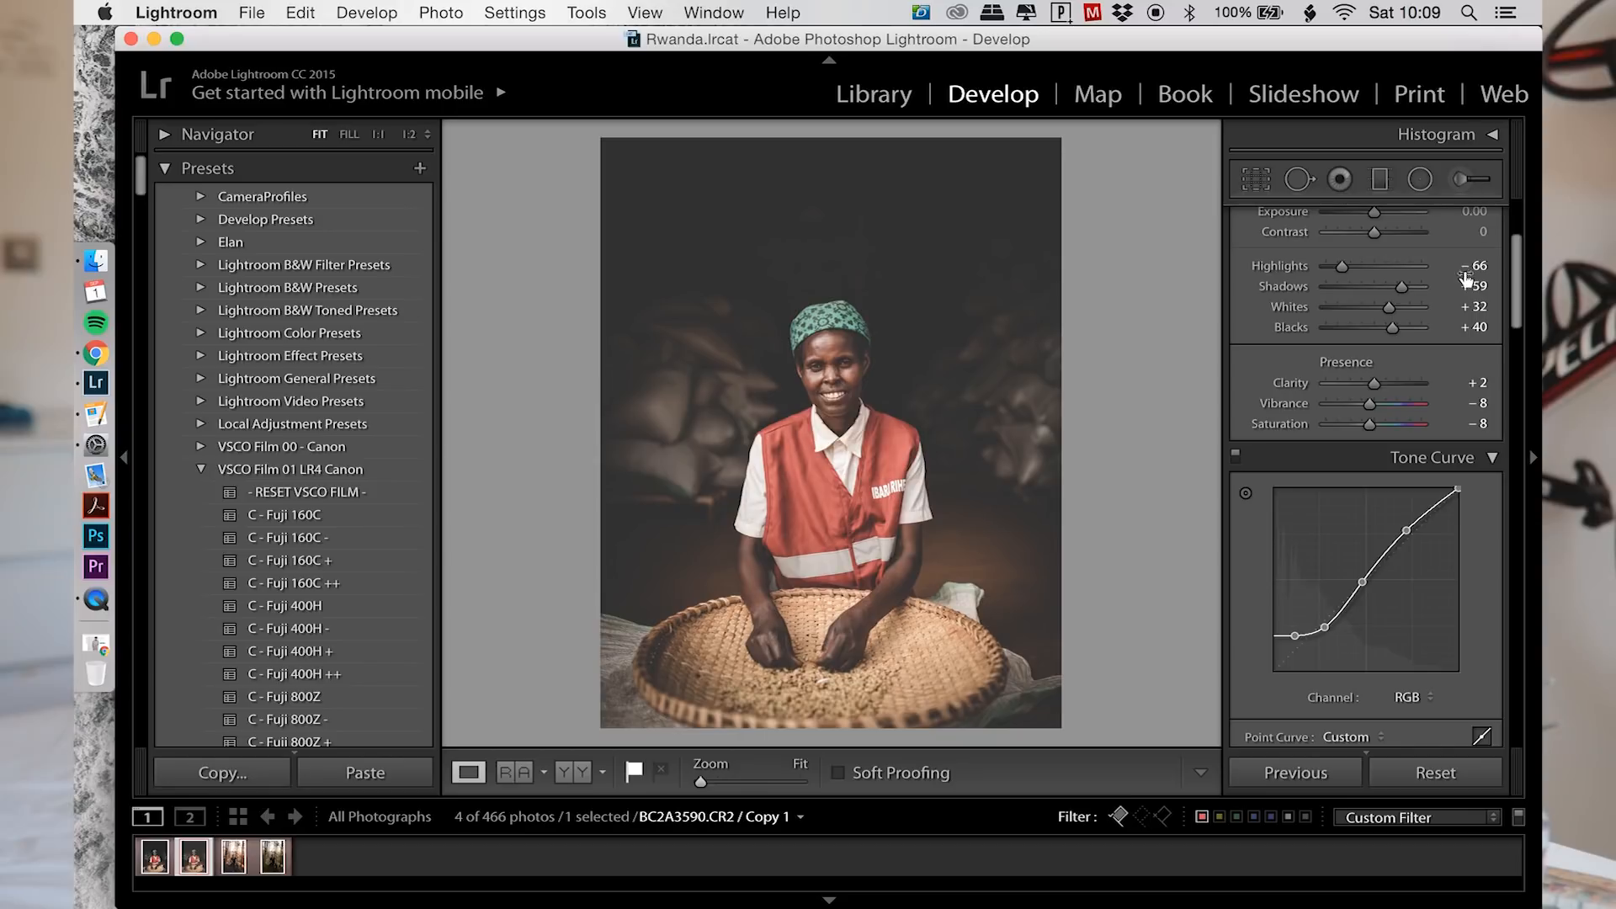
Step: Activate the Adjustment Brush and reset its exposure, highlights, shadows, whites and blacks to 0
{"action": "left_click", "coordinate": [1467, 182]}
{"action": "left_click", "coordinate": [1467, 331]}
{"action": "type", "text": "0"}
{"action": "left_click", "coordinate": [1452, 373]}
{"action": "type", "text": "0"}
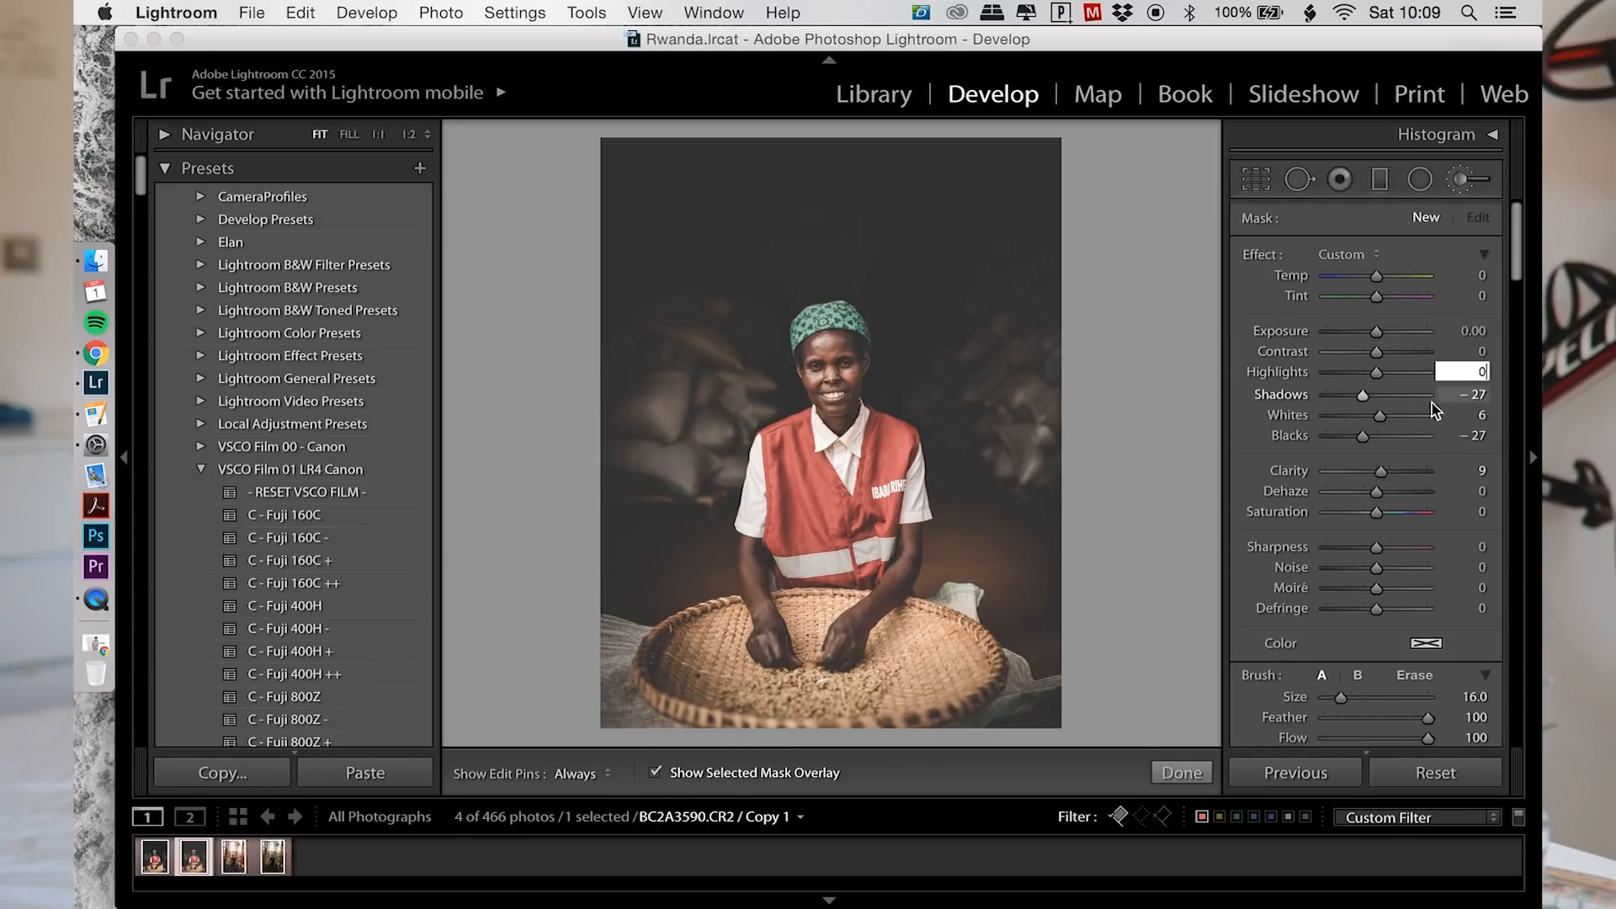
{"action": "left_click", "coordinate": [1464, 415]}
{"action": "type", "text": "0"}
{"action": "left_click", "coordinate": [1459, 432]}
{"action": "type", "text": "0"}
{"action": "left_click", "coordinate": [1462, 395]}
{"action": "type", "text": "0"}
Step: Set the brush effect to Highlights 16, Whites 18, Clarity 4 and Sharpness 11, and hide the edit pins
{"action": "left_click", "coordinate": [1385, 372]}
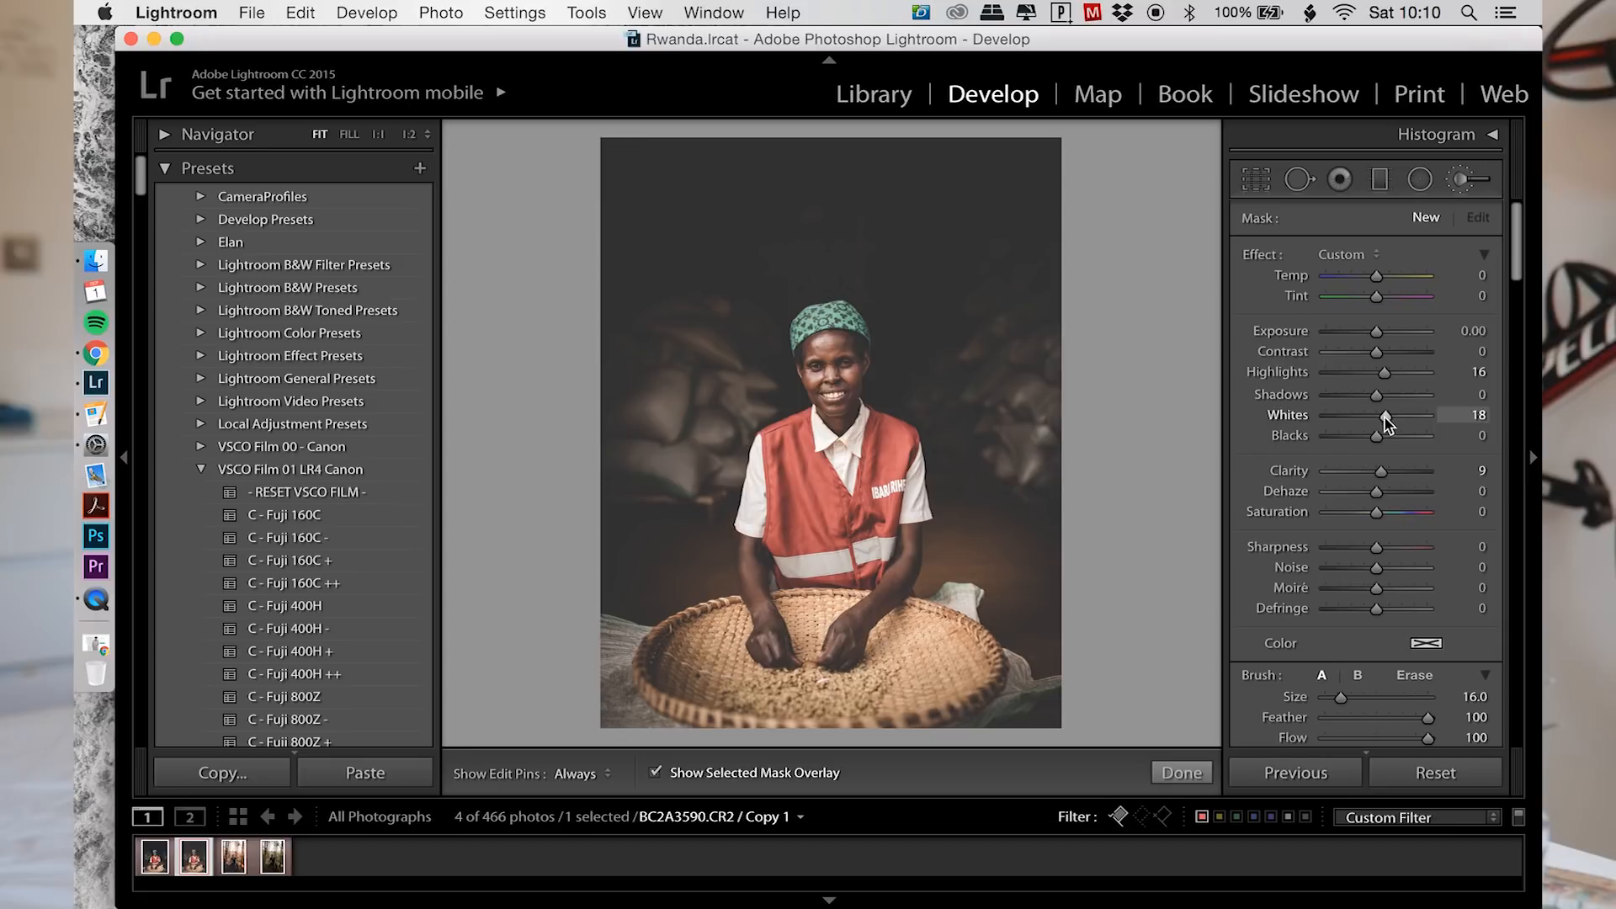
{"action": "left_click", "coordinate": [1382, 547]}
{"action": "key", "text": "h"}
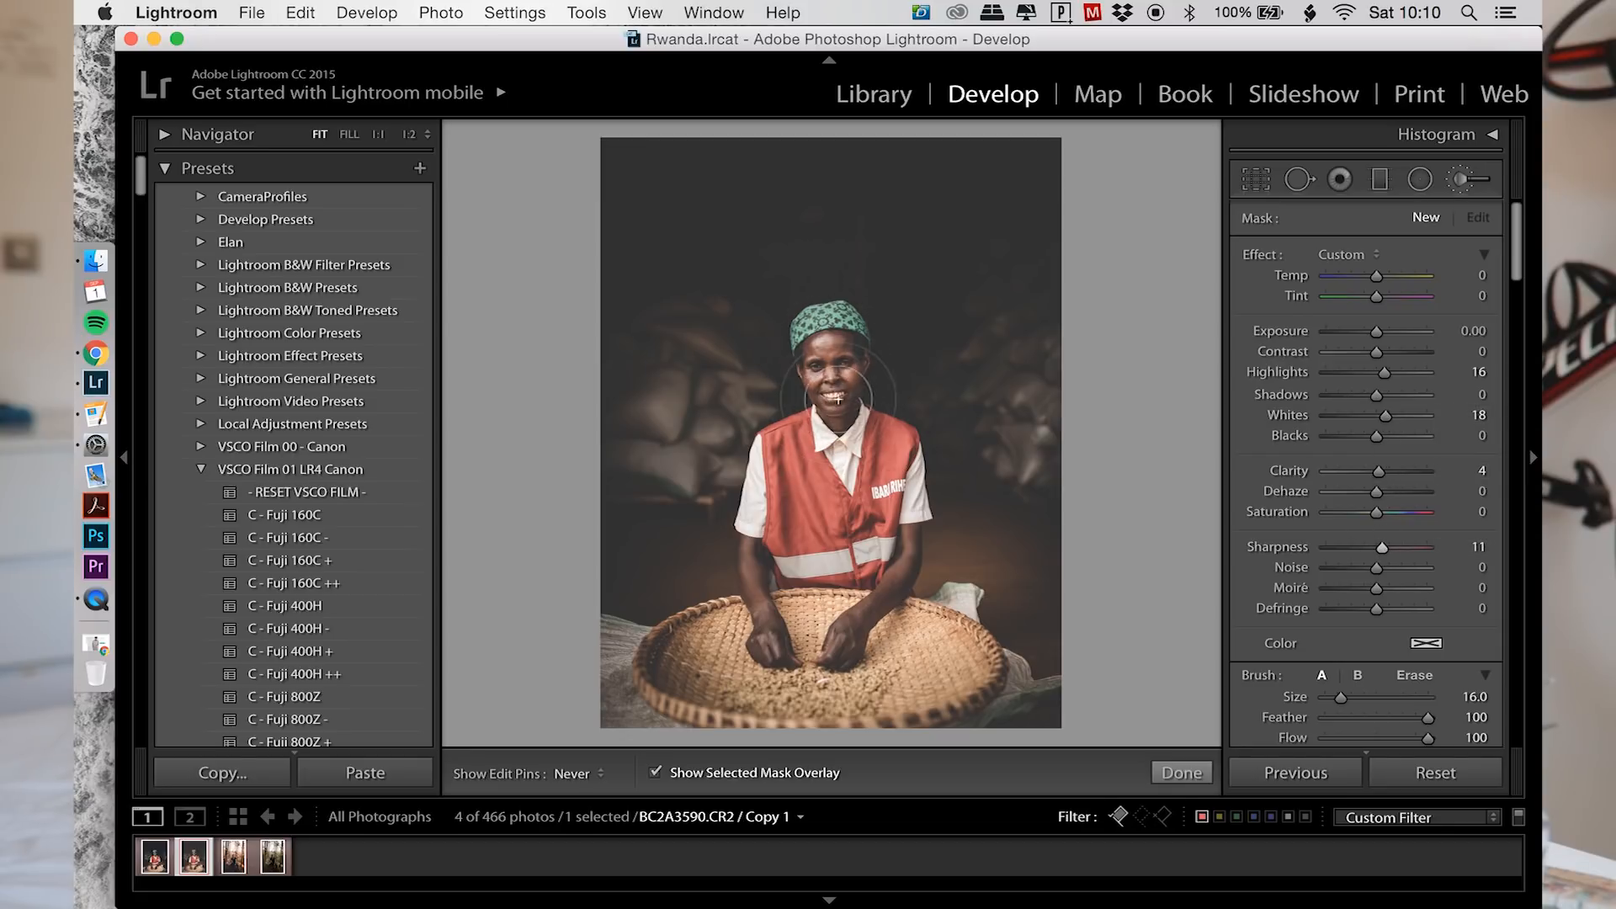
Step: Paint the brush adjustment over the woman's face and forearms, close the tool and preview the photo full screen
{"action": "key", "text": "h"}
{"action": "left_click", "coordinate": [829, 406]}
{"action": "mouse_move", "coordinate": [773, 577]}
{"action": "left_mouse_down"}
{"action": "mouse_move", "coordinate": [780, 648]}
{"action": "mouse_move", "coordinate": [827, 653]}
{"action": "mouse_move", "coordinate": [831, 607]}
{"action": "mouse_move", "coordinate": [908, 571]}
{"action": "left_mouse_up"}
{"action": "key", "text": "h"}
{"action": "key", "text": "h"}
{"action": "left_click", "coordinate": [831, 369]}
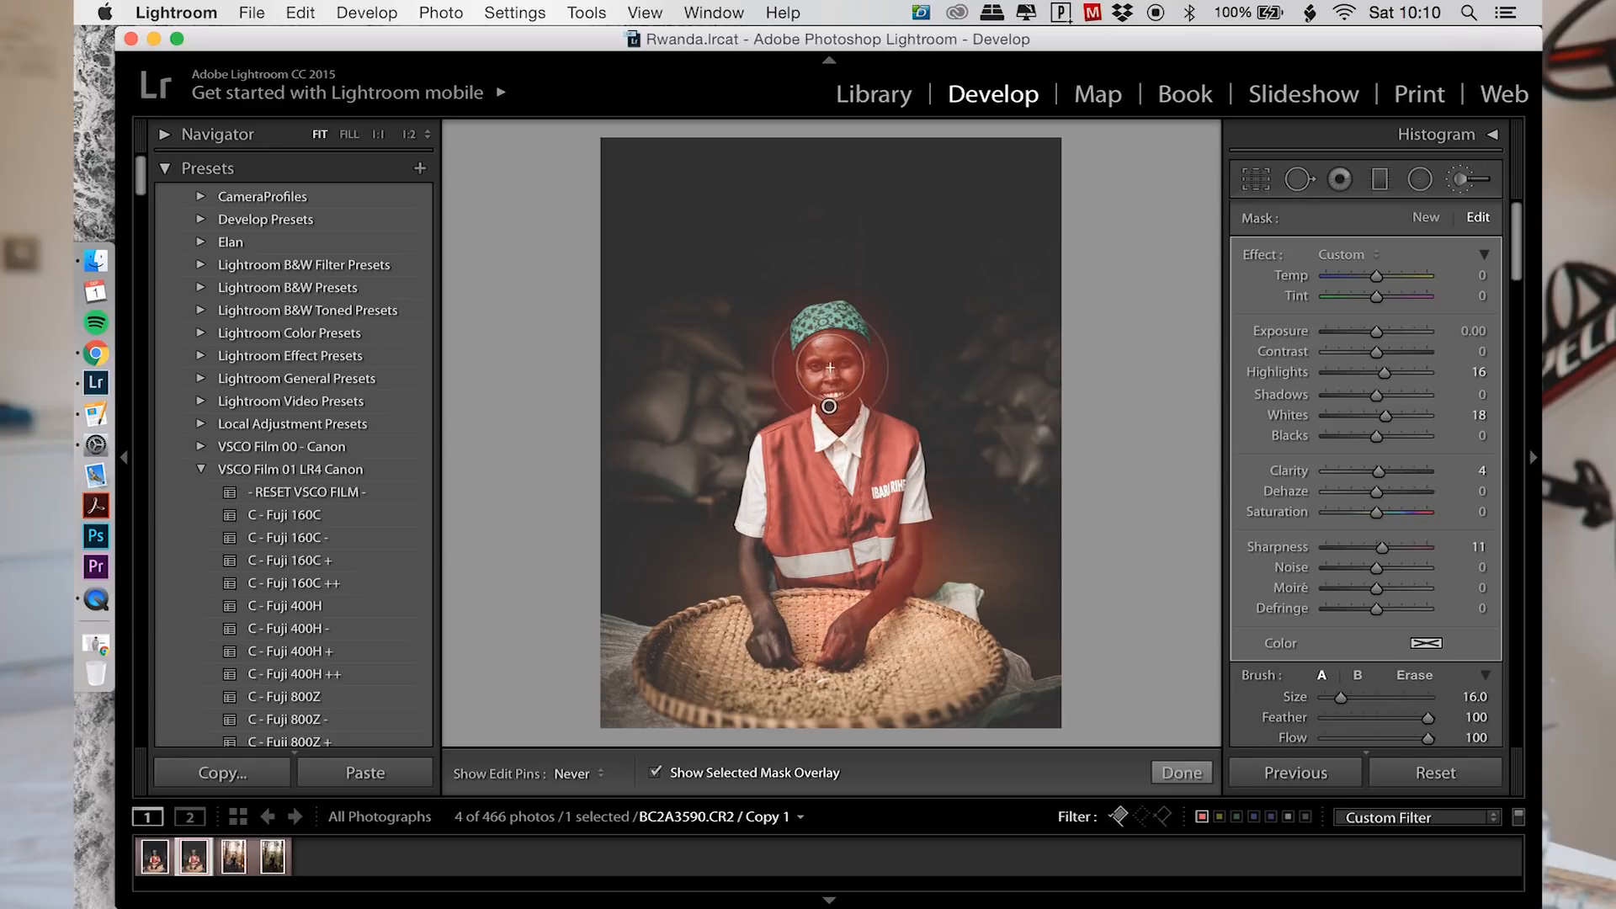
{"action": "key", "text": "Return"}
{"action": "left_click", "coordinate": [1257, 179]}
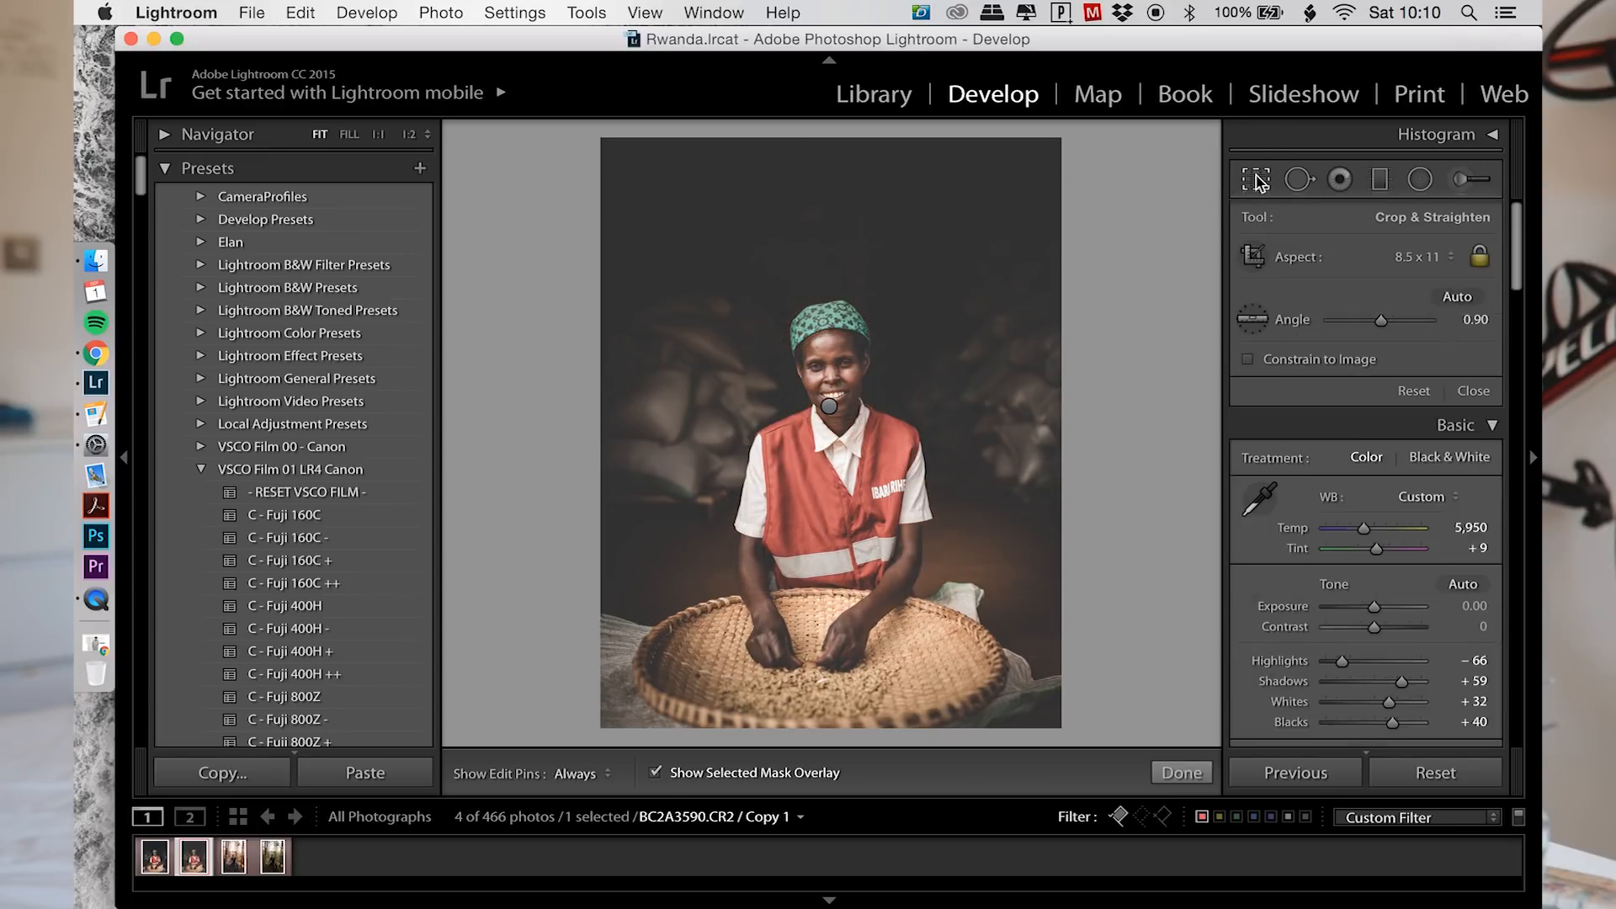
{"action": "left_click", "coordinate": [1257, 179]}
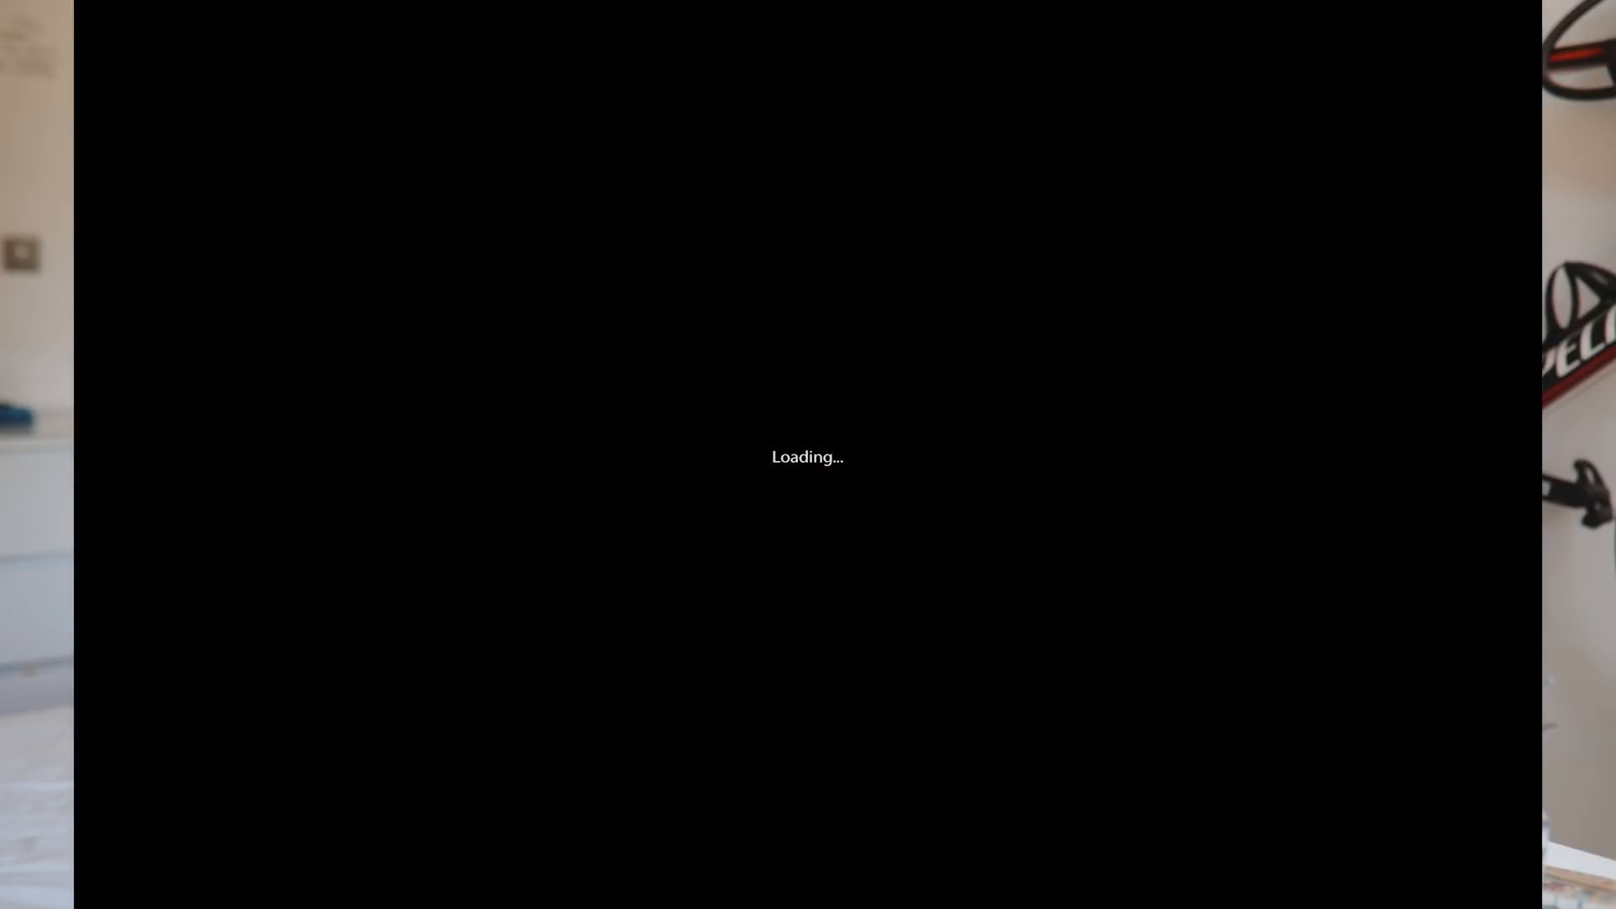
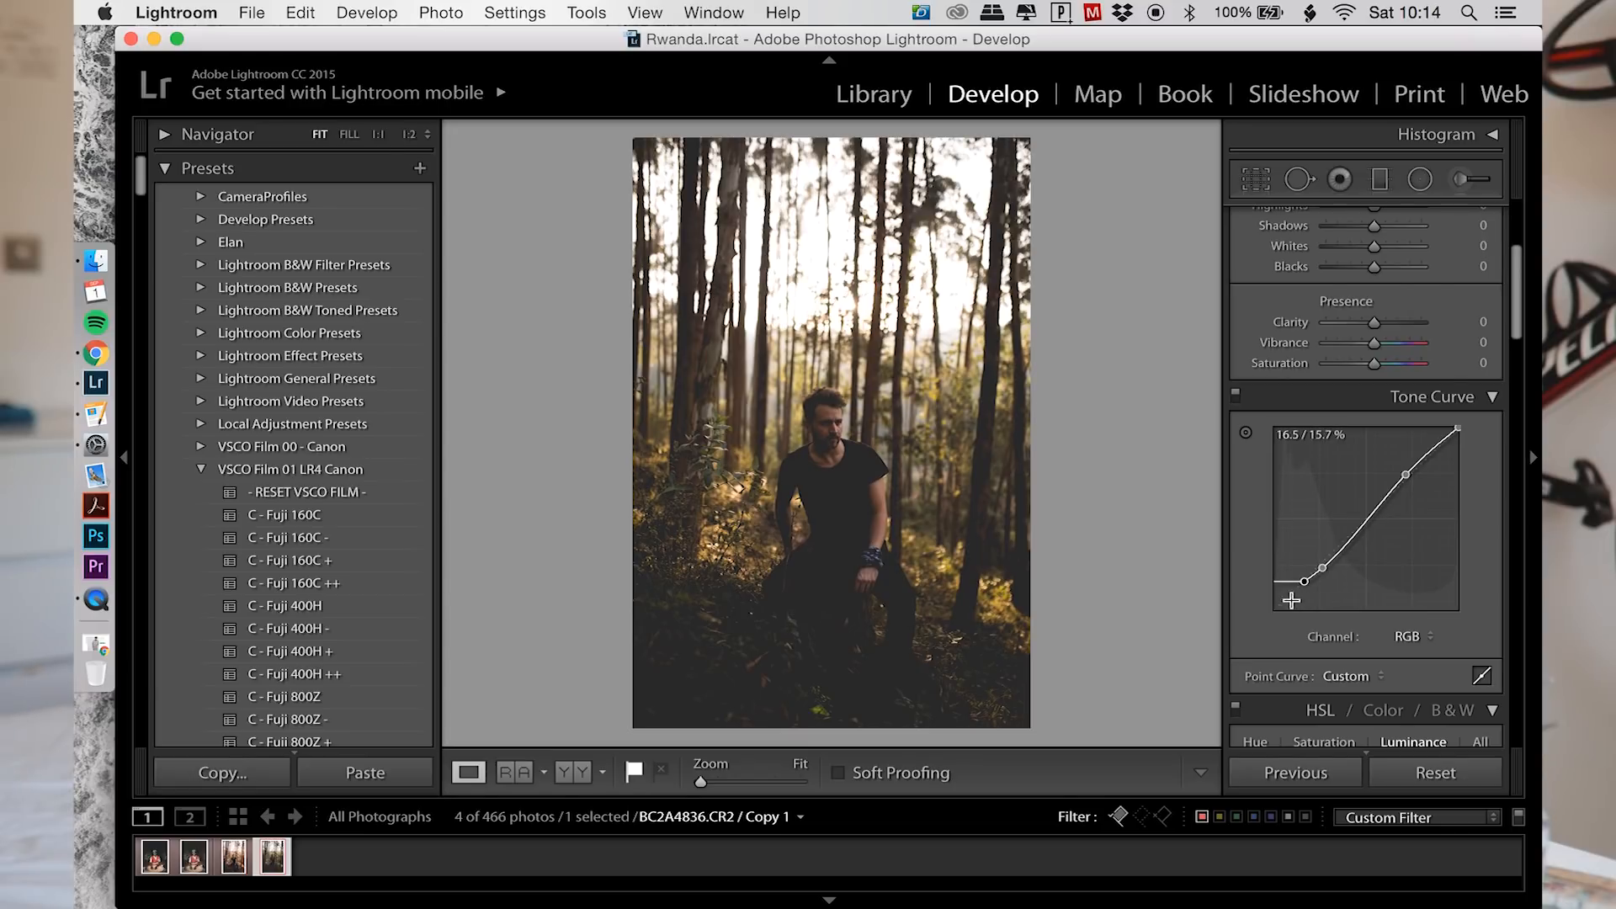
Step: Fine-tune the two lowest RGB tone curve points of the forest portrait, with the second near 26.3 / 23.1 %
{"action": "mouse_move", "coordinate": [1304, 582]}
{"action": "left_mouse_down"}
{"action": "mouse_move", "coordinate": [1285, 585]}
{"action": "mouse_move", "coordinate": [1301, 581]}
{"action": "left_mouse_up"}
{"action": "left_click", "coordinate": [1324, 570]}
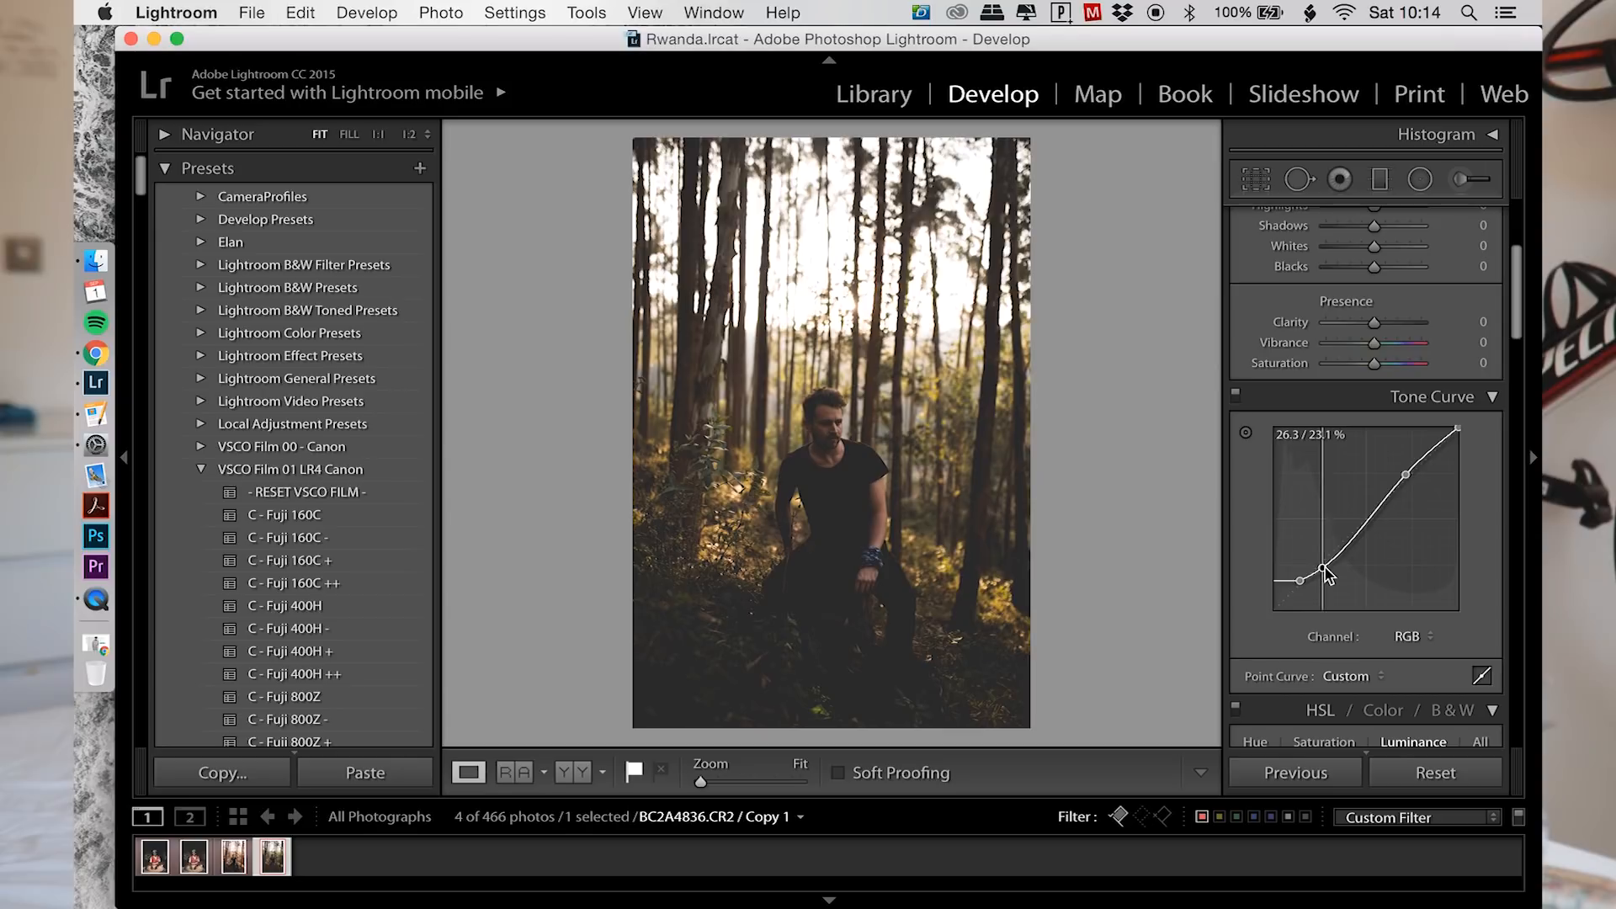
Step: Set the forest portrait's basic tones to Highlights -52, Shadows +49, Whites -45 and Blacks +45
{"action": "scroll", "coordinate": [1356, 572], "scroll_direction": "up", "scroll_amount": 2}
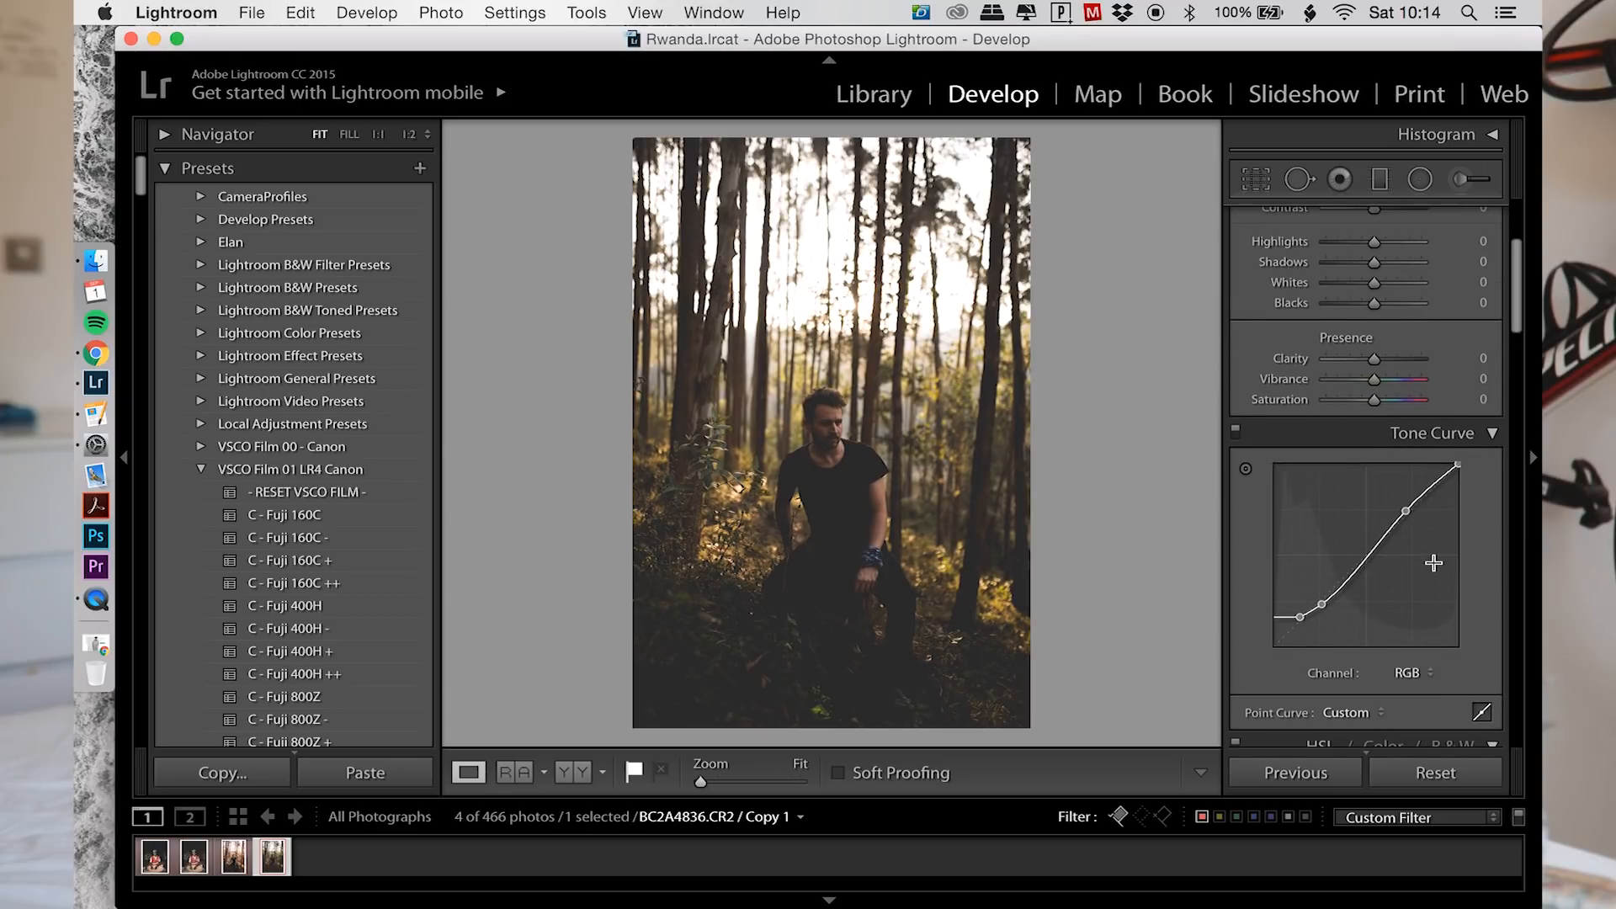
{"action": "scroll", "coordinate": [1435, 562], "scroll_direction": "up", "scroll_amount": 10}
{"action": "left_click_drag", "start_coordinate": [1350, 462], "coordinate": [1350, 459]}
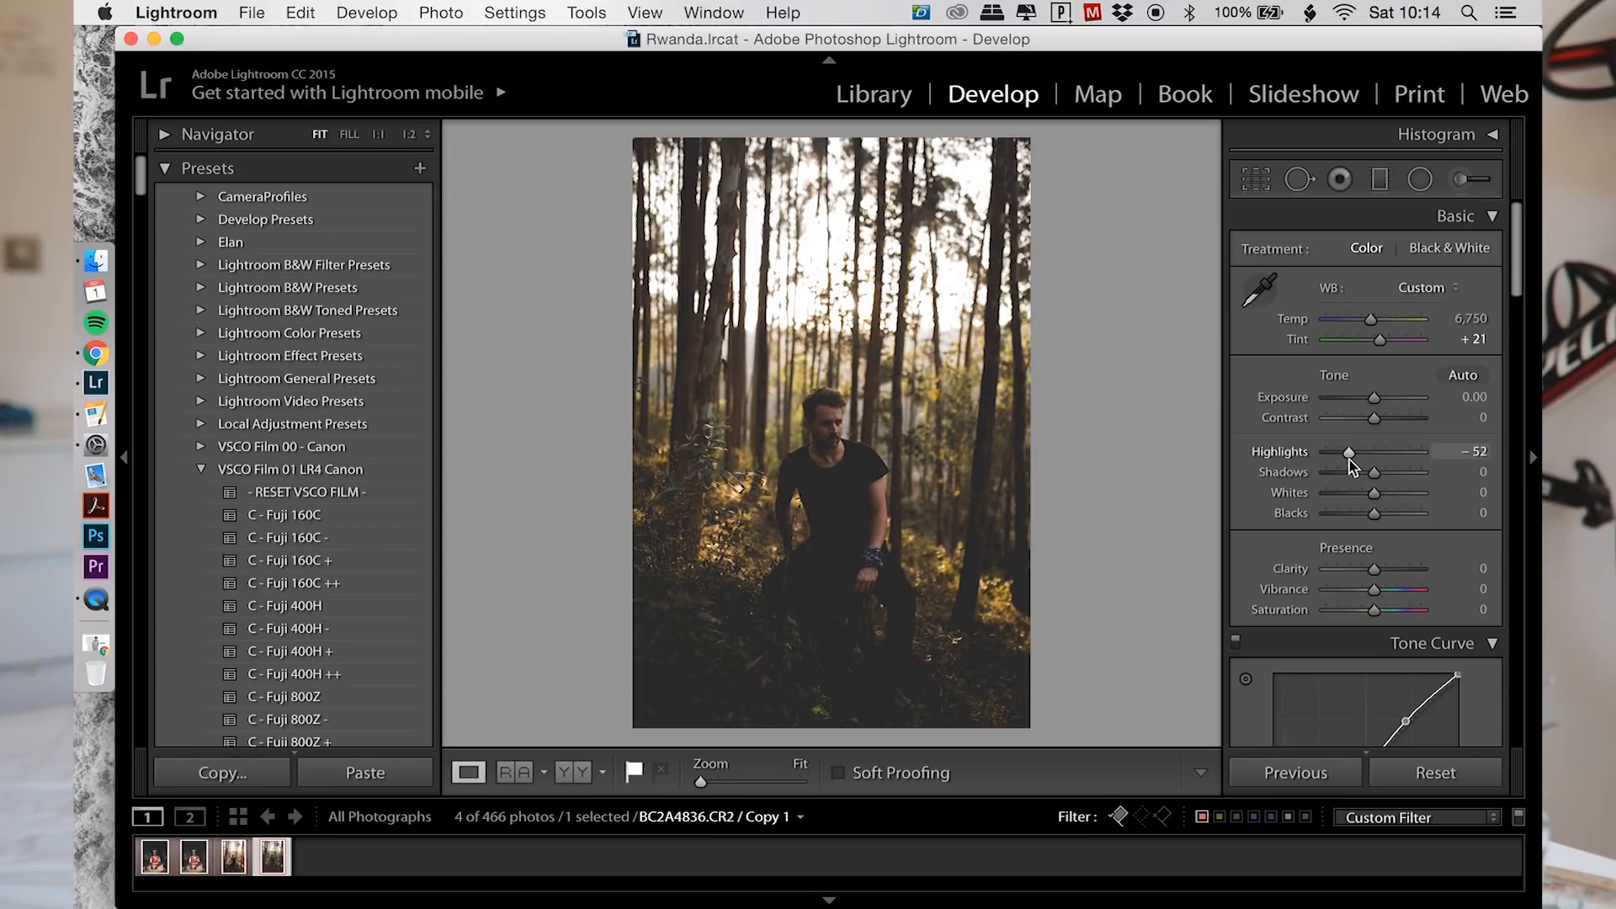
{"action": "left_click", "coordinate": [1399, 474]}
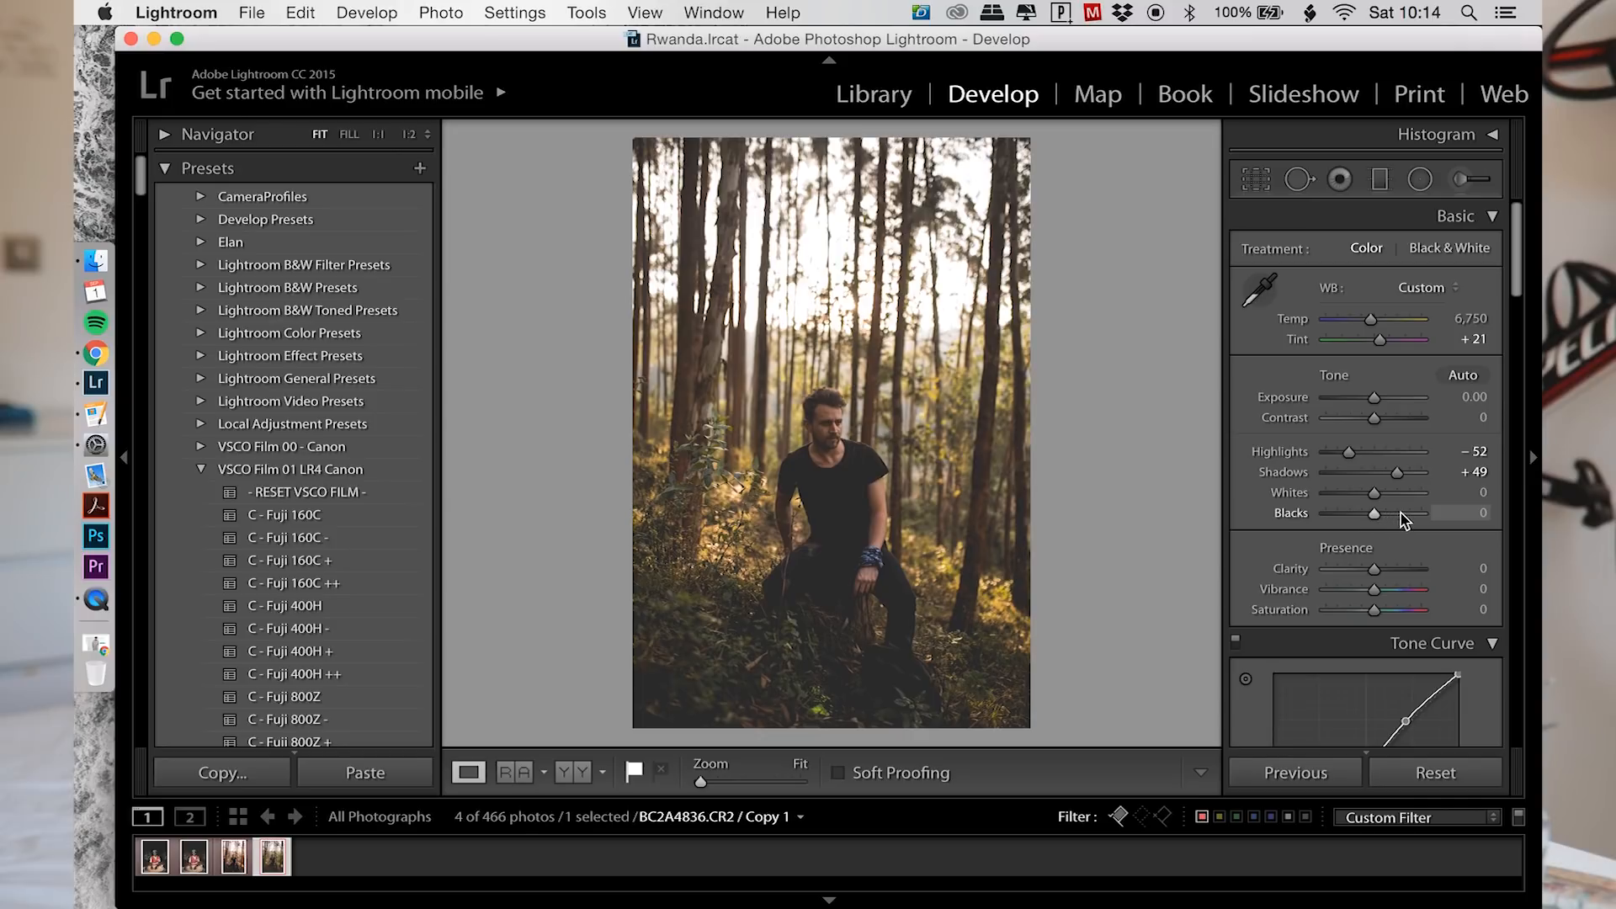
{"action": "left_click", "coordinate": [1401, 515]}
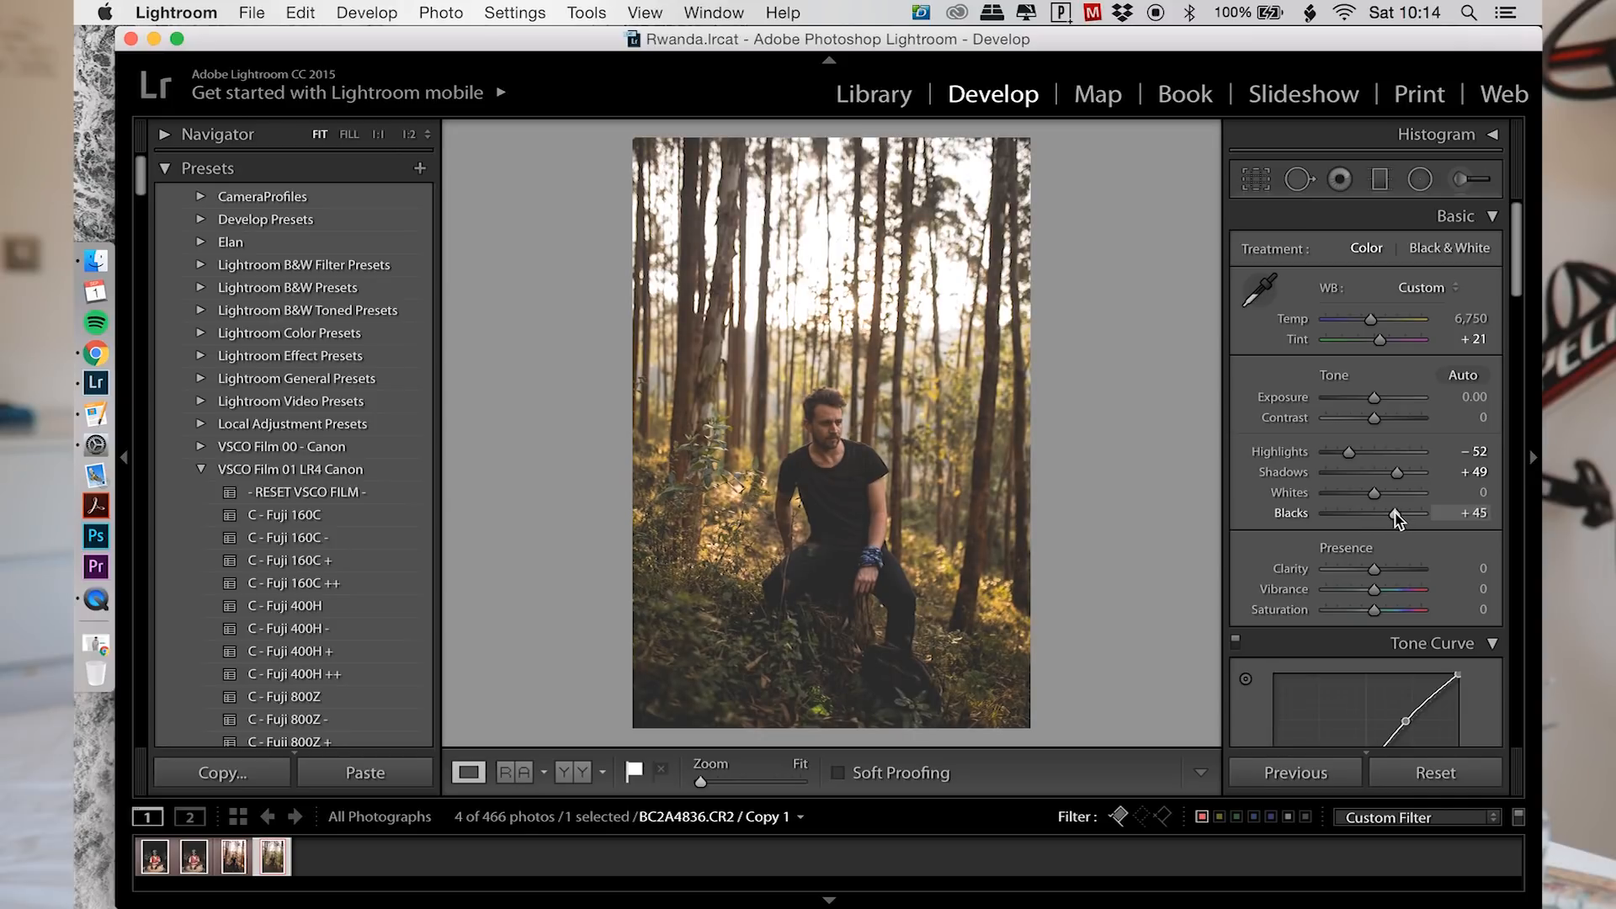
{"action": "mouse_move", "coordinate": [1352, 496]}
{"action": "left_mouse_down"}
{"action": "mouse_move", "coordinate": [1379, 497]}
{"action": "mouse_move", "coordinate": [1352, 502]}
{"action": "left_mouse_up"}
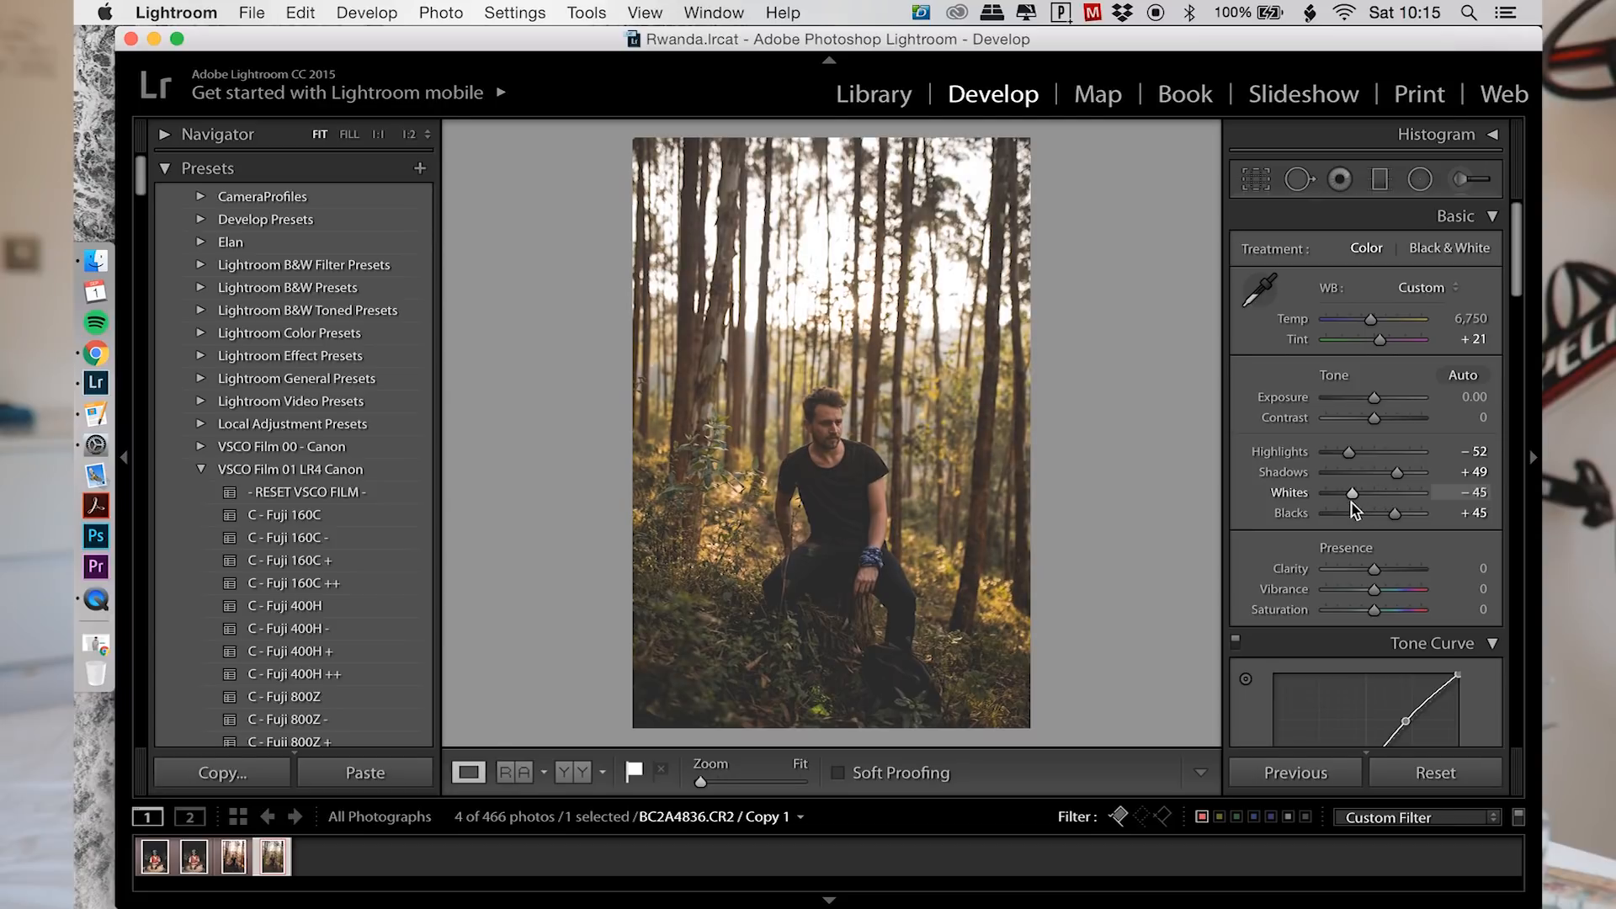
Step: Set the photo's presence values to Clarity +4, Vibrance -18 and Saturation -8
{"action": "left_click", "coordinate": [1433, 570]}
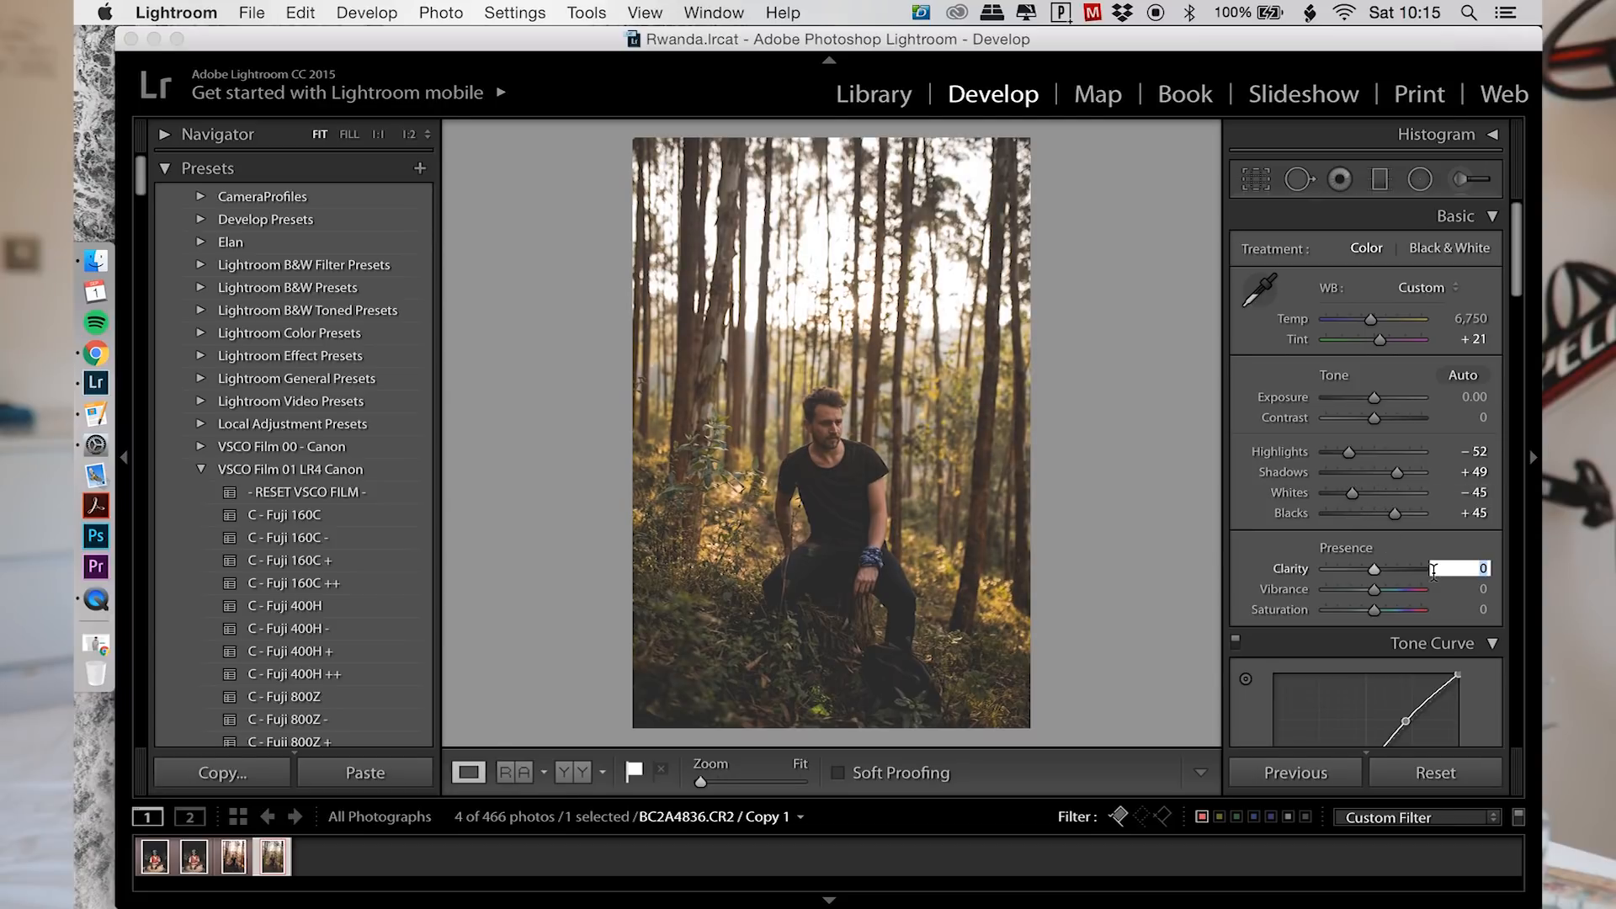
{"action": "left_click_drag", "start_coordinate": [1397, 587], "coordinate": [1364, 595]}
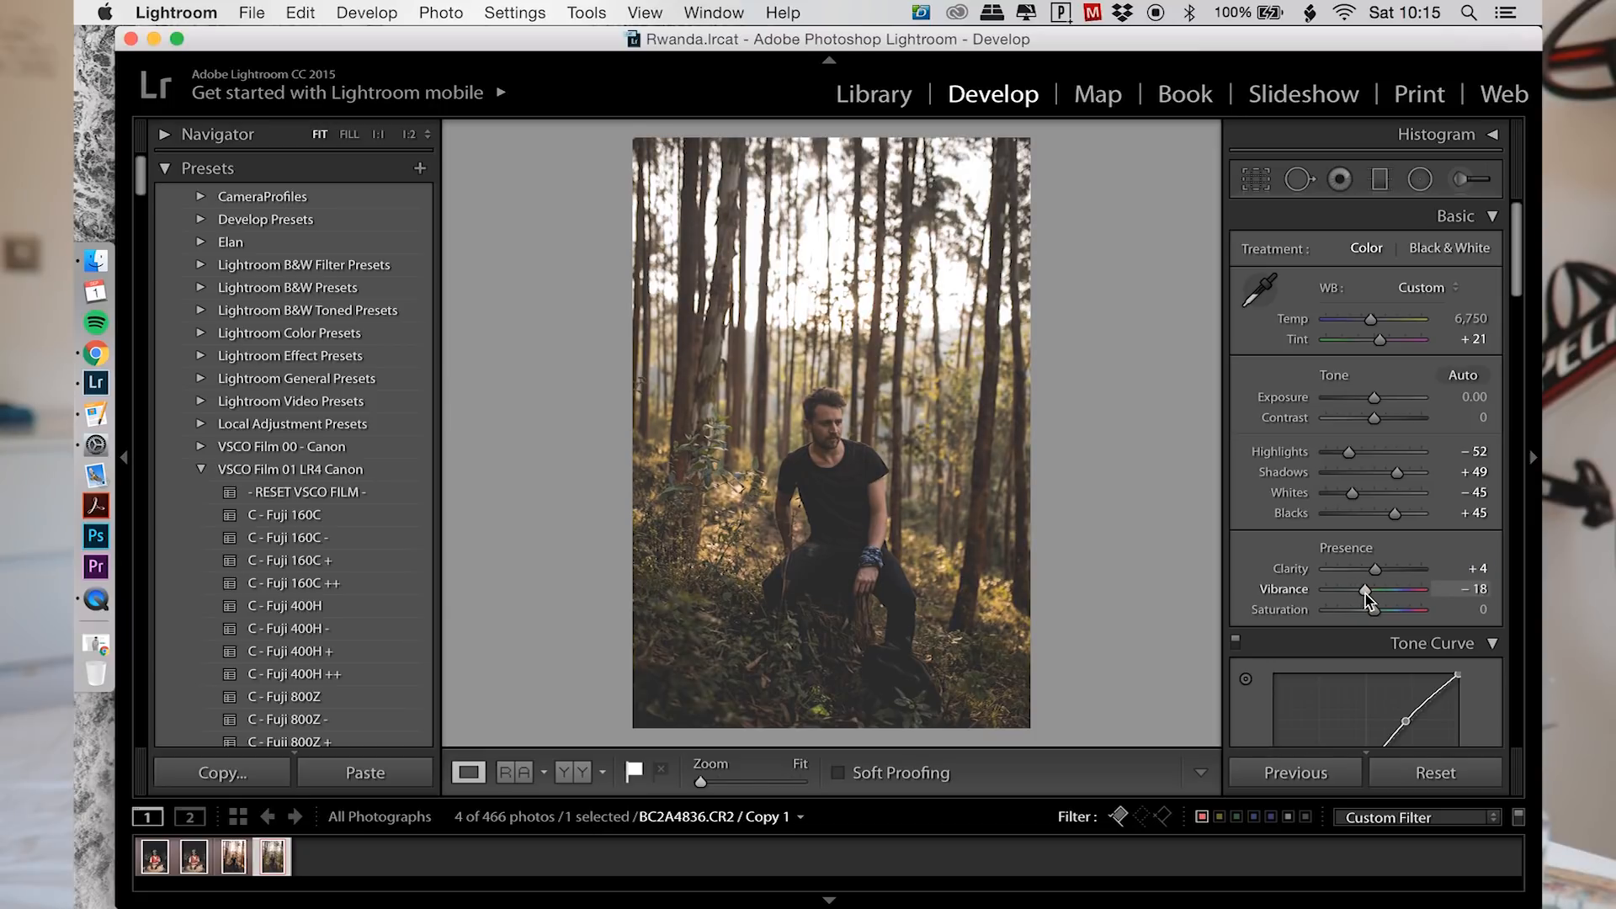
{"action": "left_click_drag", "start_coordinate": [1367, 618], "coordinate": [1369, 616]}
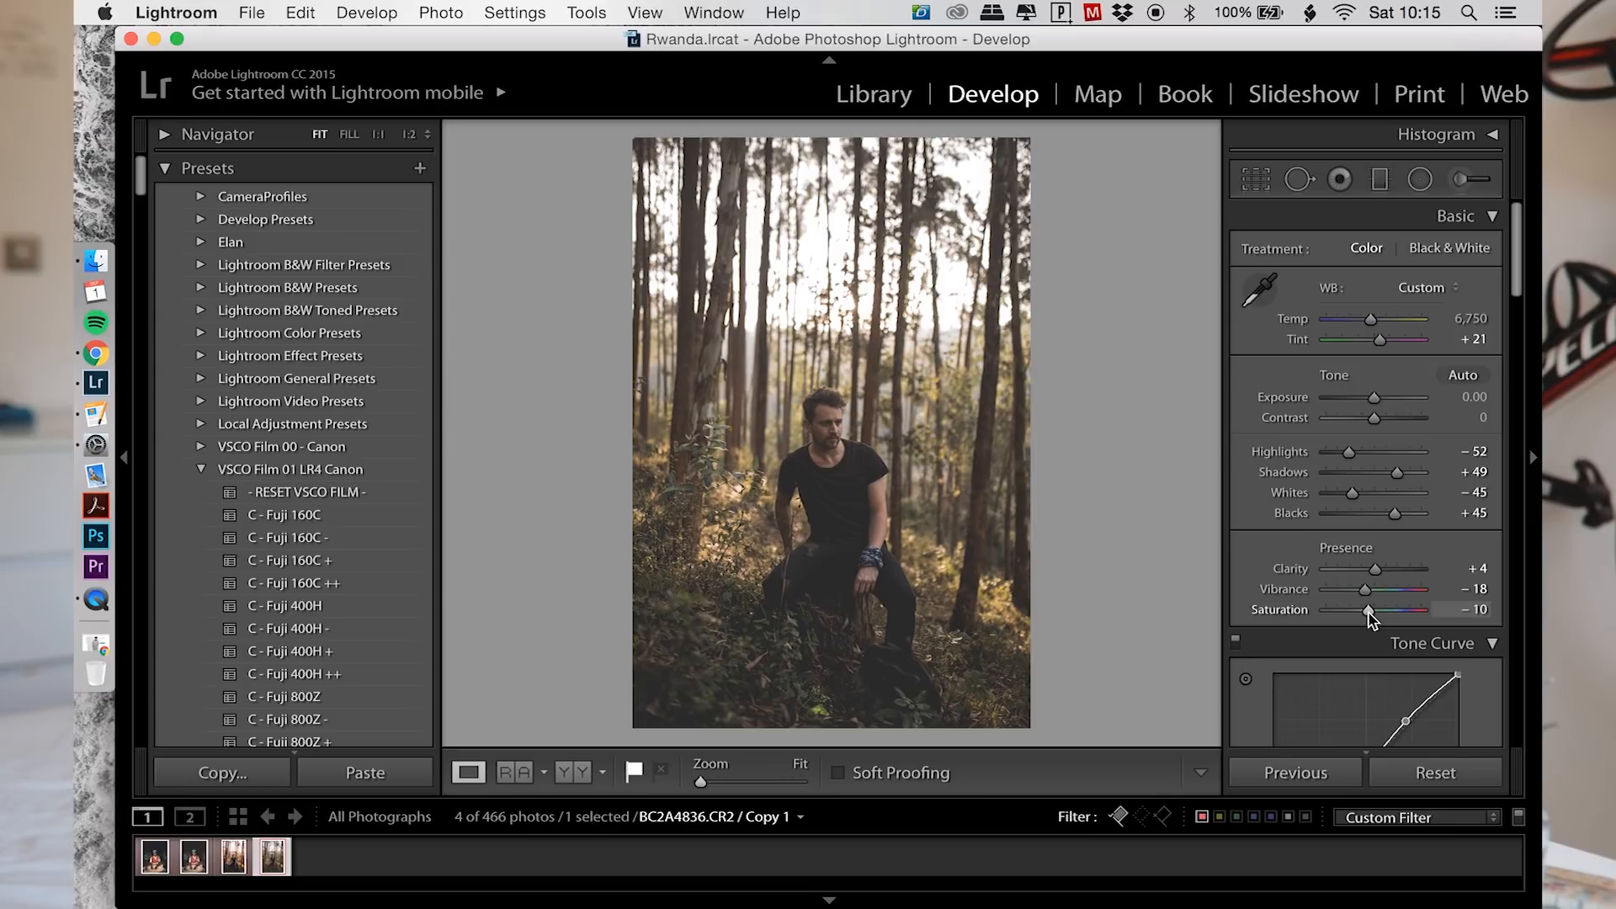
{"action": "left_click", "coordinate": [1480, 610]}
Step: Lower the individual colour saturations to Red -27, Orange -9, Yellow -24, Green -56, Aqua -50, Blue -35, Purple -56 and Magenta -48
{"action": "scroll", "coordinate": [1325, 622], "scroll_direction": "down", "scroll_amount": 10}
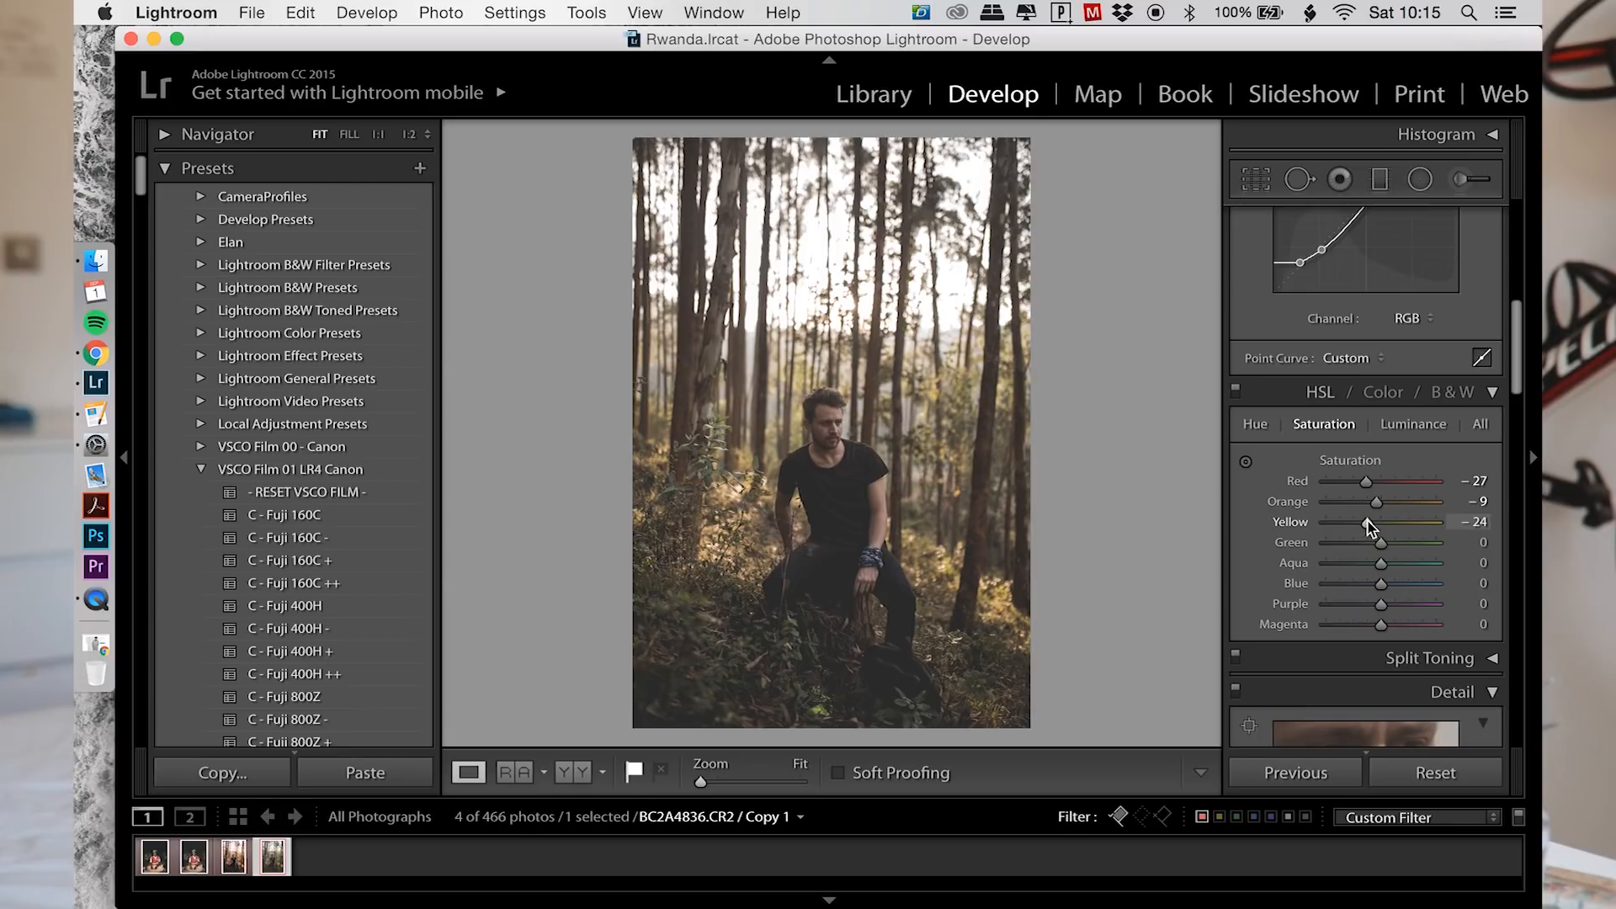
{"action": "left_click", "coordinate": [1350, 563]}
{"action": "left_click", "coordinate": [1351, 604]}
{"action": "left_click", "coordinate": [1352, 624]}
{"action": "left_click_drag", "start_coordinate": [1352, 626], "coordinate": [1356, 626]}
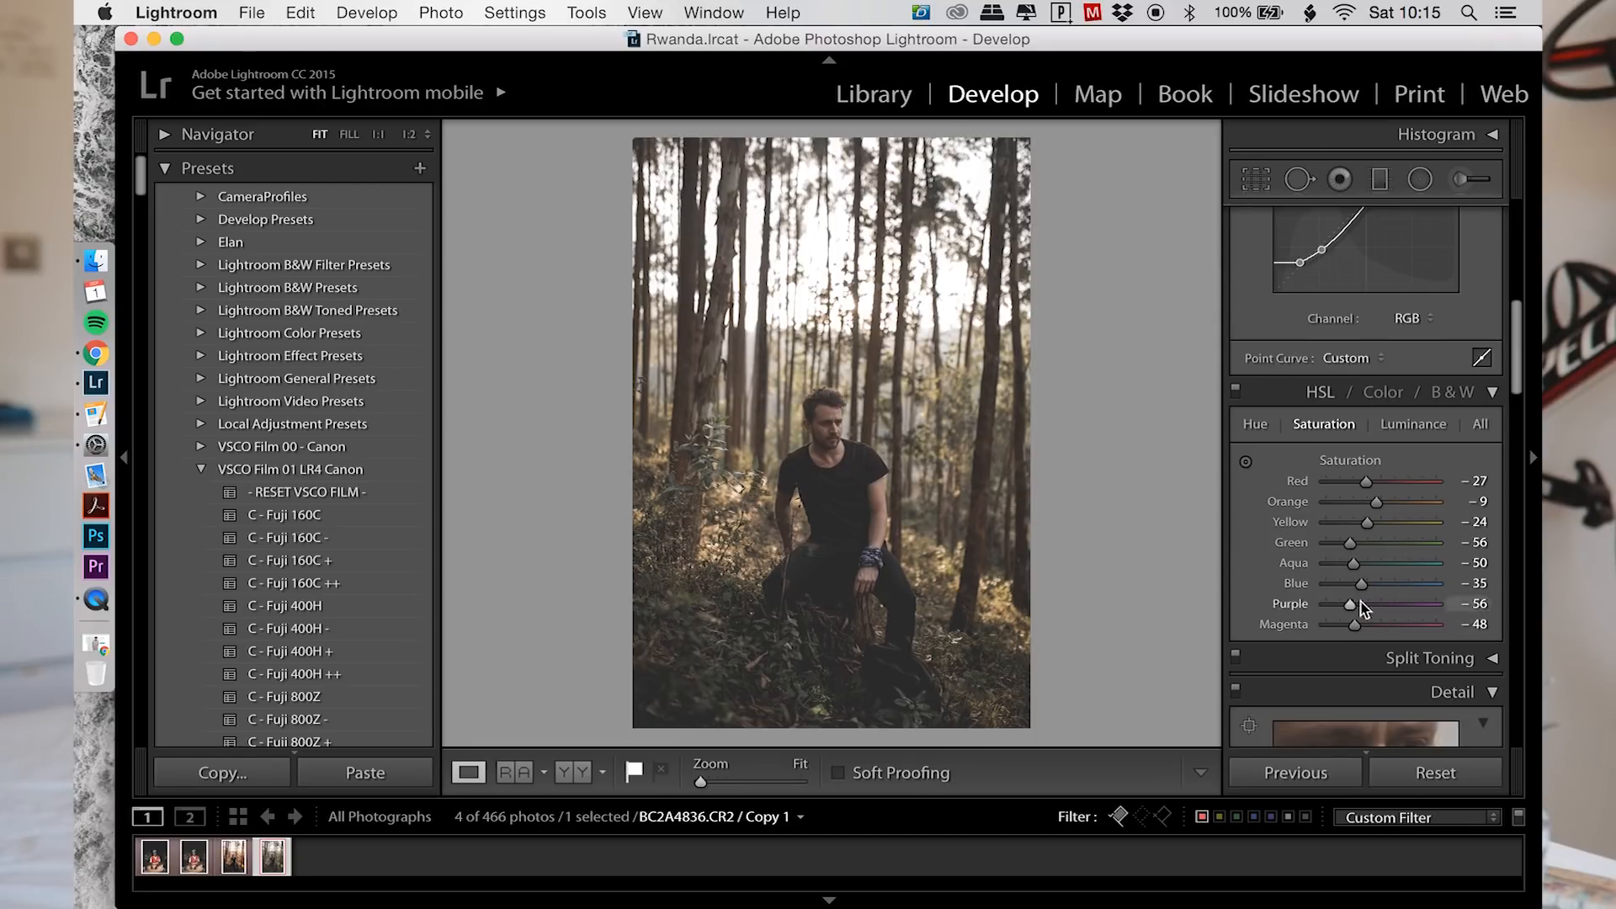
Step: Shift the individual colour hues to Red +3, Orange -19, Yellow -70, Green -46, Aqua +23, Purple +26 and Magenta +28
{"action": "left_click", "coordinate": [1254, 425]}
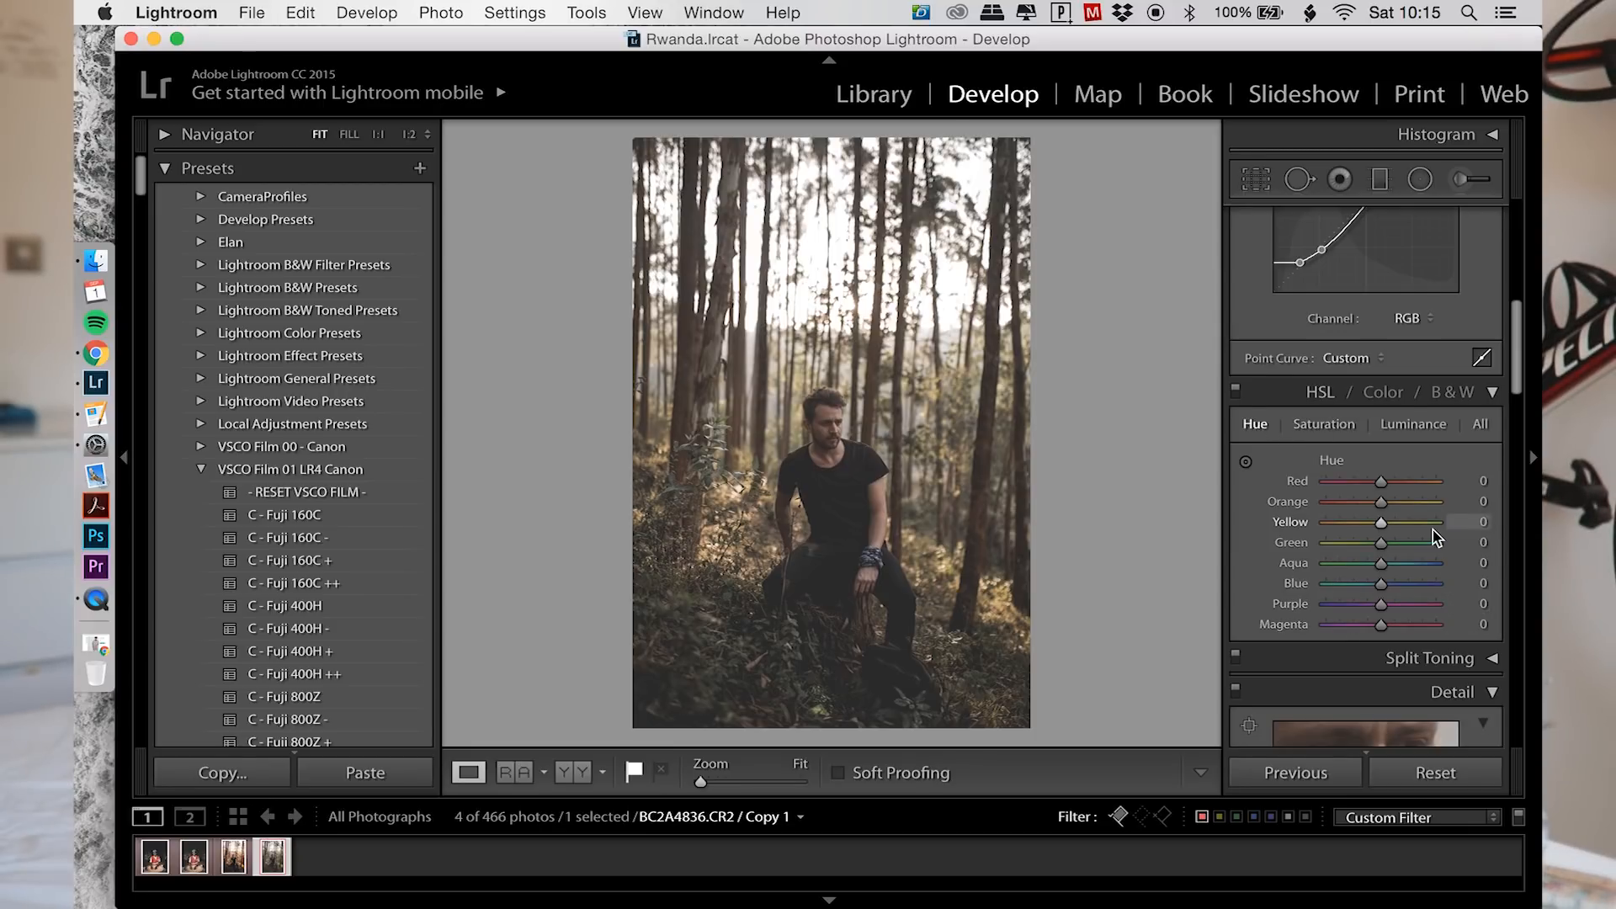
{"action": "left_click", "coordinate": [1390, 482]}
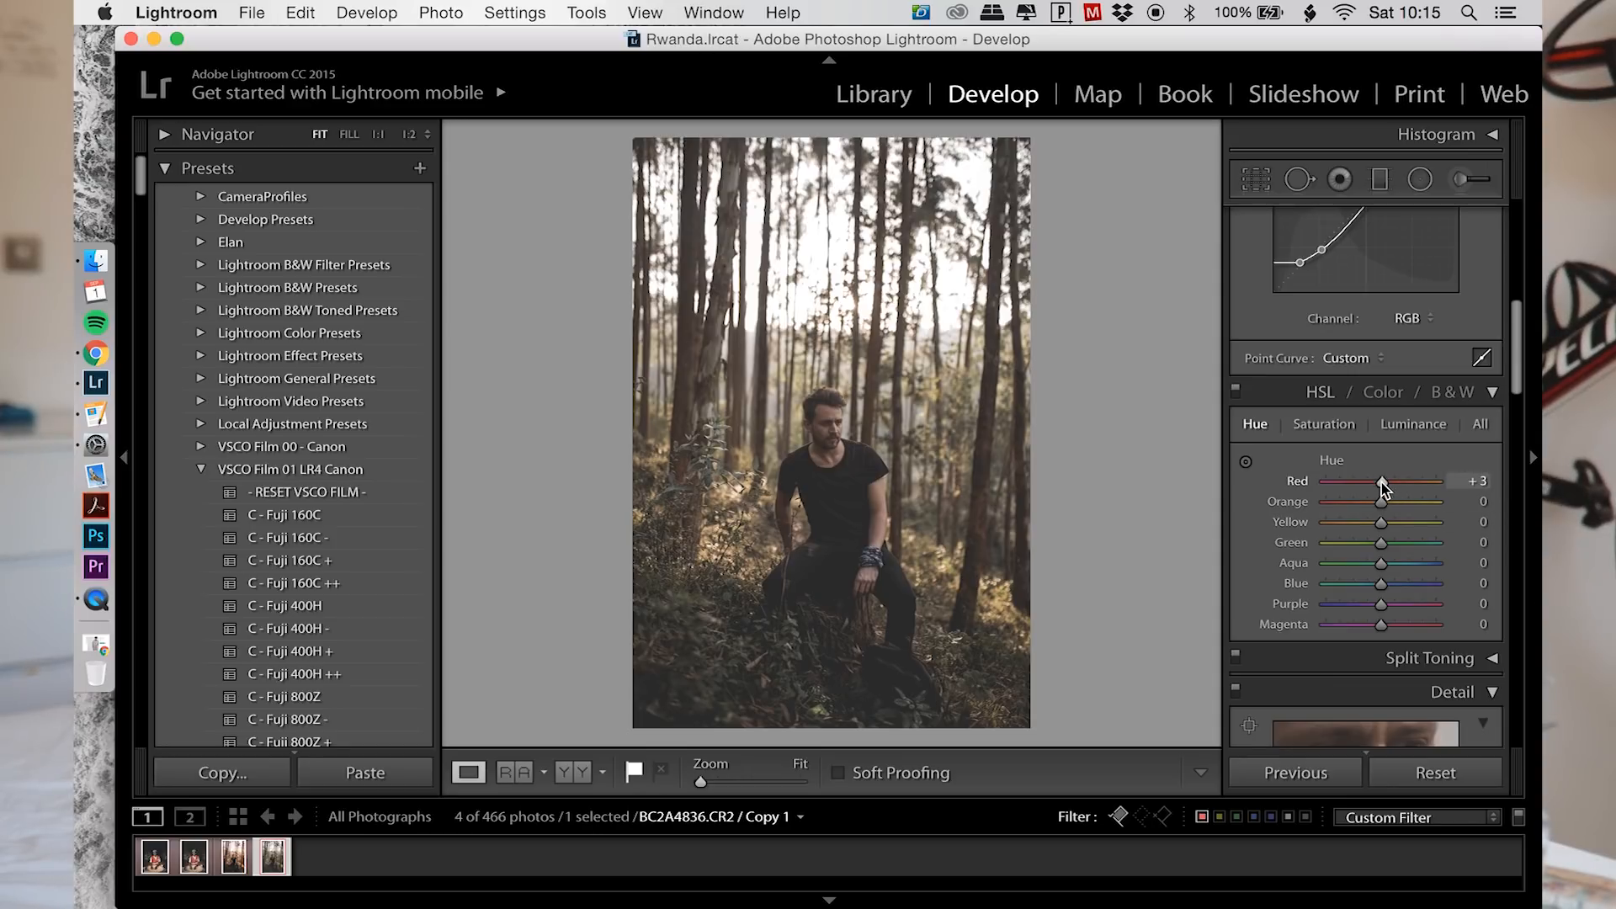
{"action": "left_click_drag", "start_coordinate": [1362, 517], "coordinate": [1350, 527]}
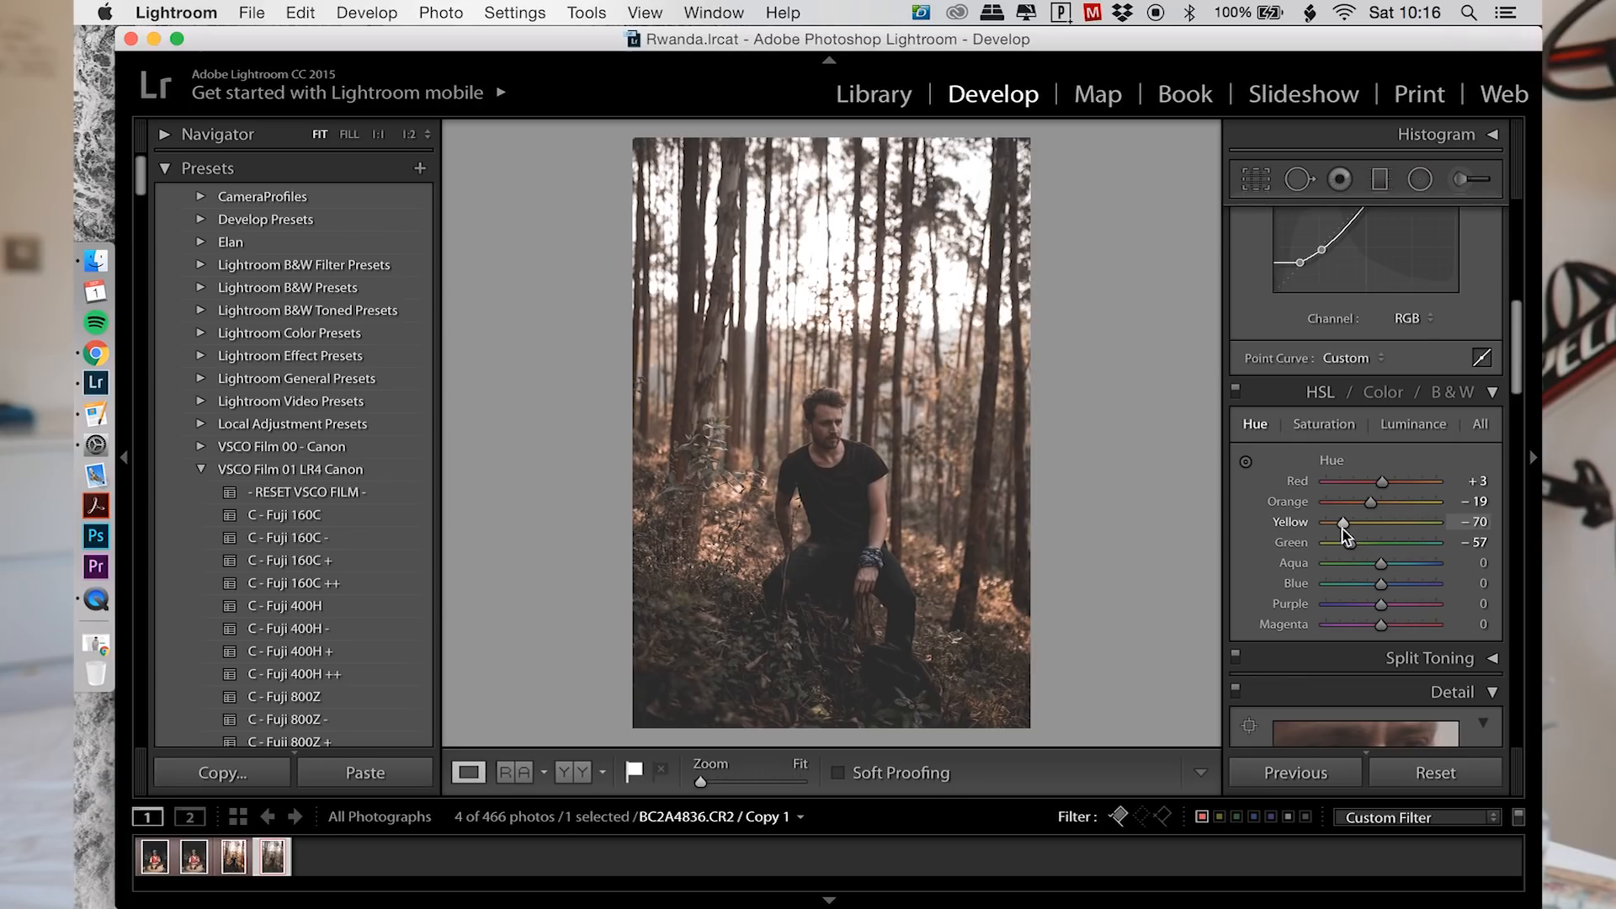
{"action": "left_click_drag", "start_coordinate": [1352, 543], "coordinate": [1347, 547]}
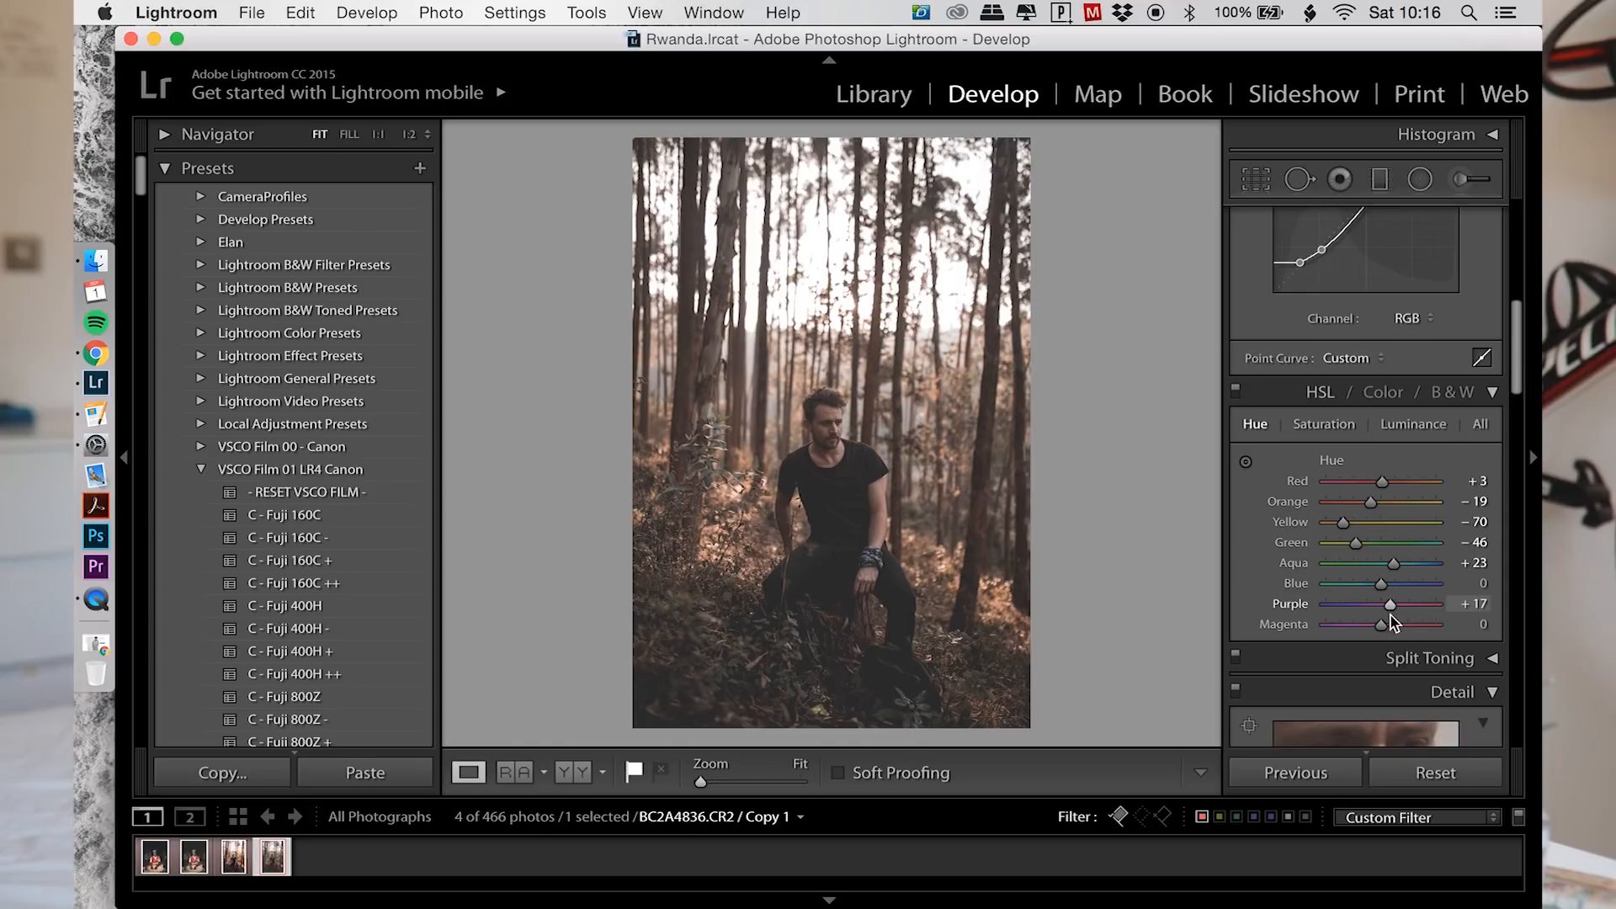
{"action": "left_click_drag", "start_coordinate": [1390, 604], "coordinate": [1395, 604]}
{"action": "left_click_drag", "start_coordinate": [1382, 625], "coordinate": [1397, 625]}
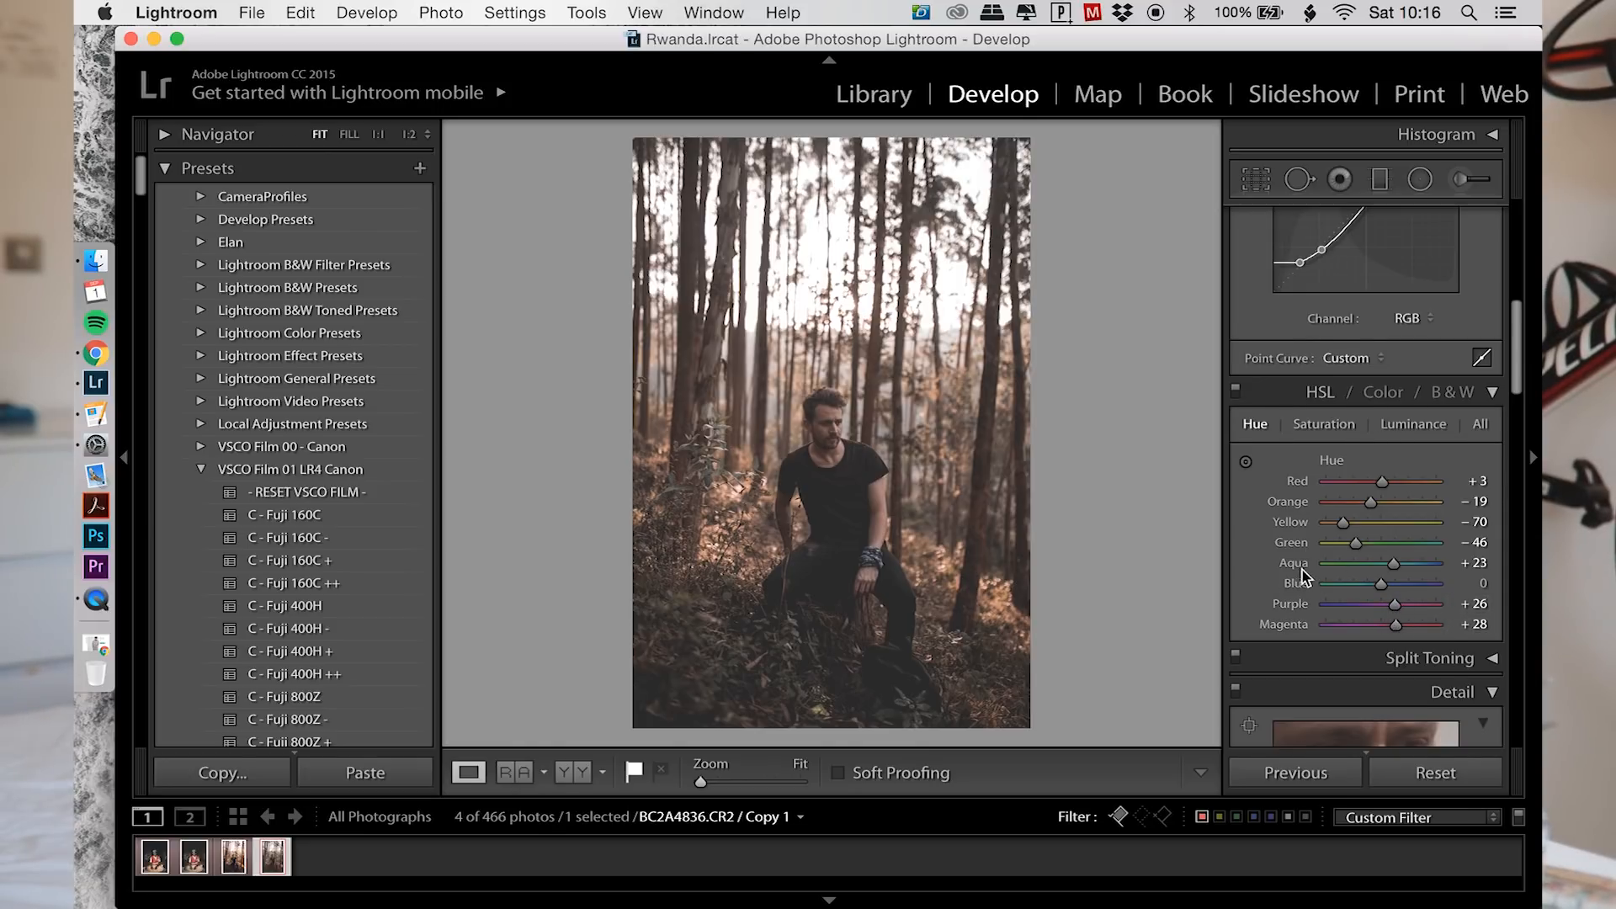
Step: Add film grain with an amount of 15 to the forest portrait
{"action": "scroll", "coordinate": [1303, 569], "scroll_direction": "down", "scroll_amount": 10}
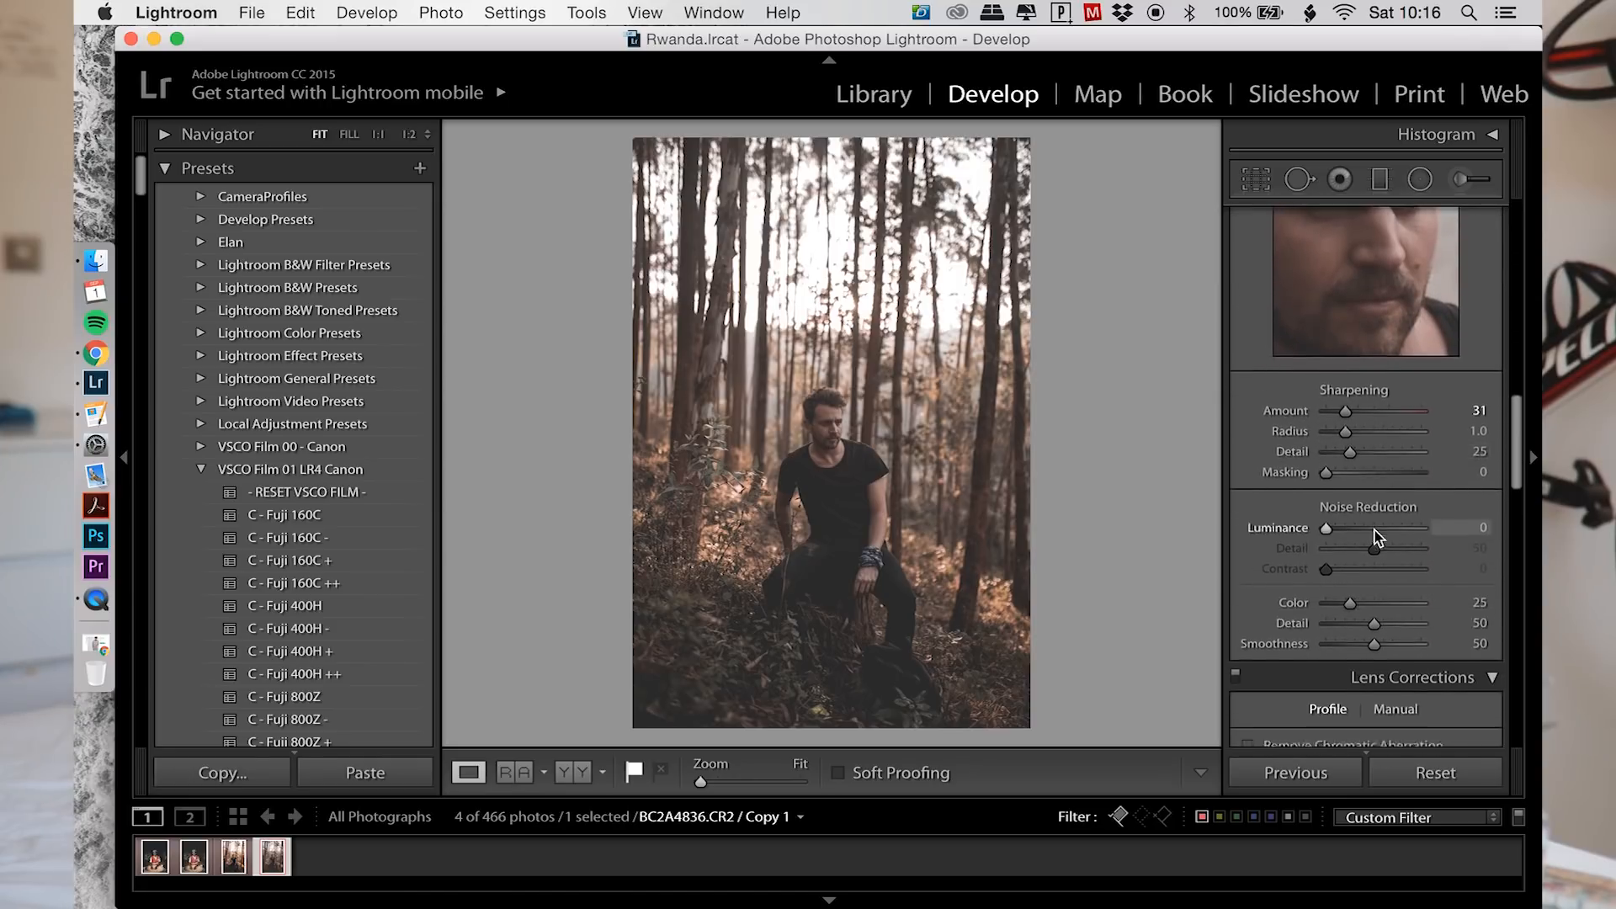
{"action": "scroll", "coordinate": [1375, 531], "scroll_direction": "down", "scroll_amount": 15}
{"action": "left_click_drag", "start_coordinate": [1326, 486], "coordinate": [1340, 488]}
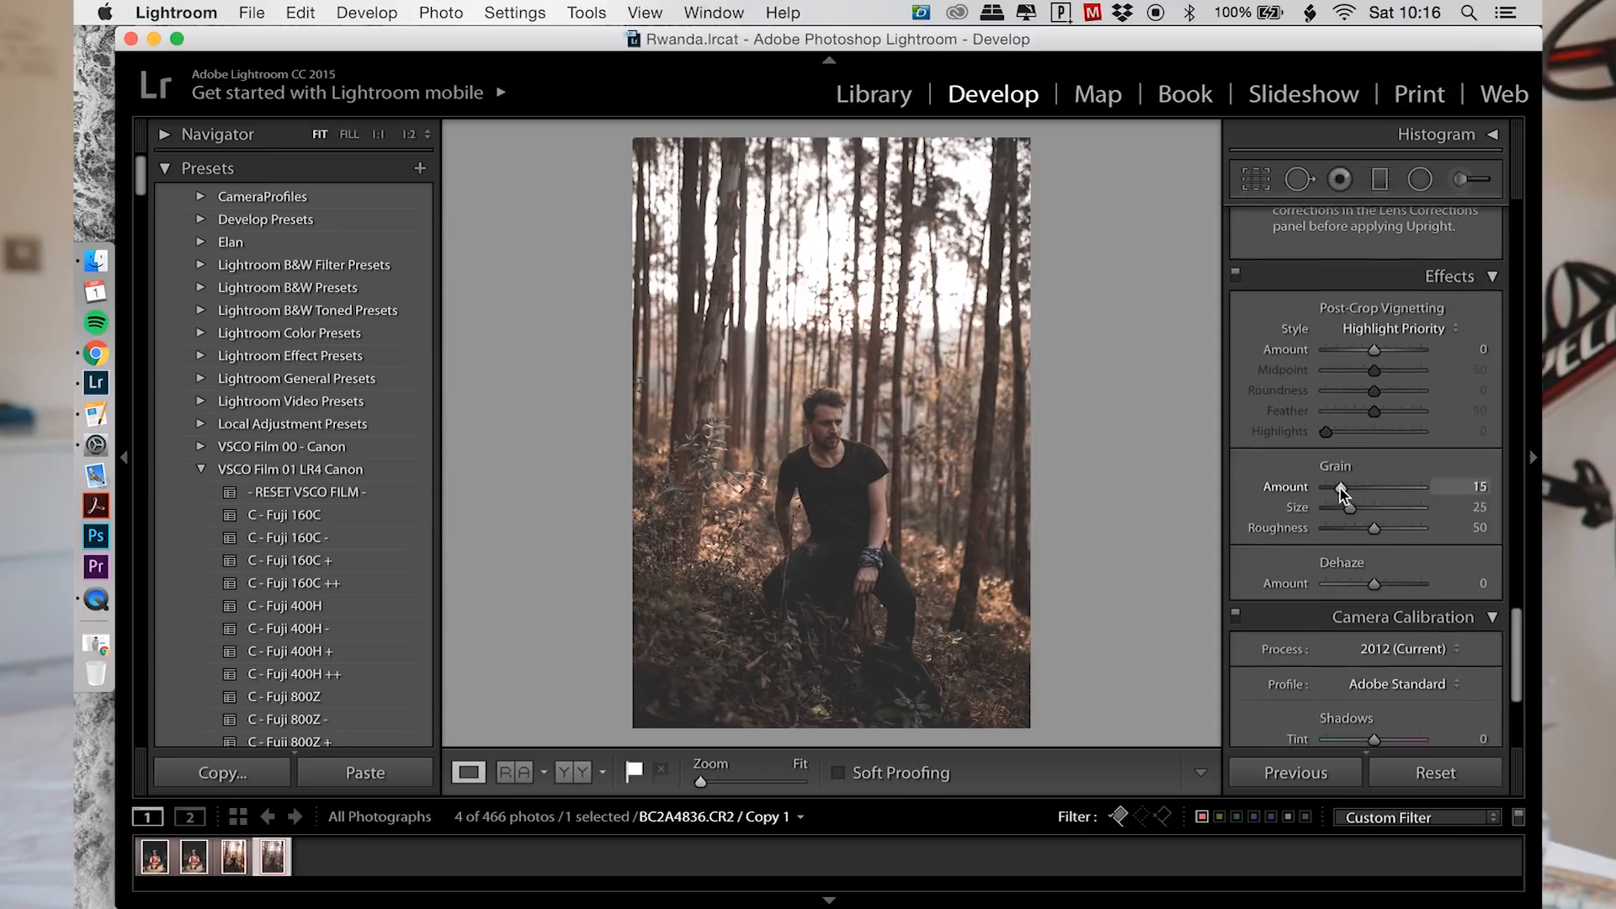
Step: Draw a wide diagonal graduated filter over the forest photo, strongest towards its upper-right corner and fading to the lower left
{"action": "scroll", "coordinate": [1340, 488], "scroll_direction": "up", "scroll_amount": 20}
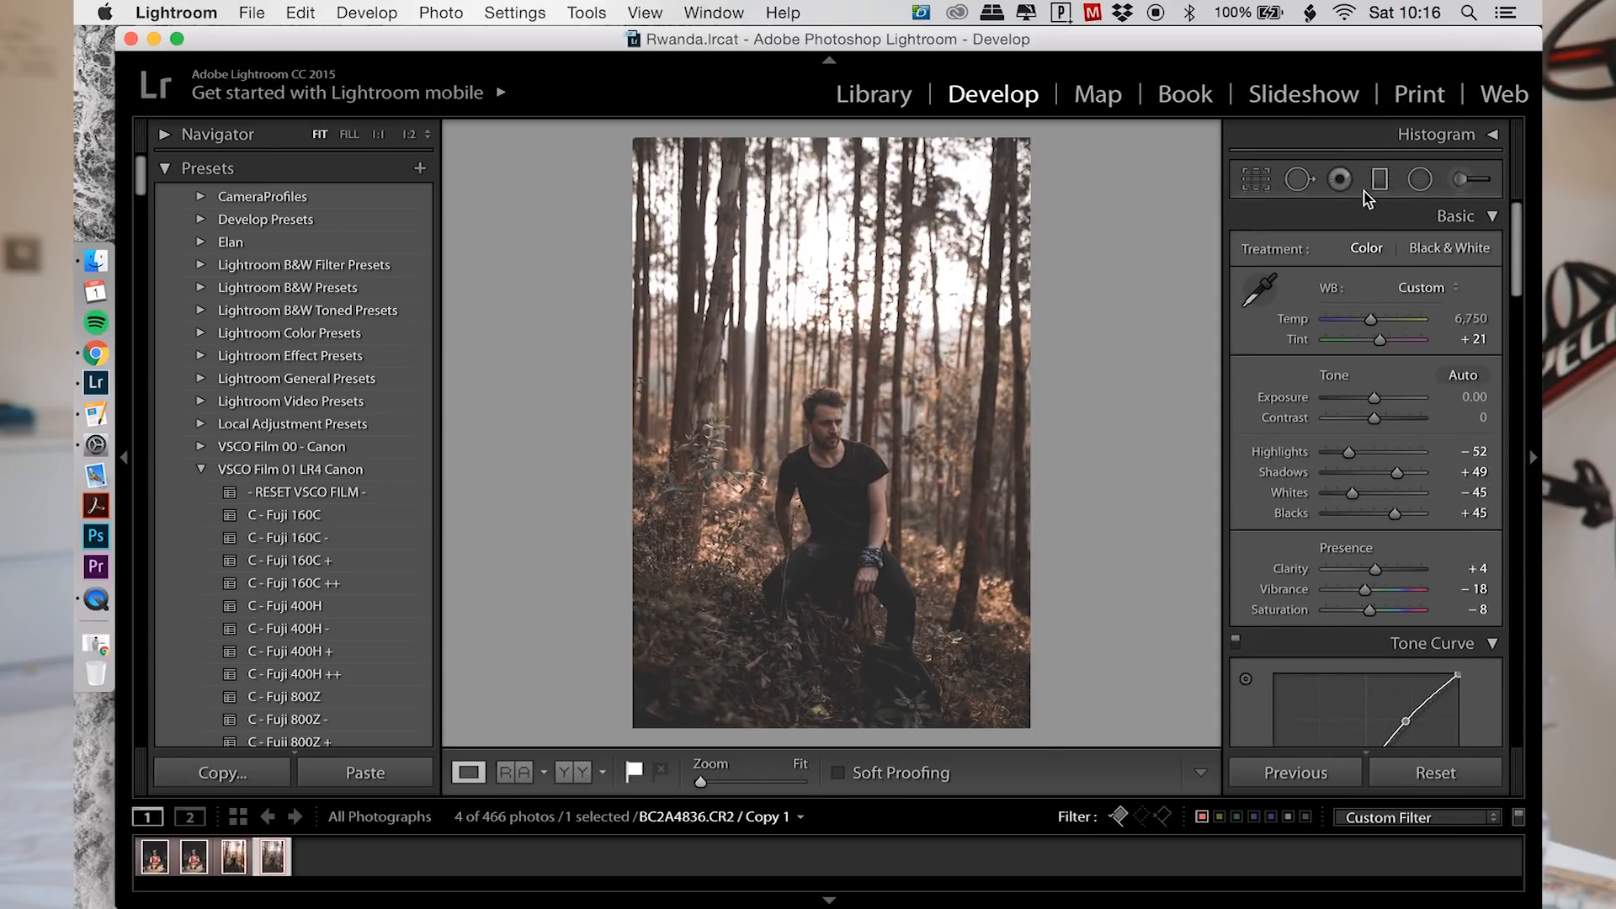
{"action": "key", "text": "m"}
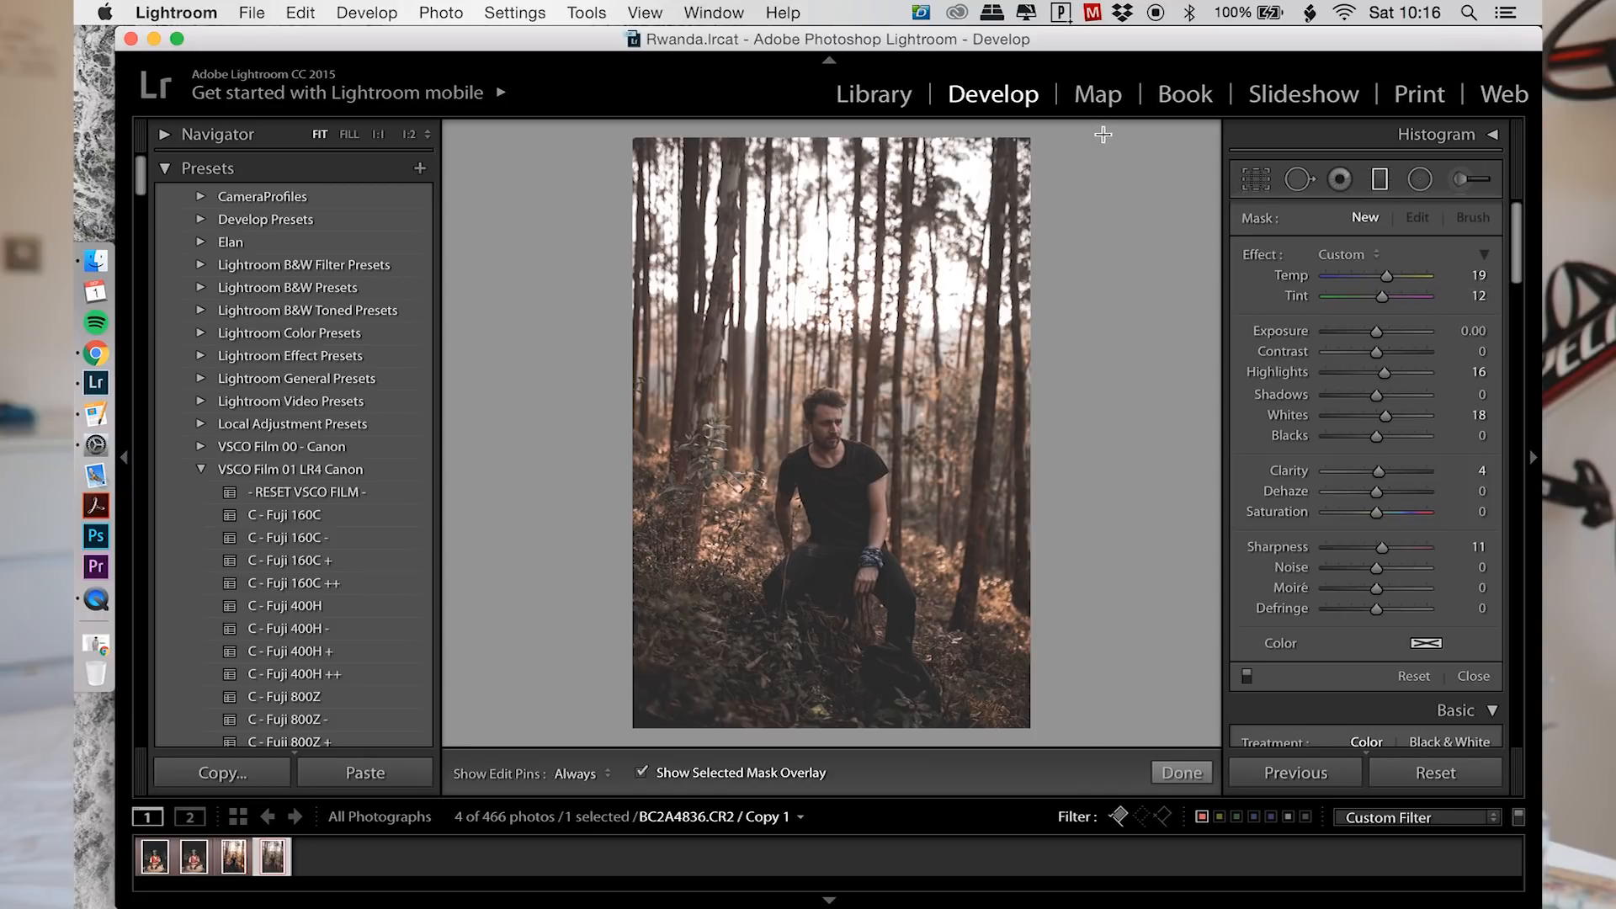
{"action": "left_click_drag", "start_coordinate": [637, 533], "coordinate": [1102, 130]}
{"action": "left_click_drag", "start_coordinate": [592, 611], "coordinate": [588, 606]}
Step: Warm the graduated filter to Temp 37 and raise its highlights and whites to brighten the backlight
{"action": "left_click", "coordinate": [1394, 275]}
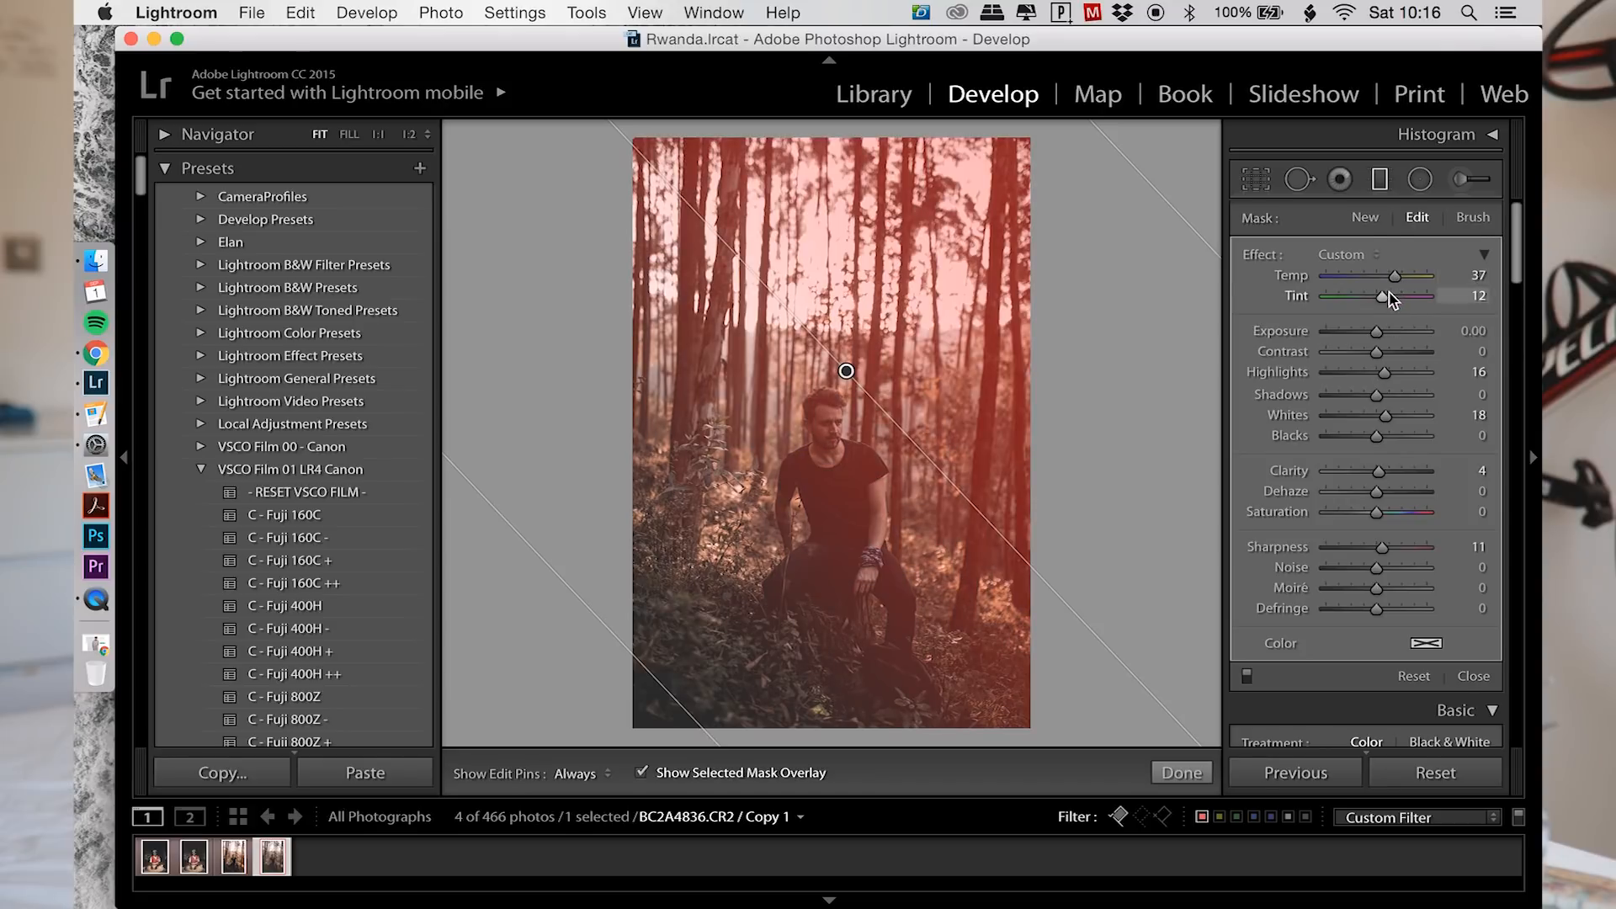
{"action": "left_click", "coordinate": [1400, 372]}
{"action": "left_click", "coordinate": [1400, 415]}
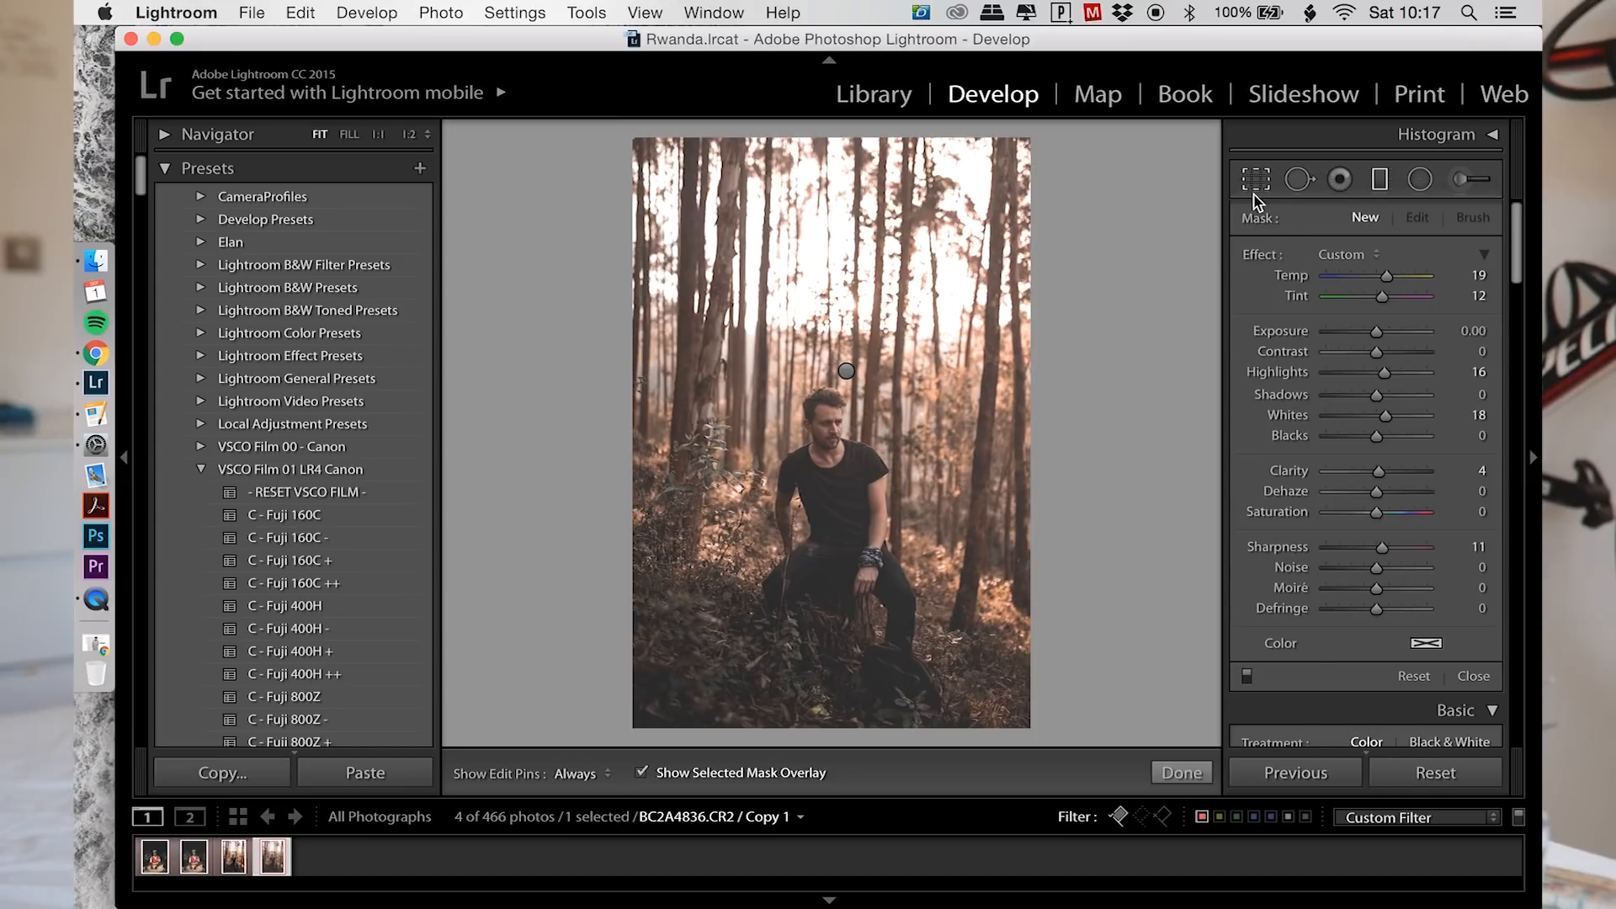
Step: Close the graduated filter and refine the RGB tone curve, lowering its shadow points and shifting the highlight point slightly towards the midtones
{"action": "left_click", "coordinate": [1254, 195]}
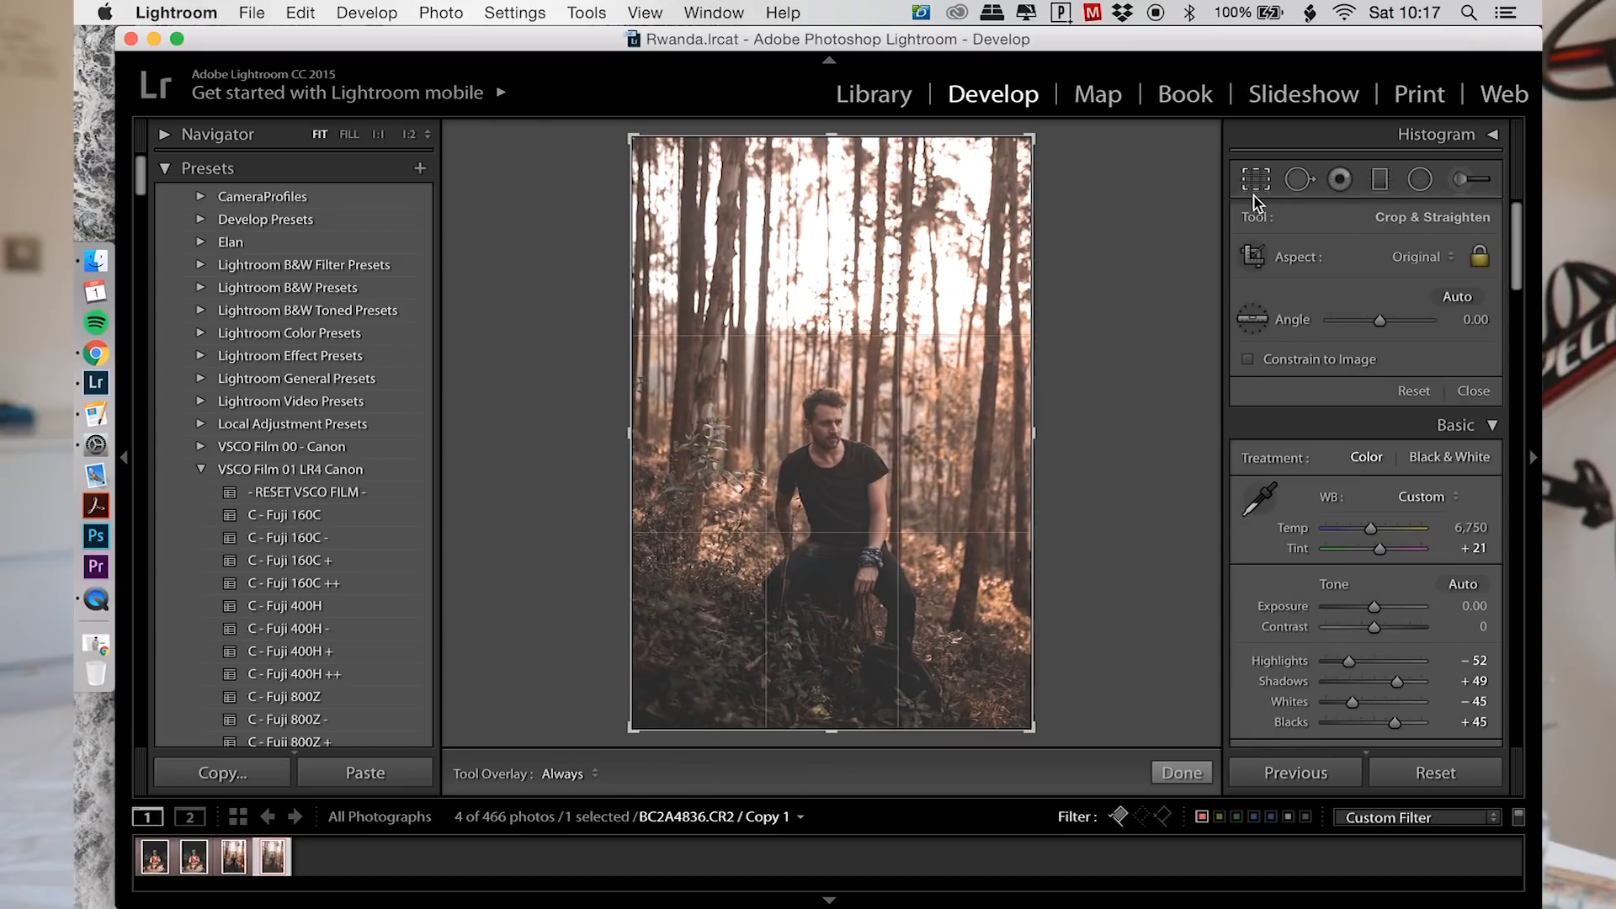
{"action": "left_click", "coordinate": [1254, 194]}
{"action": "scroll", "coordinate": [1360, 474], "scroll_direction": "down", "scroll_amount": 20}
{"action": "scroll", "coordinate": [1365, 482], "scroll_direction": "down", "scroll_amount": 5}
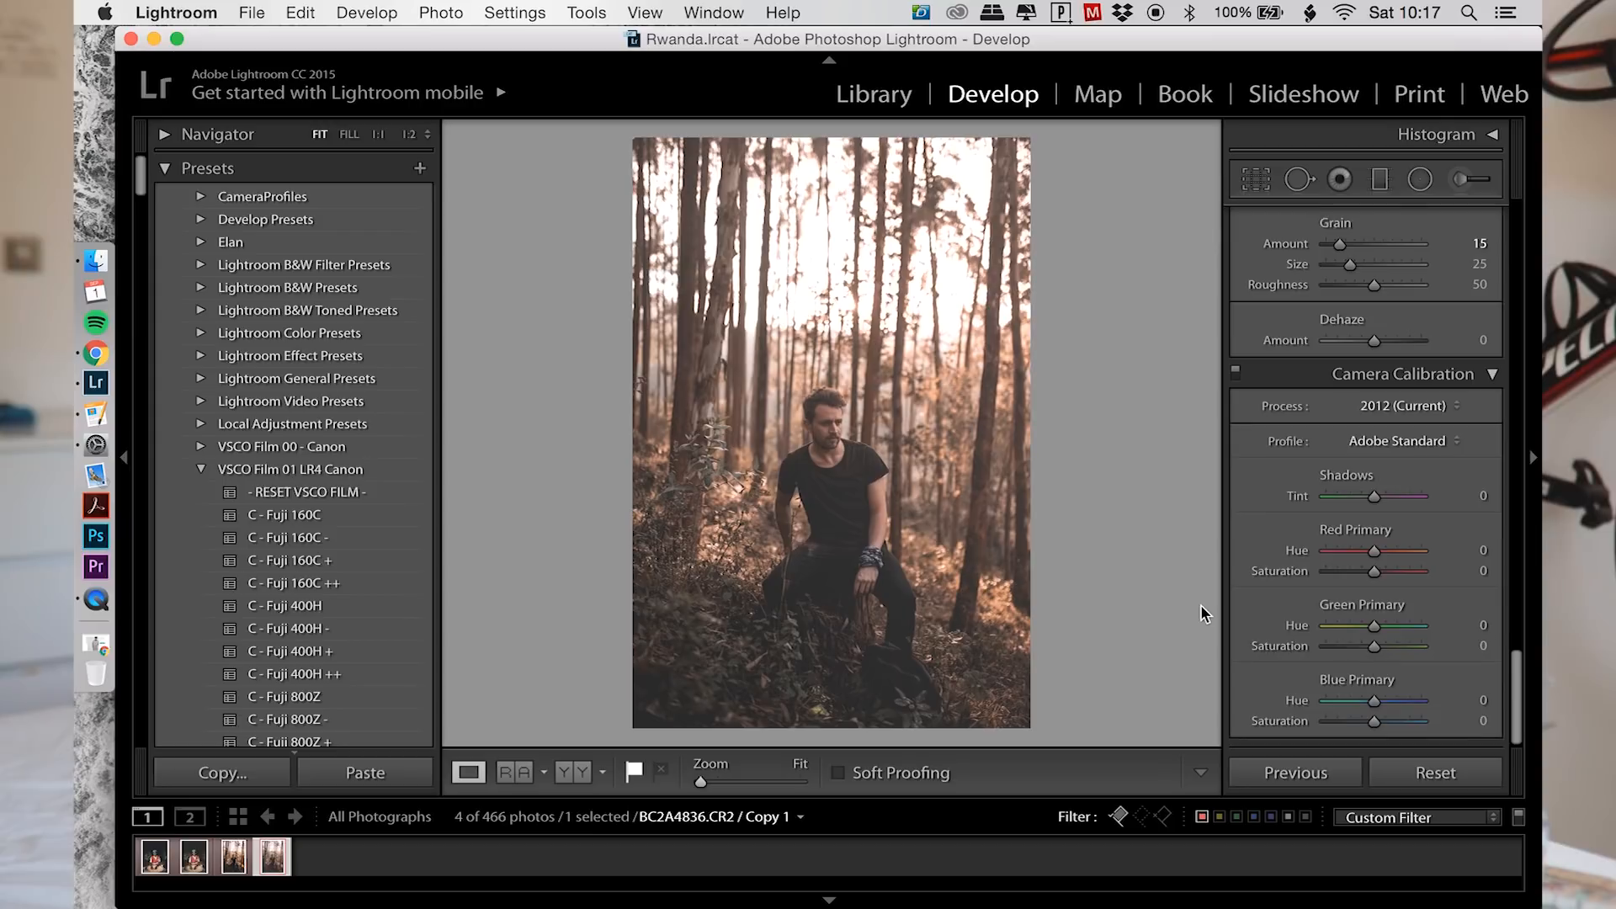
{"action": "scroll", "coordinate": [1319, 522], "scroll_direction": "up", "scroll_amount": 6}
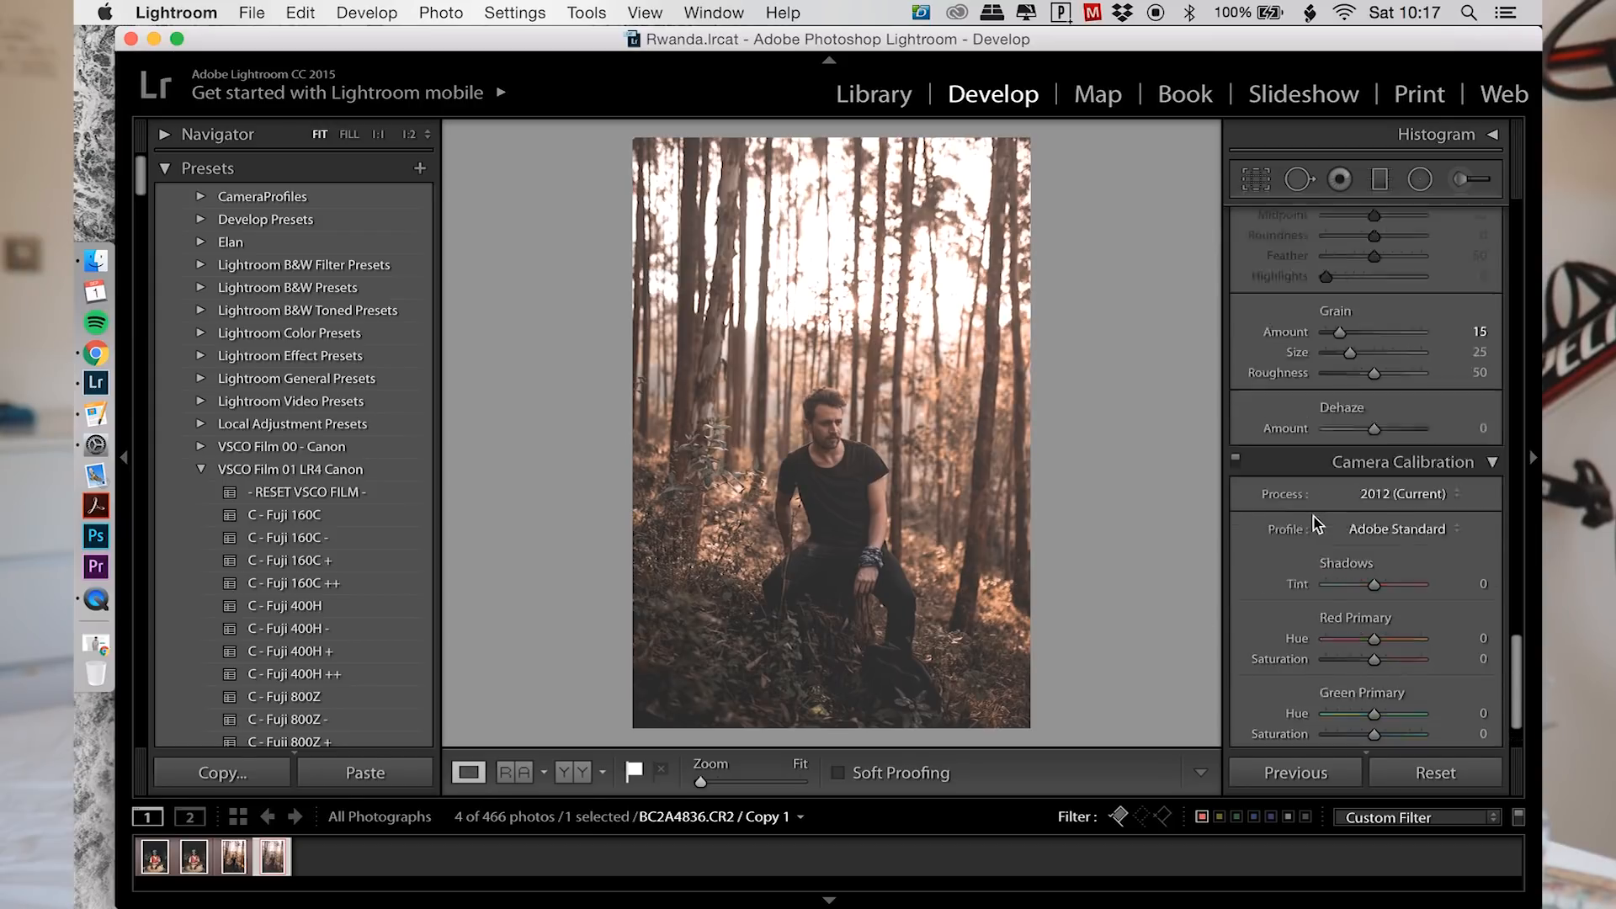
{"action": "scroll", "coordinate": [1319, 522], "scroll_direction": "up", "scroll_amount": 10}
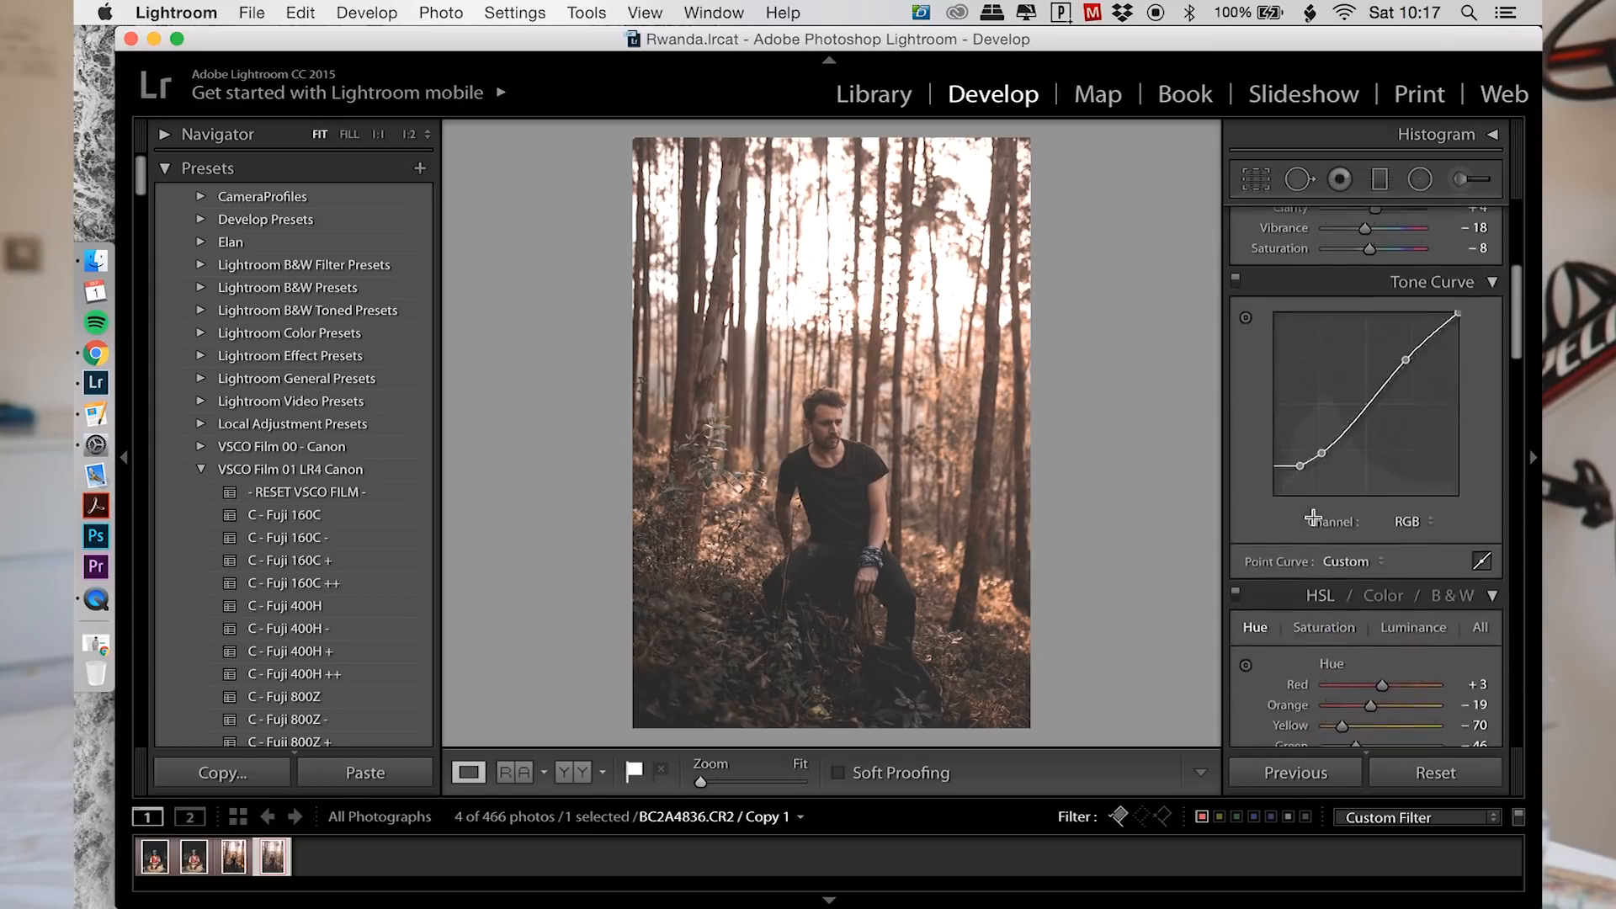
{"action": "left_click_drag", "start_coordinate": [1322, 552], "coordinate": [1297, 566]}
{"action": "left_click_drag", "start_coordinate": [1404, 463], "coordinate": [1397, 465]}
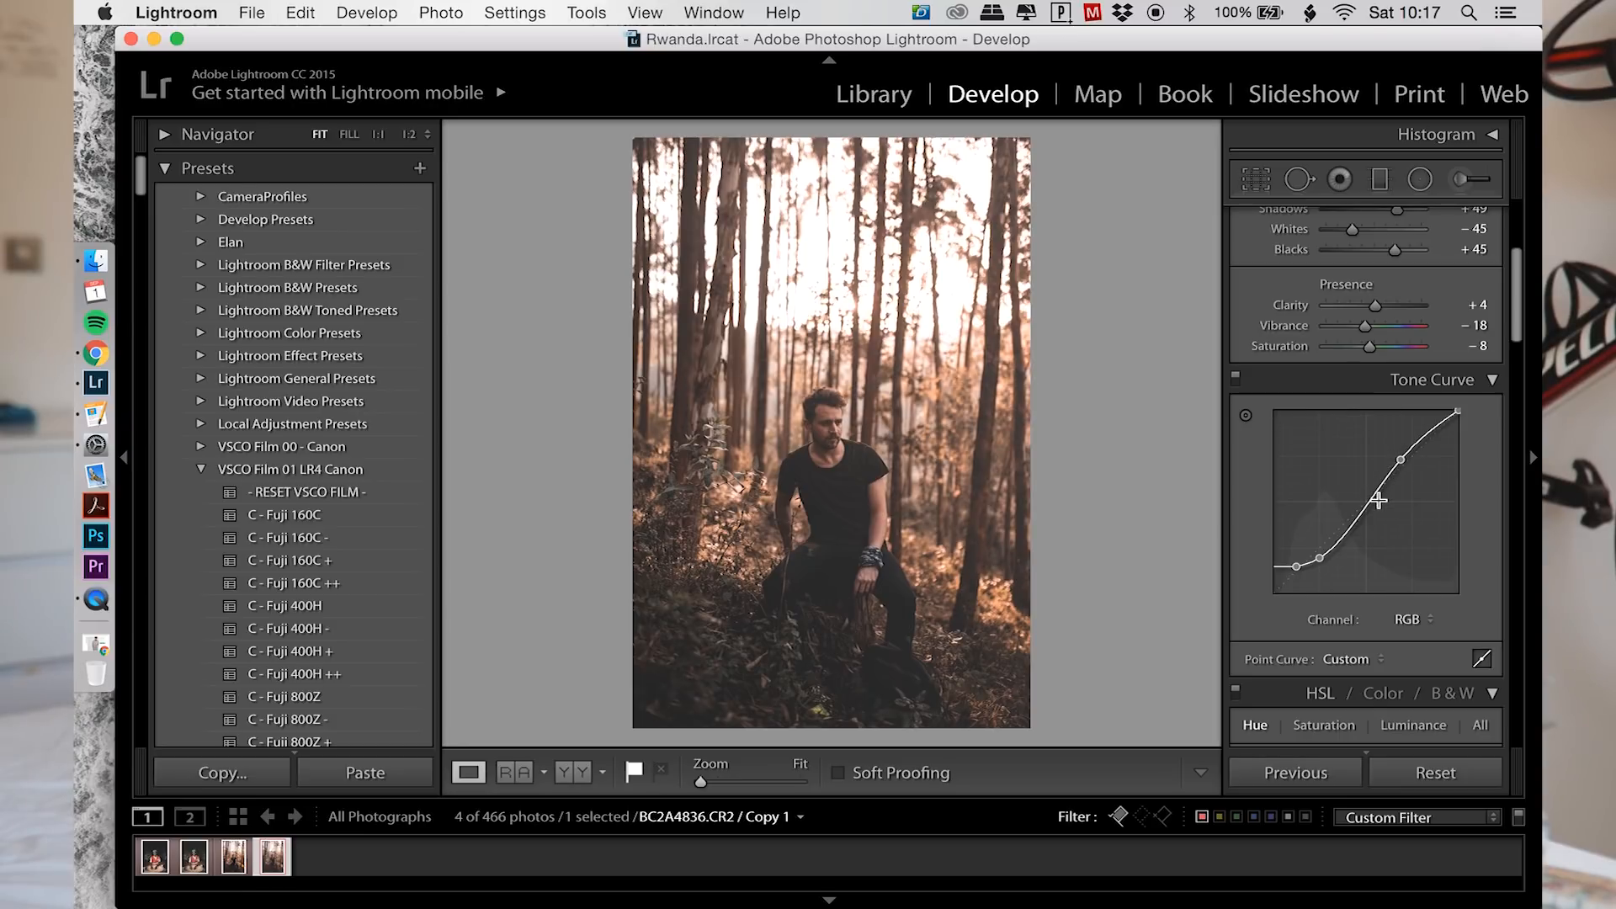
Step: Set the camera calibration to Shadows Tint -2, Red Primary Hue +18, Blue Primary Hue -14 and Blue Primary Saturation +12
{"action": "scroll", "coordinate": [1378, 500], "scroll_direction": "down", "scroll_amount": 15}
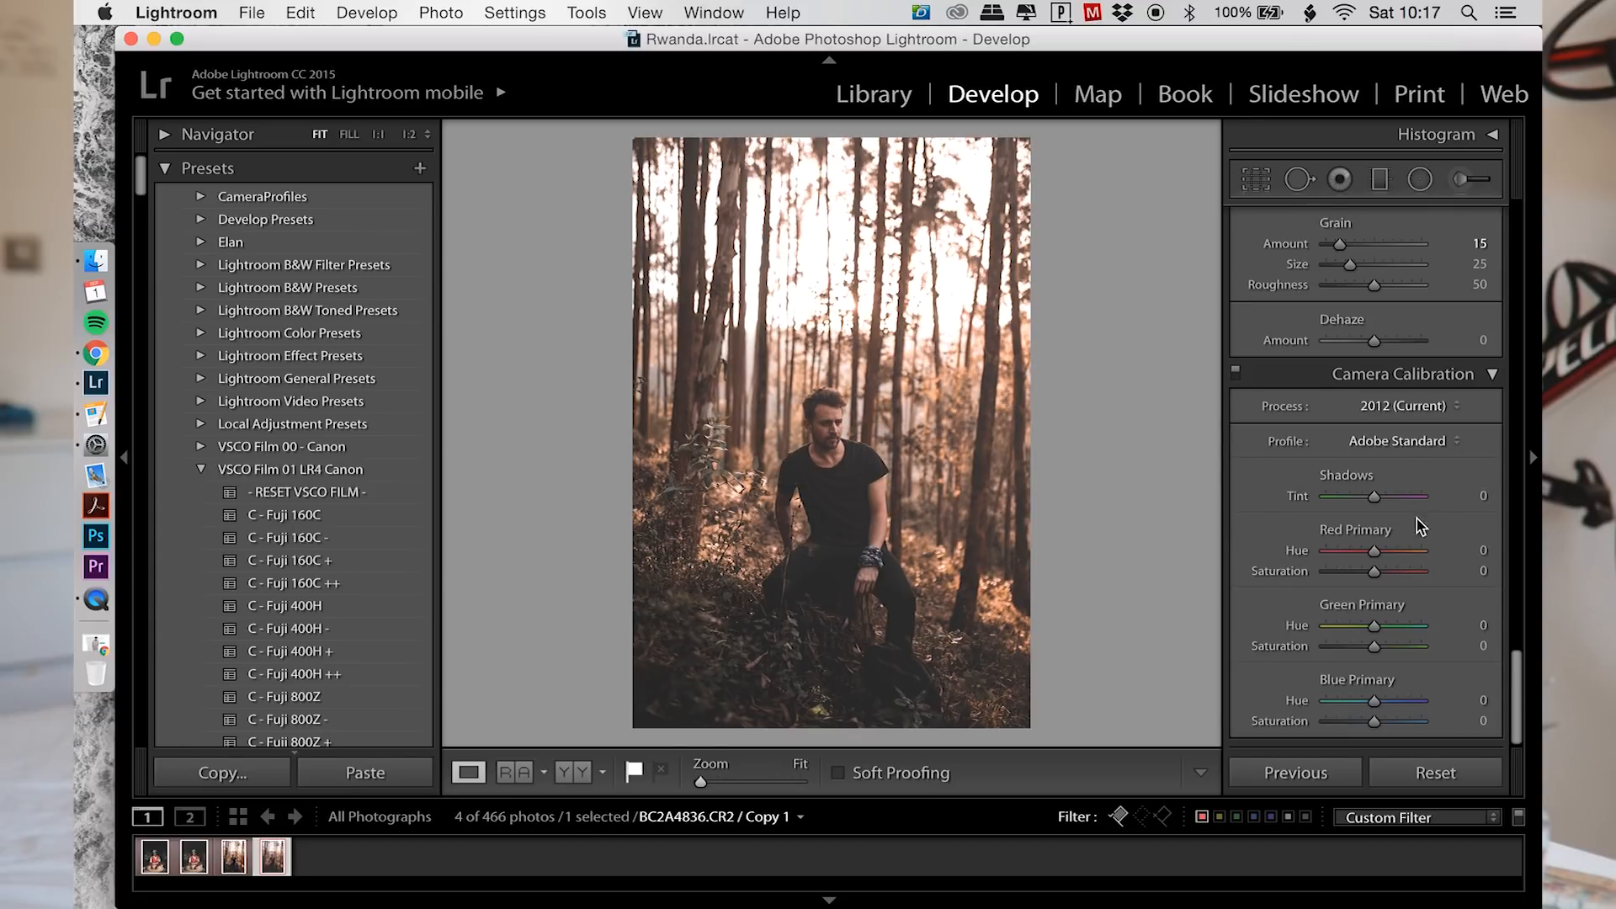
{"action": "left_click", "coordinate": [1480, 496]}
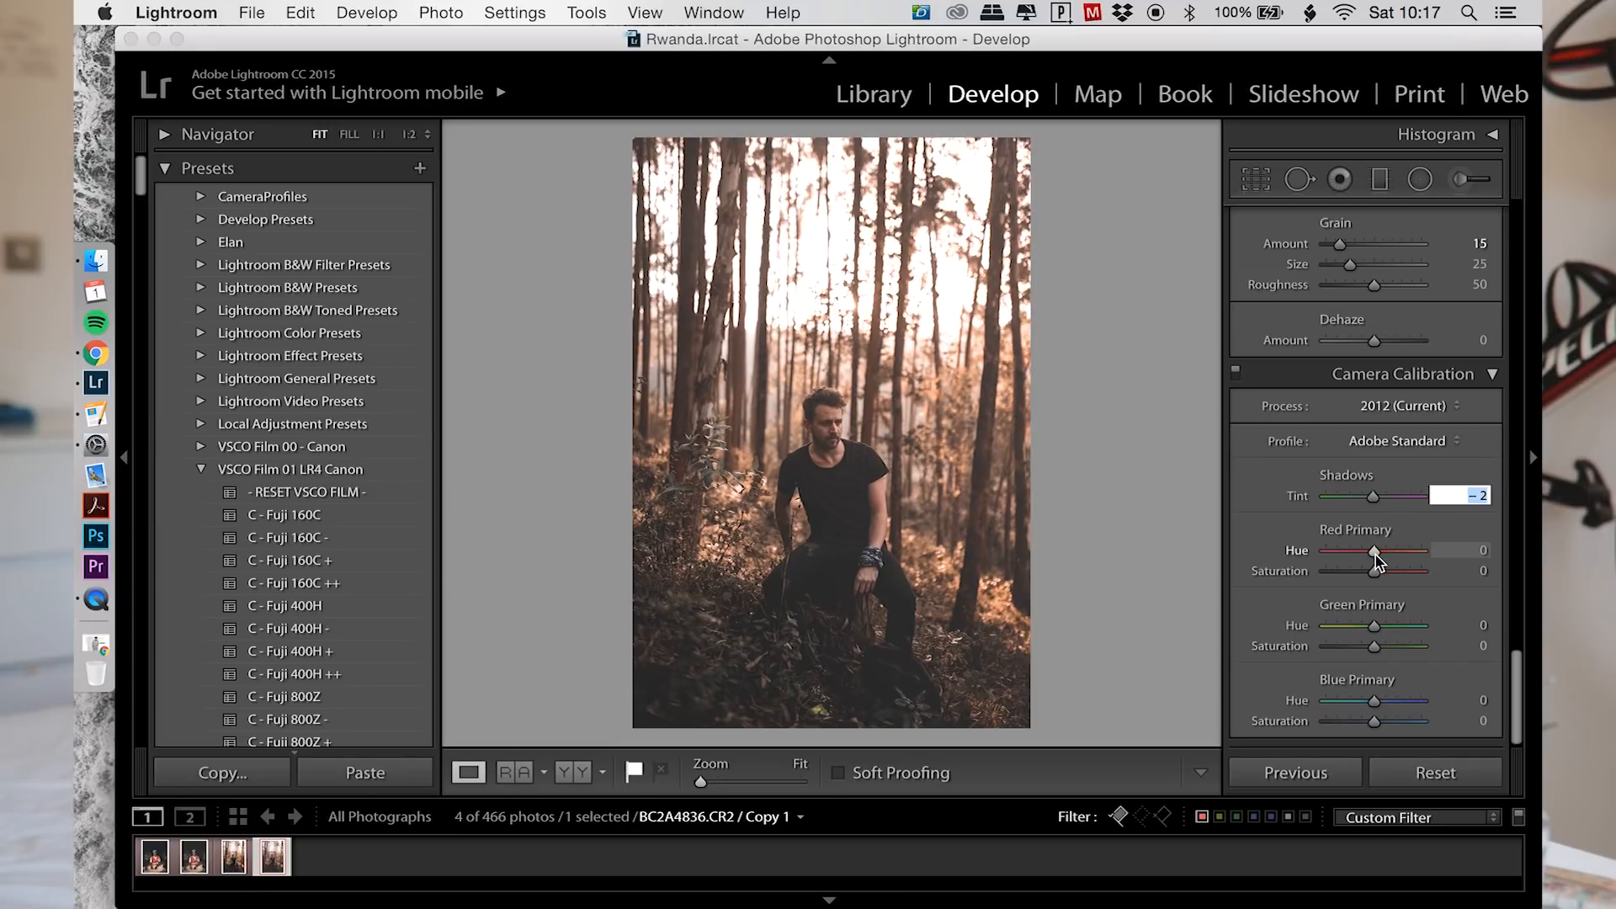
{"action": "left_click_drag", "start_coordinate": [1376, 554], "coordinate": [1377, 554]}
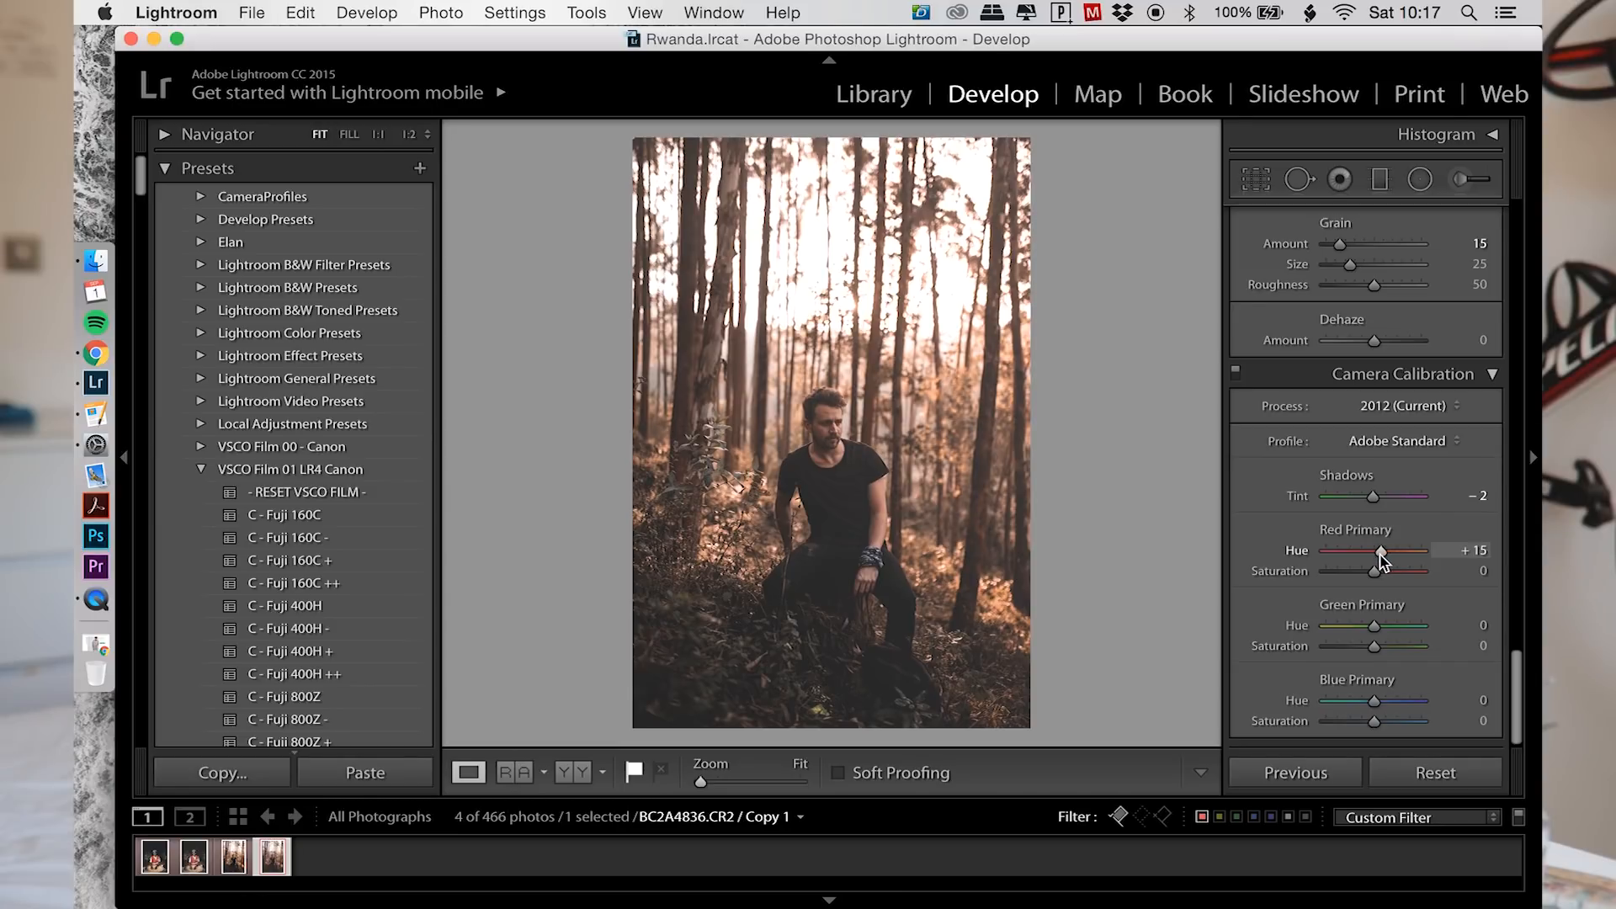
{"action": "left_click_drag", "start_coordinate": [1381, 554], "coordinate": [1385, 634]}
{"action": "double_click", "coordinate": [1386, 633]}
{"action": "left_click_drag", "start_coordinate": [1374, 701], "coordinate": [1382, 724]}
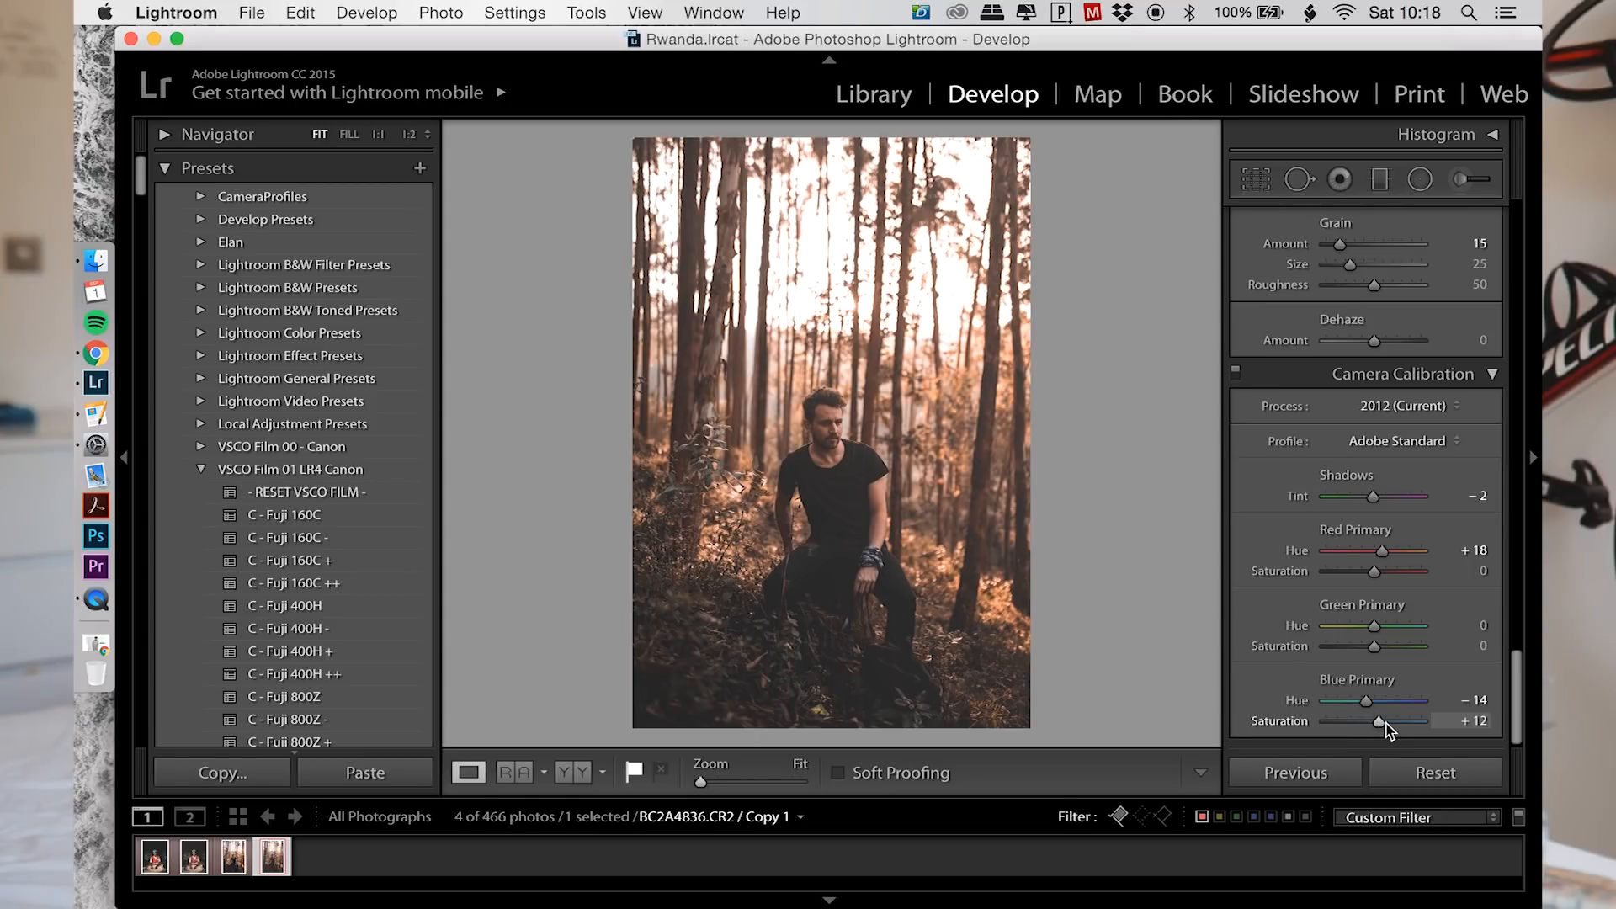
Step: Set Shadows to +61 and Whites to -8 on the virtual copy and lower the darkest points of its RGB tone curve
{"action": "scroll", "coordinate": [1373, 590], "scroll_direction": "up", "scroll_amount": 15}
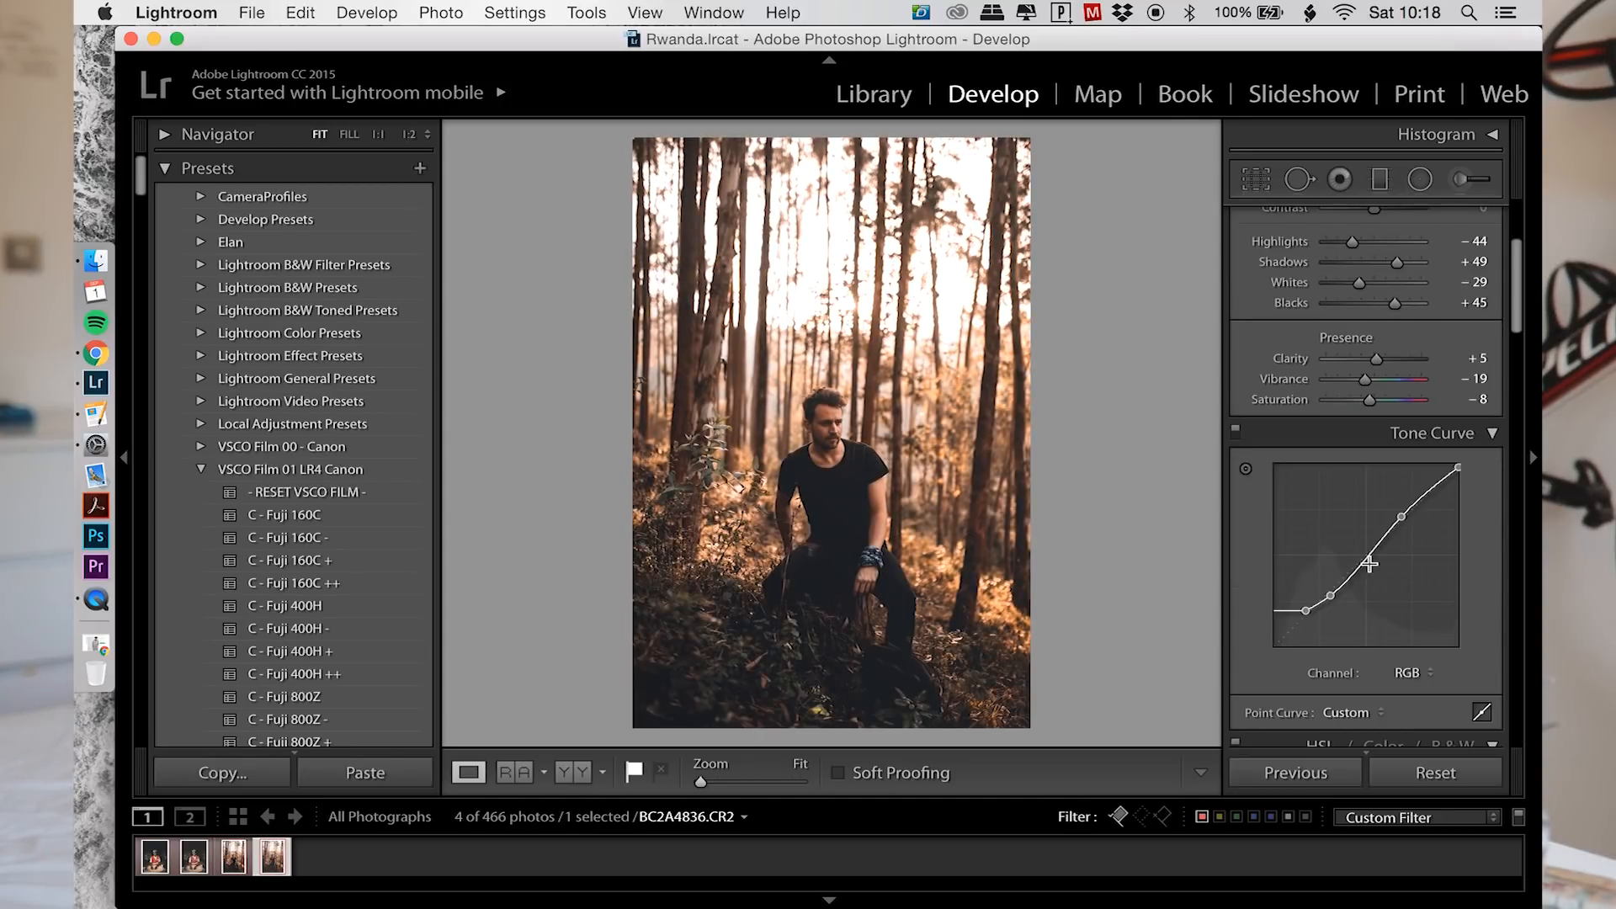
{"action": "key", "text": "Right"}
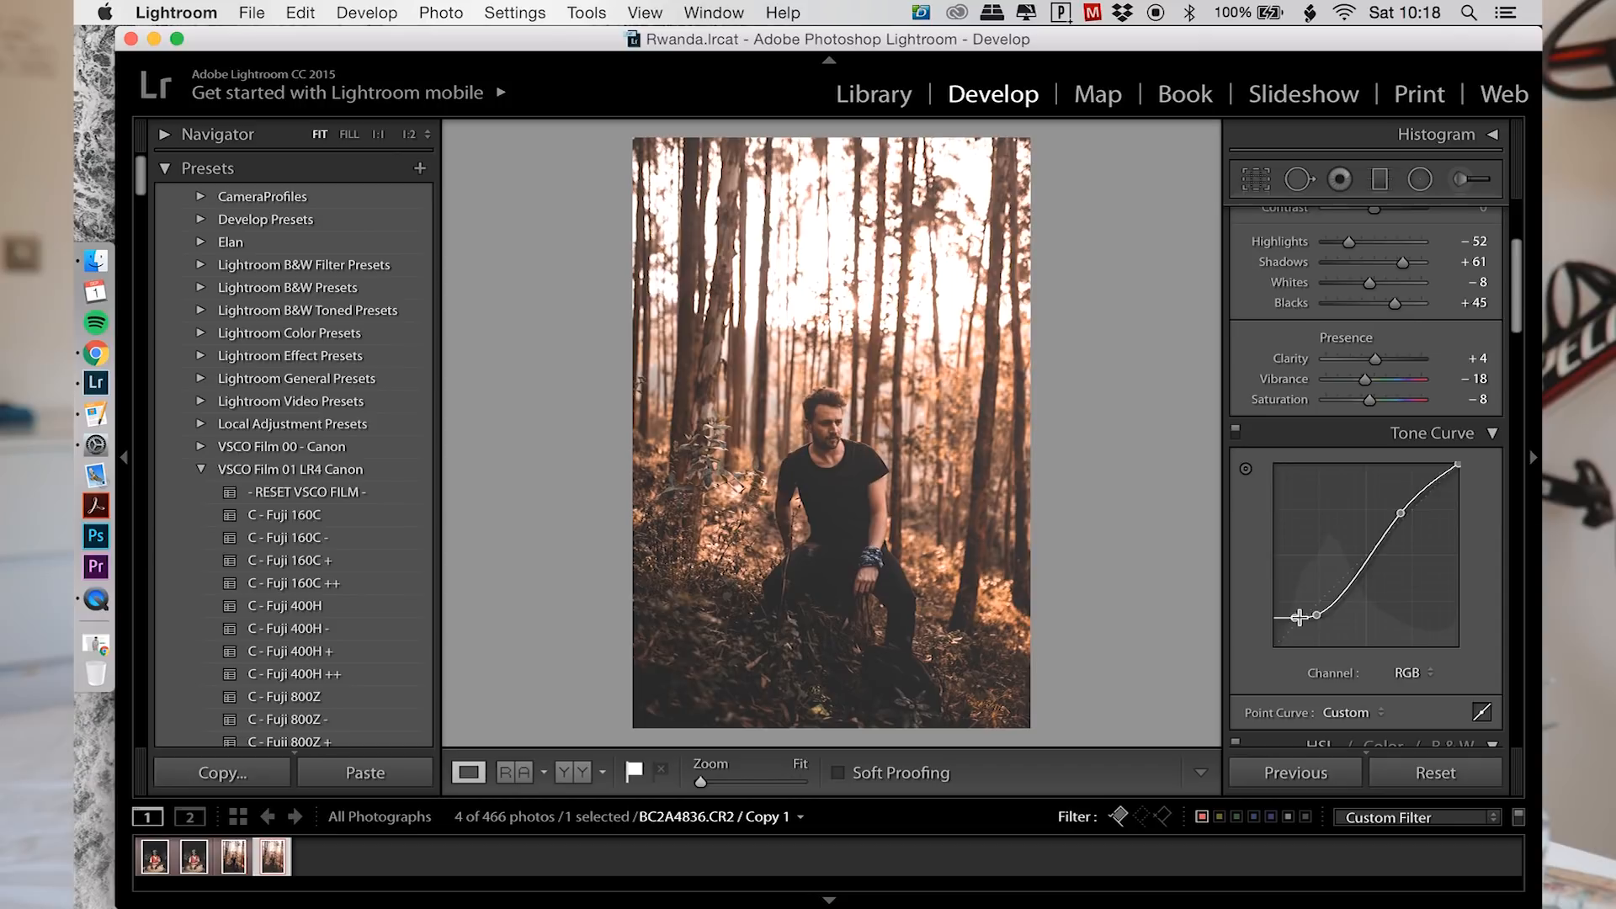
{"action": "left_click_drag", "start_coordinate": [1295, 623], "coordinate": [1294, 627]}
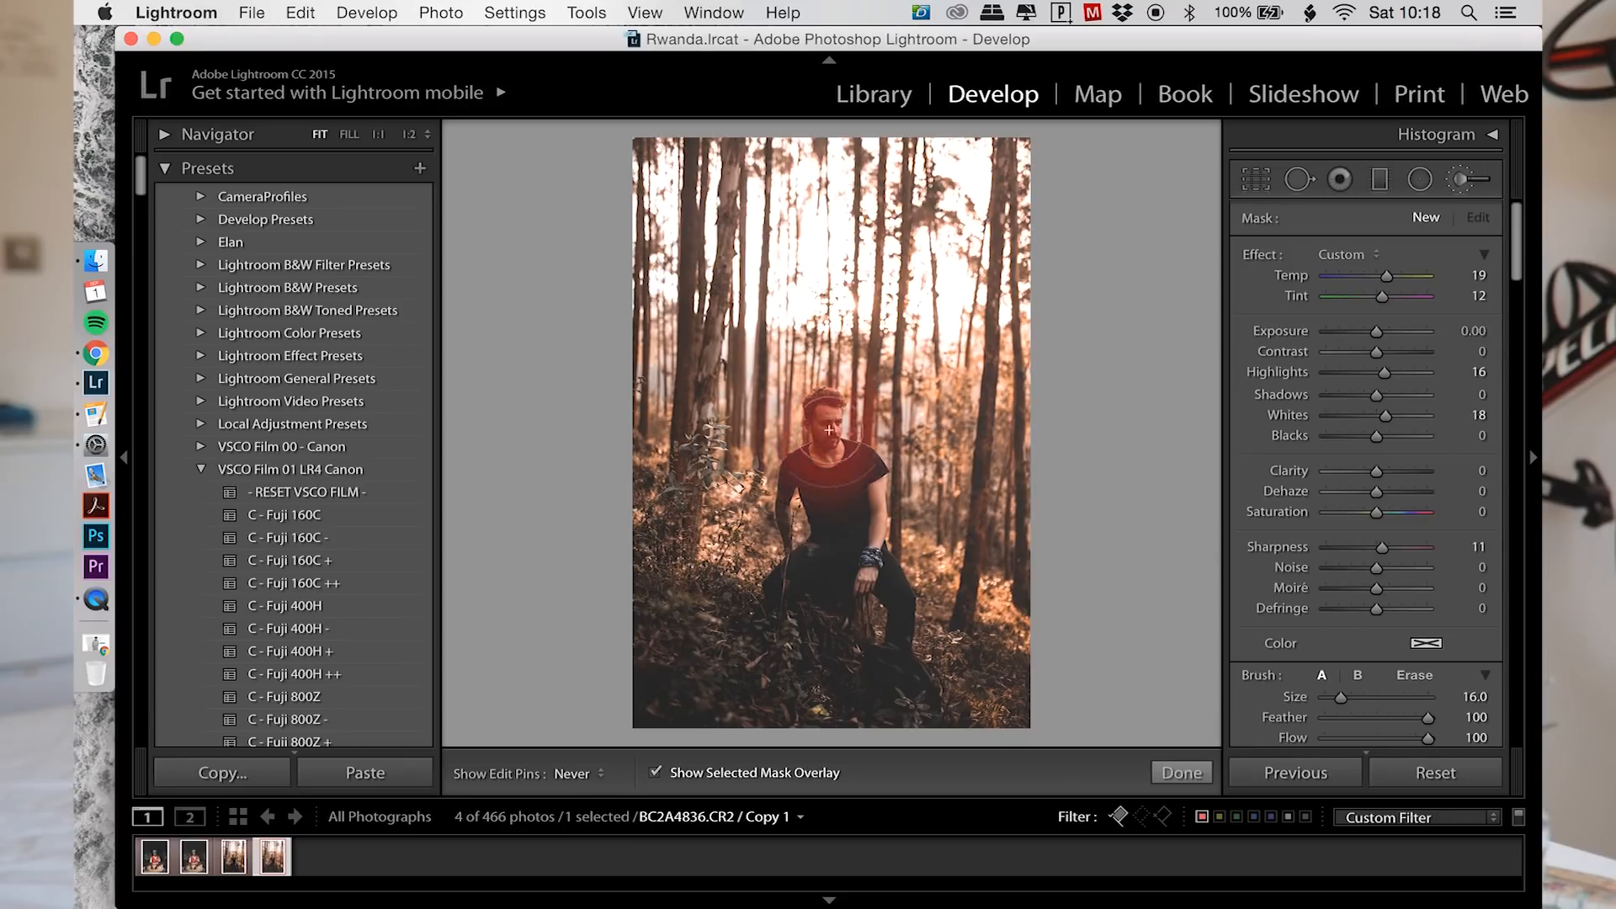
Step: Paint a new adjustment brush mask over the man's head and upper body with size 16, feather 100 and flow 100
{"action": "left_click_drag", "start_coordinate": [829, 433], "coordinate": [833, 446]}
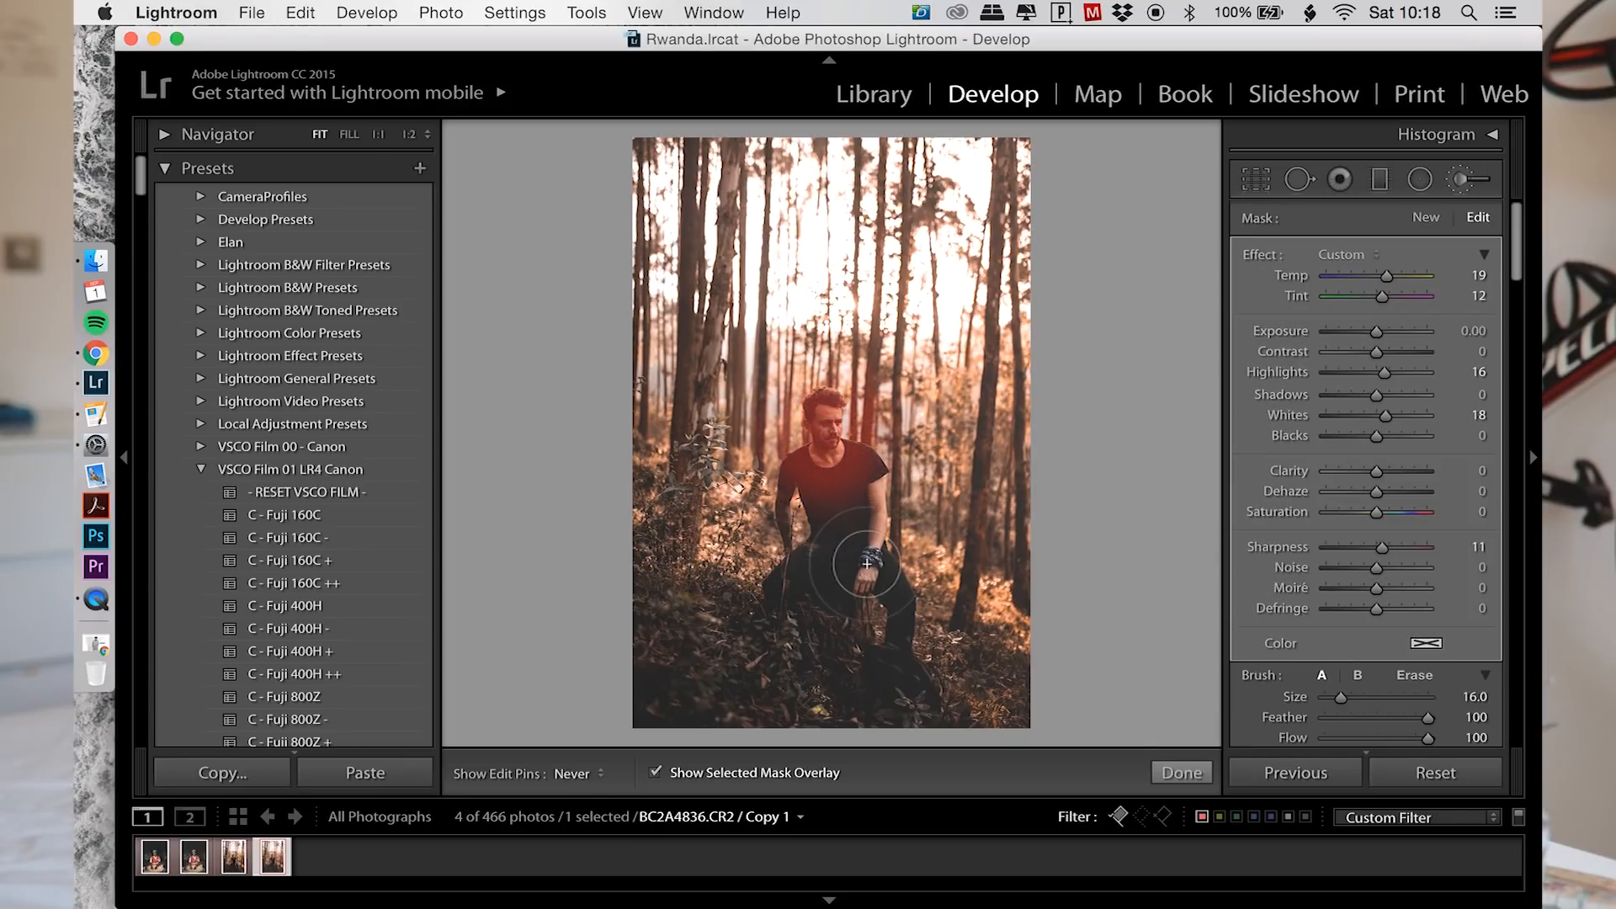